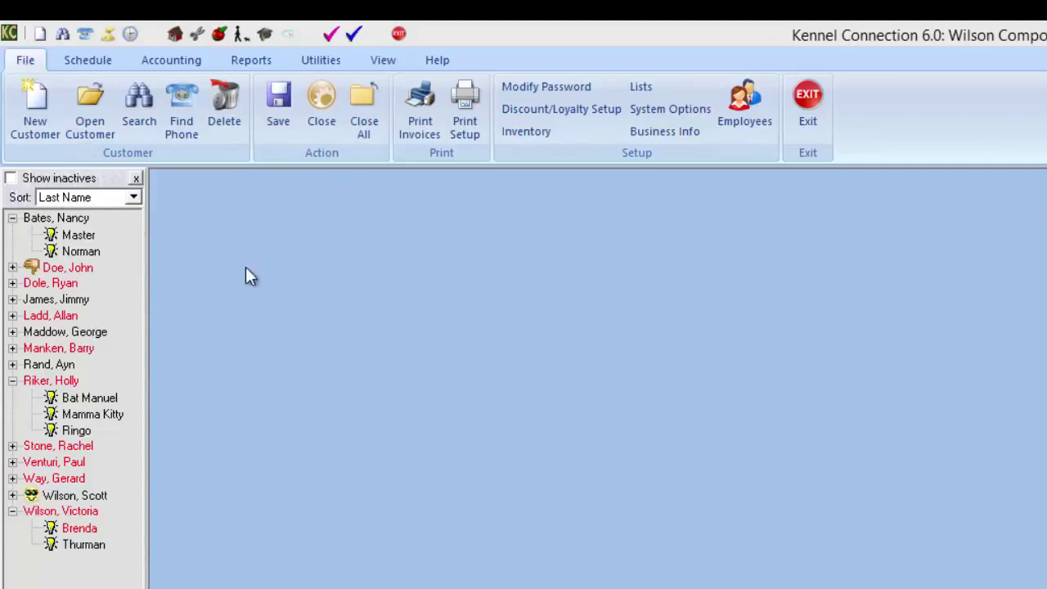
Step: Open the daycare packages in the Lists setup and select the 10DCDAY package
left_click(642, 87)
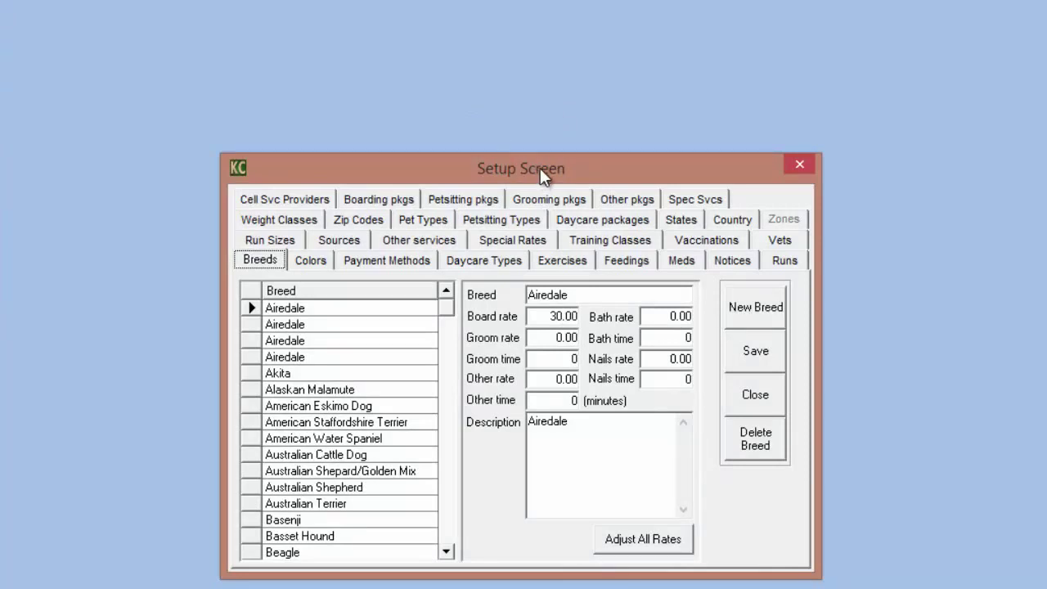
left_click_drag(540, 169, 475, 30)
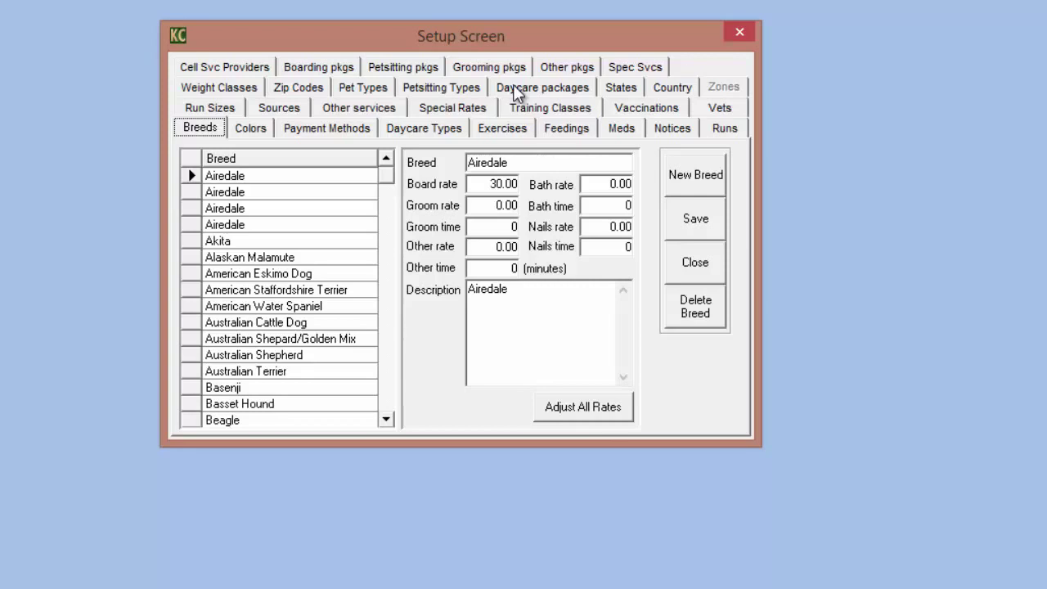
left_click(546, 86)
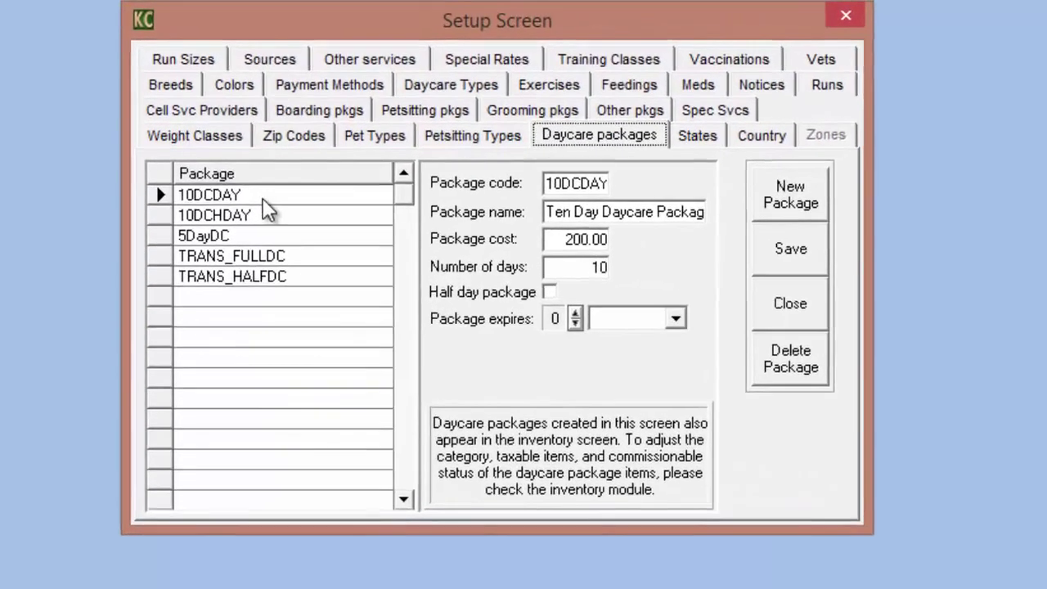
left_click(278, 193)
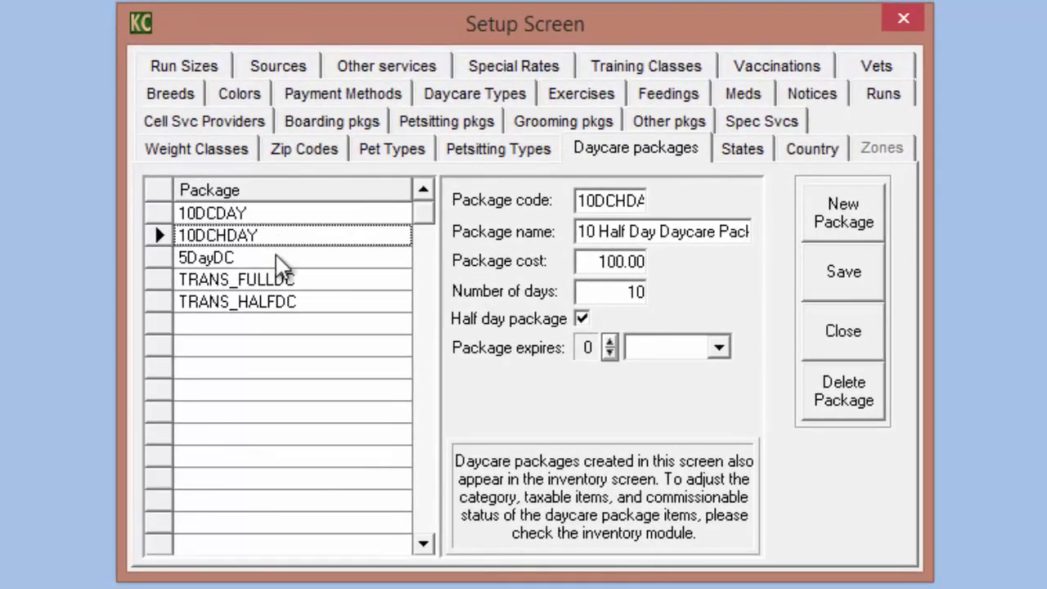
left_click(278, 215)
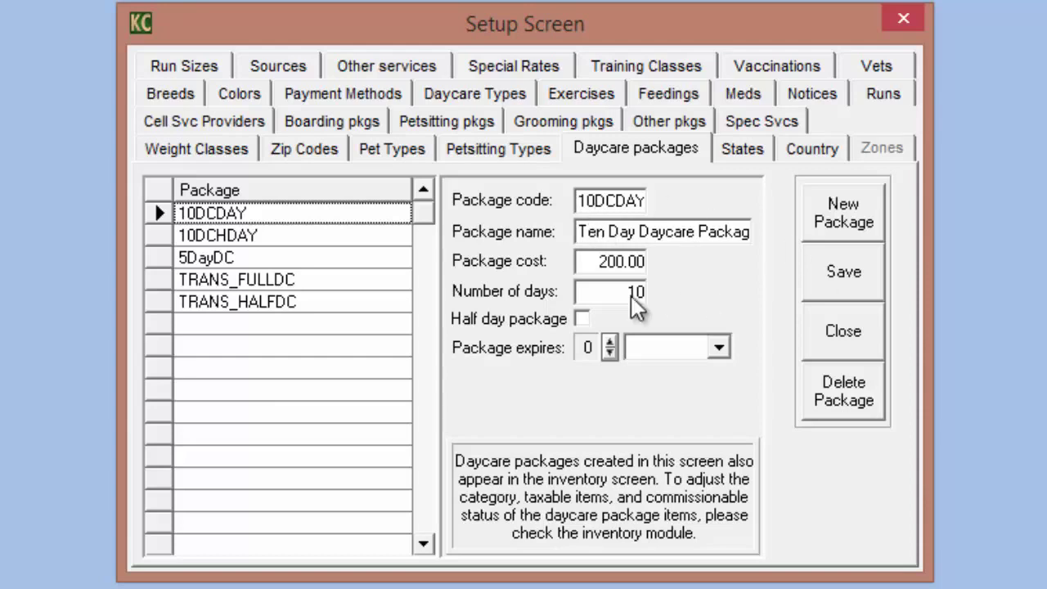
Step: Examine the package cost and number of days of the 10DCDAY daycare package
double_click(598, 261)
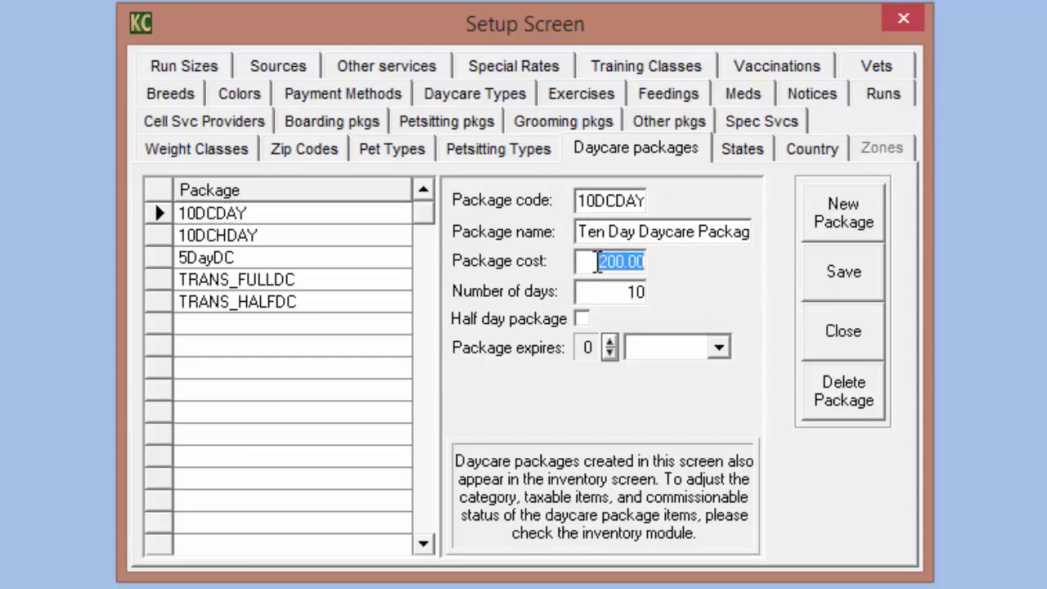
double_click(628, 292)
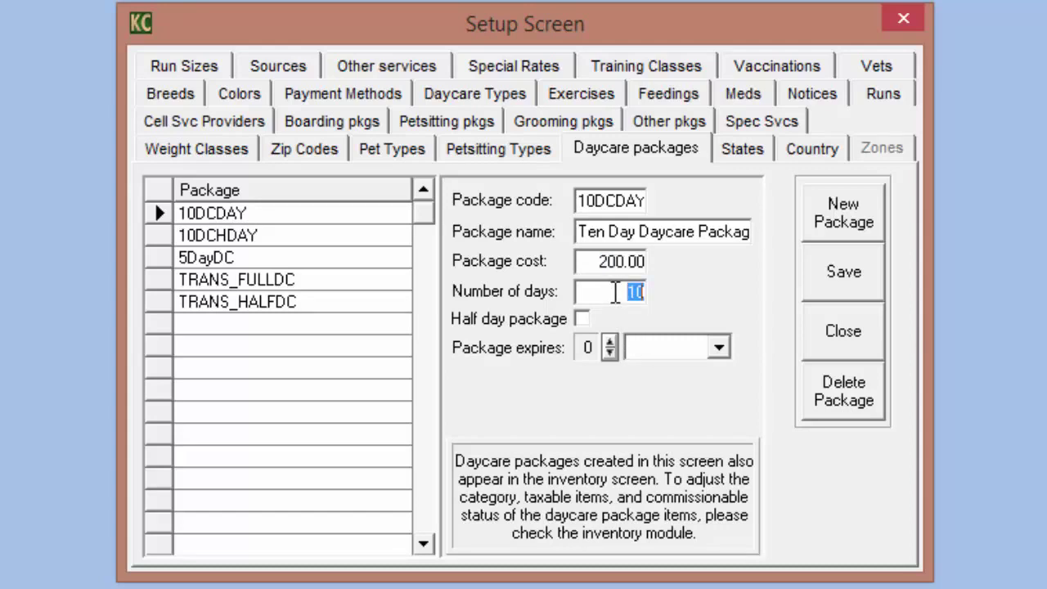
left_click(608, 291)
Step: Set the 10DCDAY daycare package to expire after 1 month(s)
left_click(612, 345)
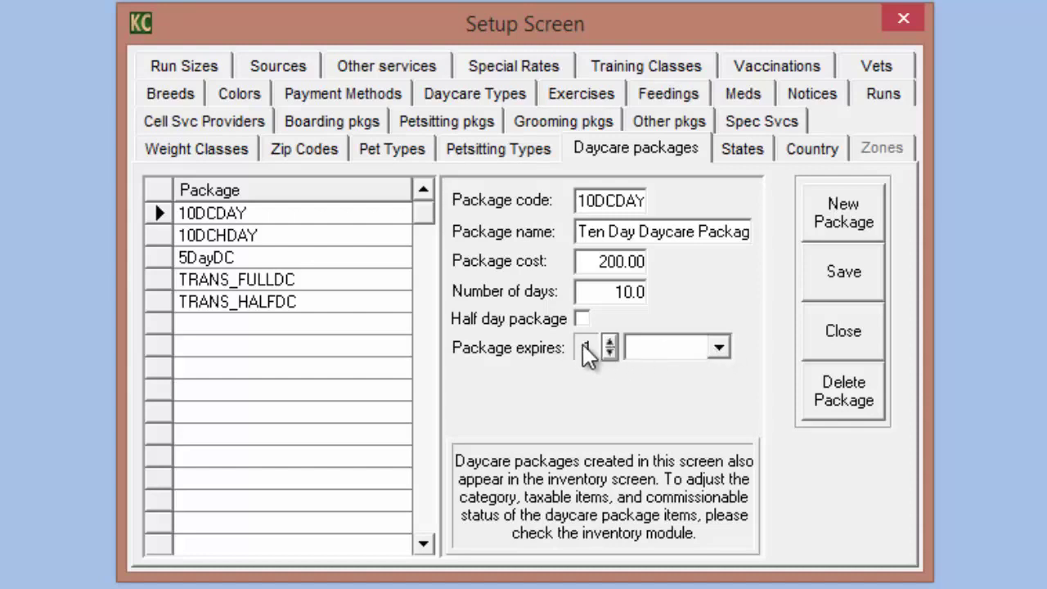
left_click(718, 347)
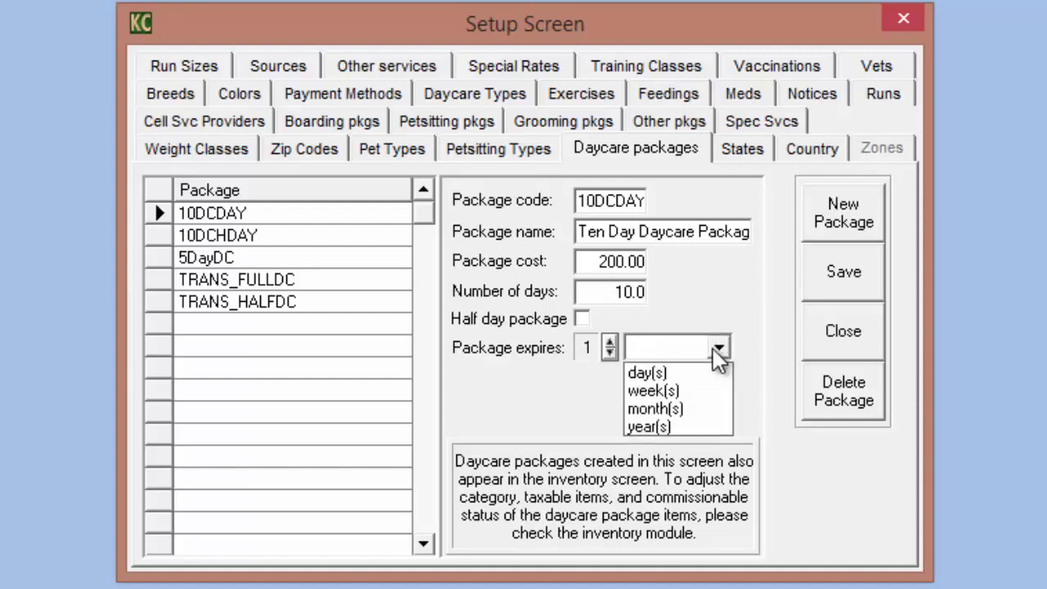
left_click(670, 401)
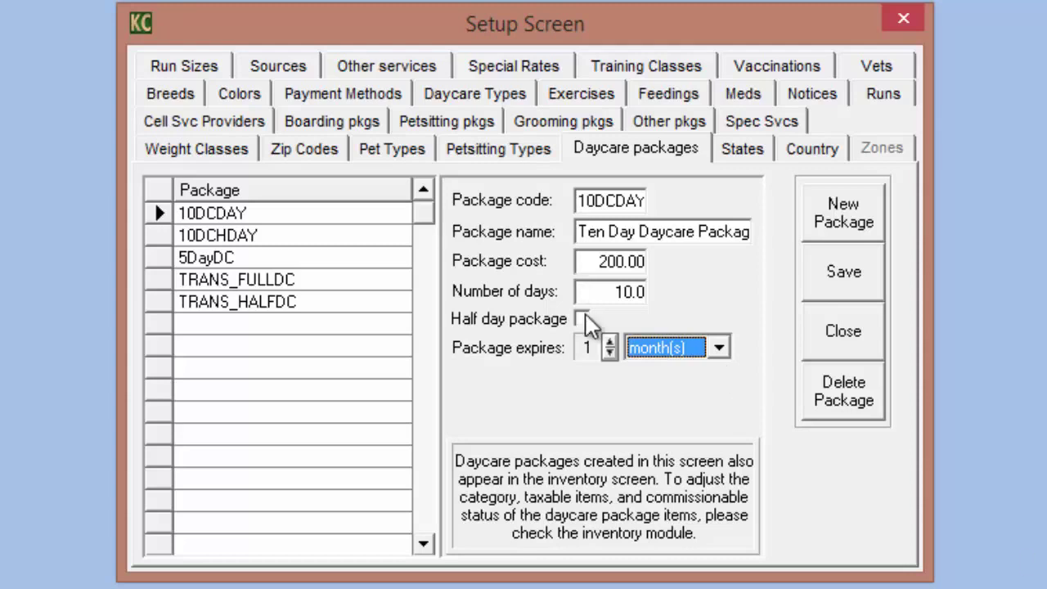
Step: Check the number of days of the 10DCDAY package and turn its half day package option on and off again
double_click(614, 293)
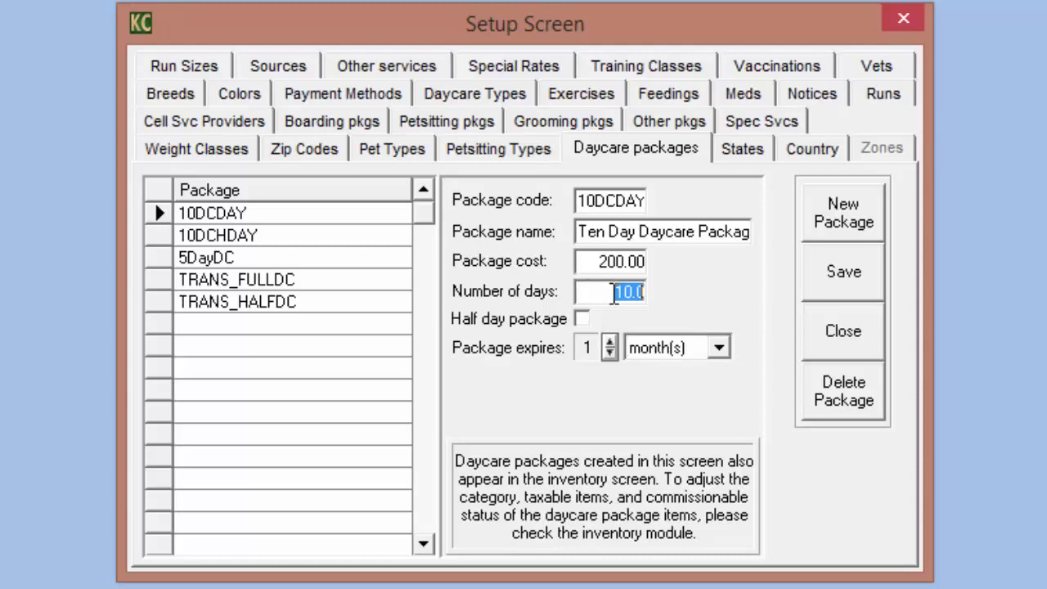
left_click(607, 292)
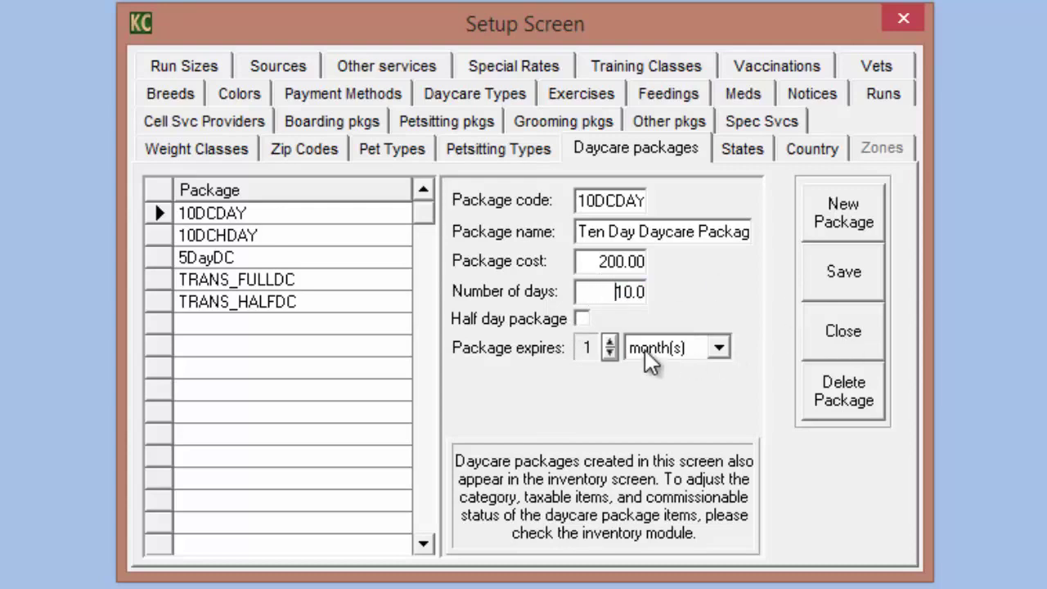
left_click(582, 319)
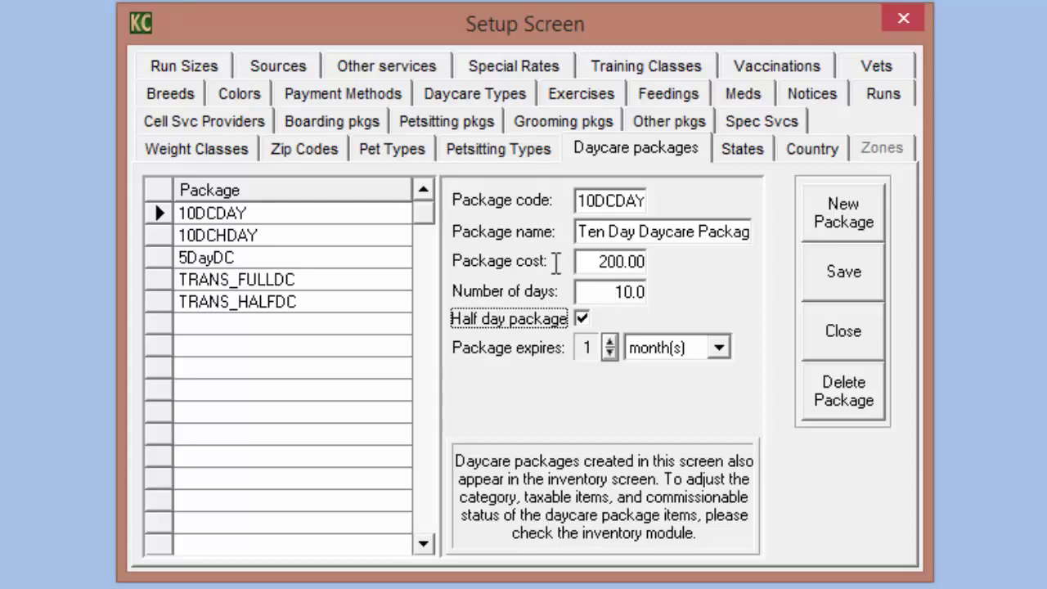
double_click(619, 292)
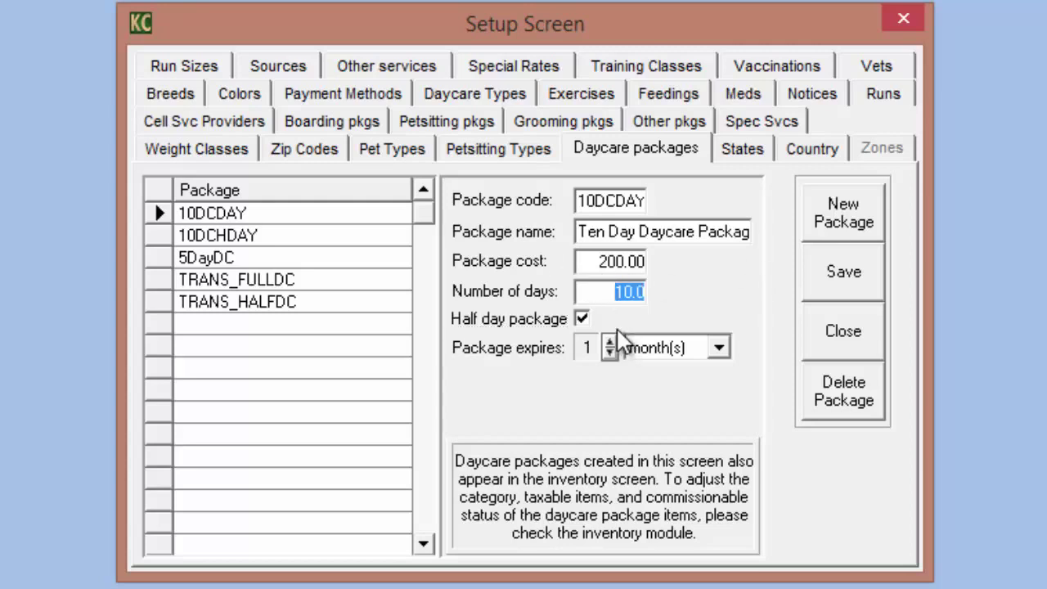
left_click(584, 320)
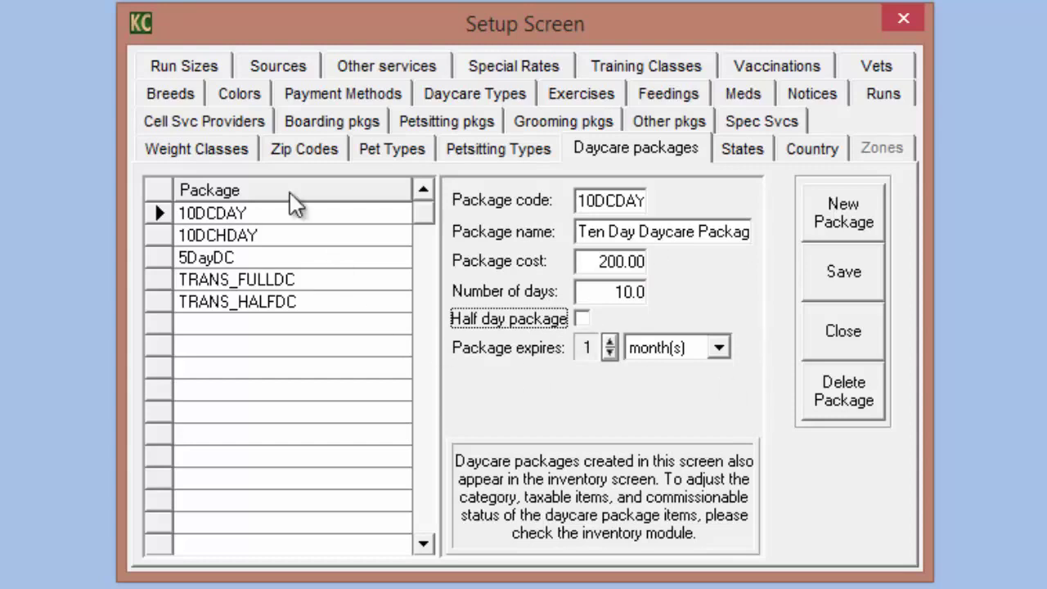
Step: Compare the details of the 10DCHDAY, TRANS_FULLDC and TRANS_HALFDC daycare packages and return to the 10DCDAY package
left_click(222, 234)
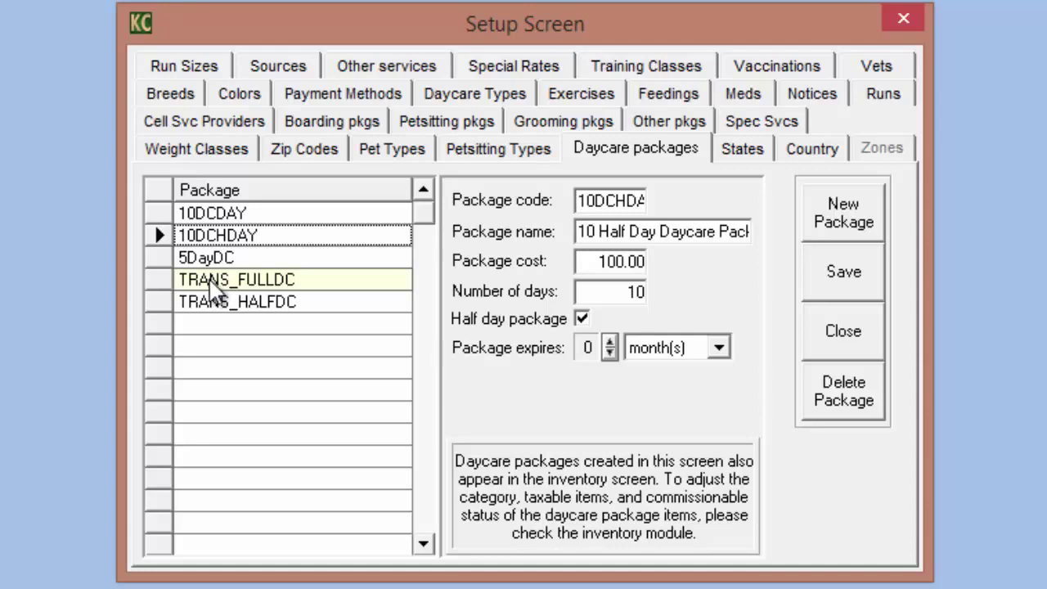
left_click(230, 284)
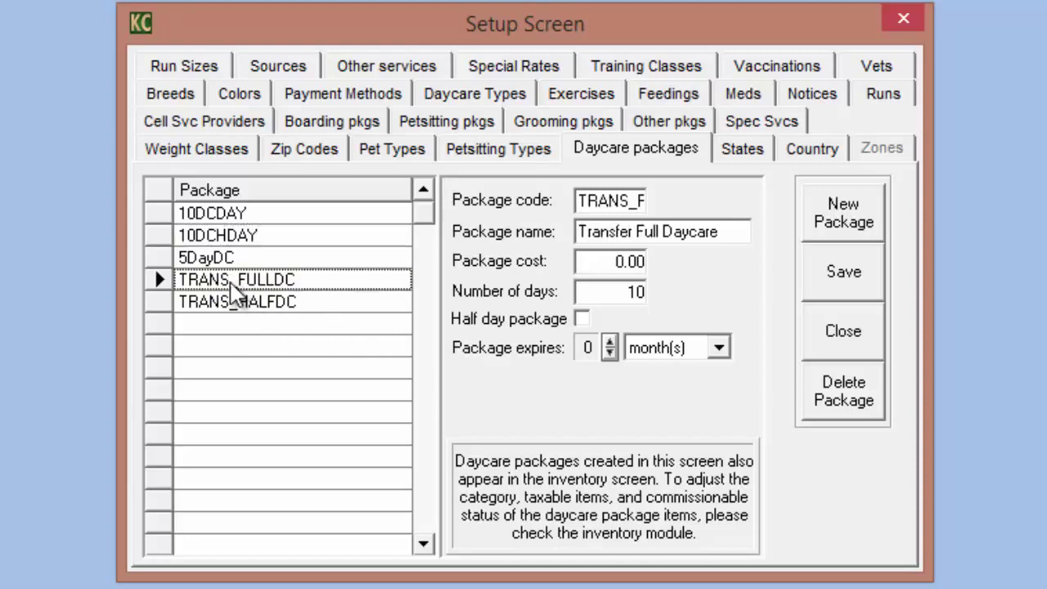
left_click(256, 308)
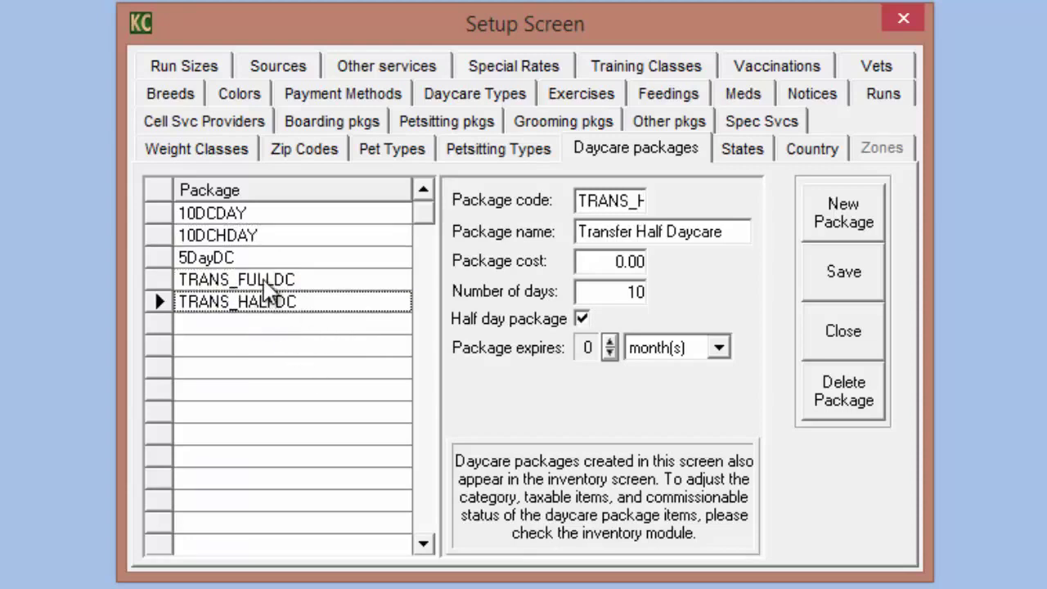
left_click(267, 282)
left_click(267, 302)
left_click(268, 286)
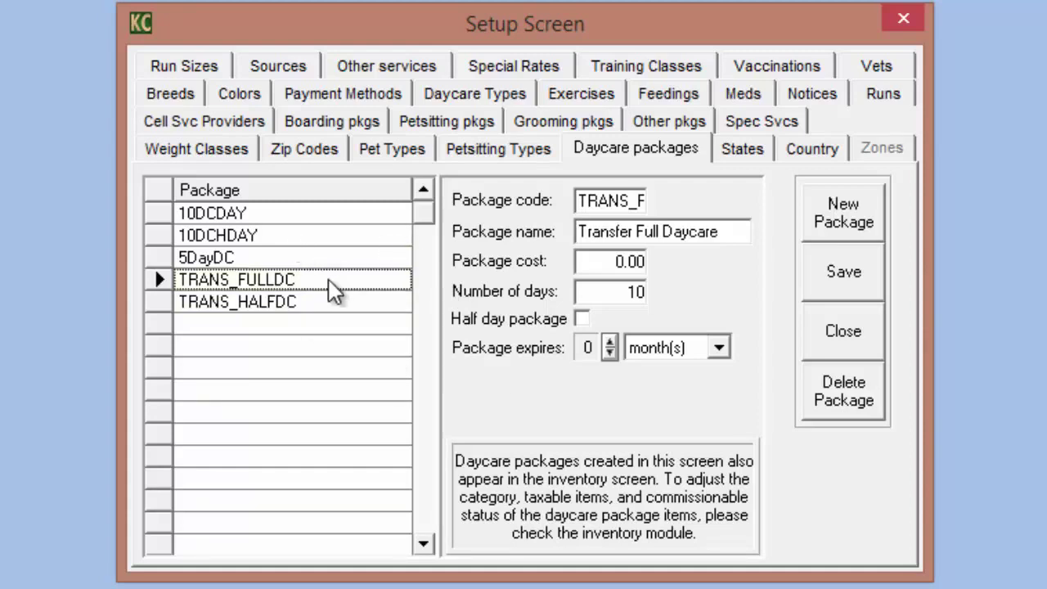
left_click(316, 302)
left_click(313, 216)
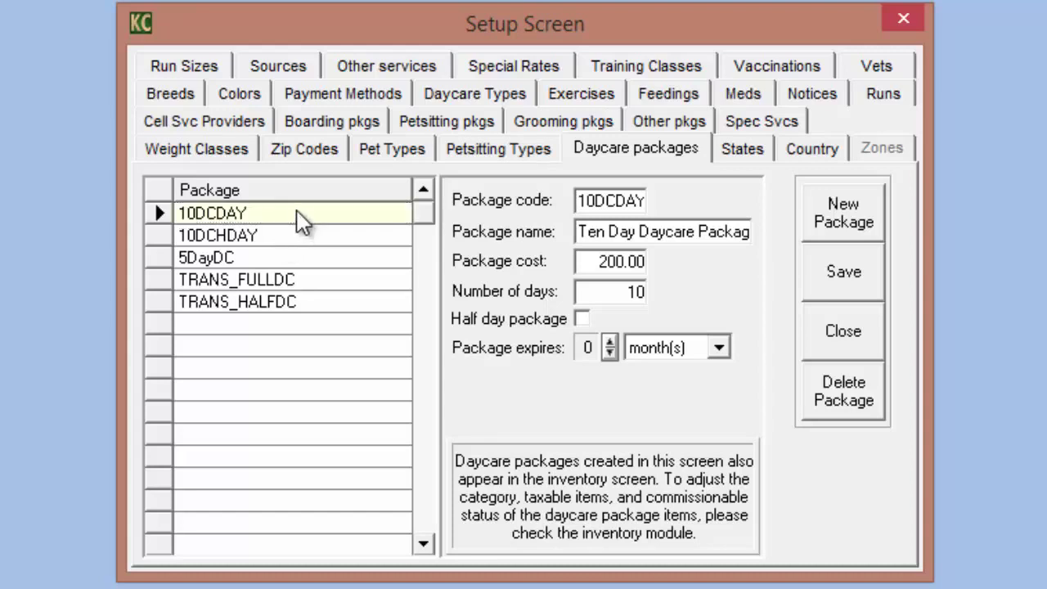
left_click(659, 149)
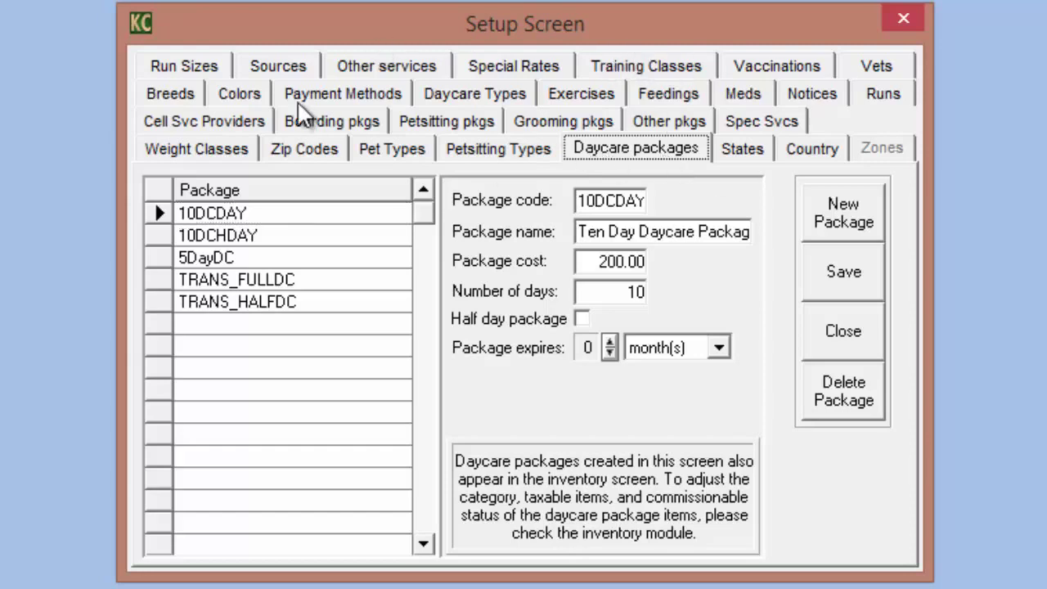
Step: Examine the cost and the number of days/nights of the 10DAY boarding package
left_click(323, 124)
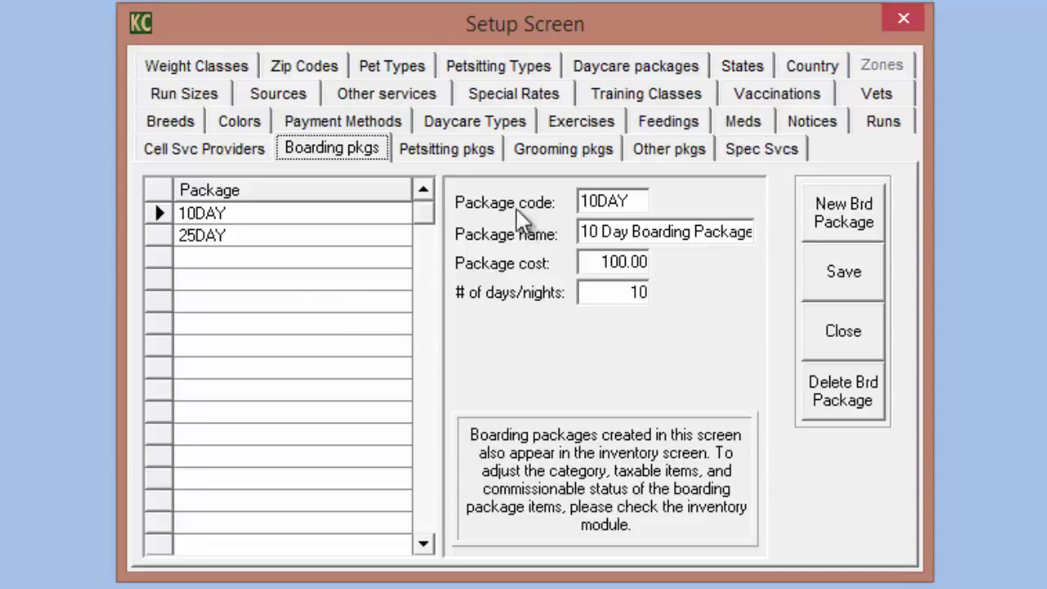
left_click(606, 296)
left_click(600, 264)
left_click(591, 291)
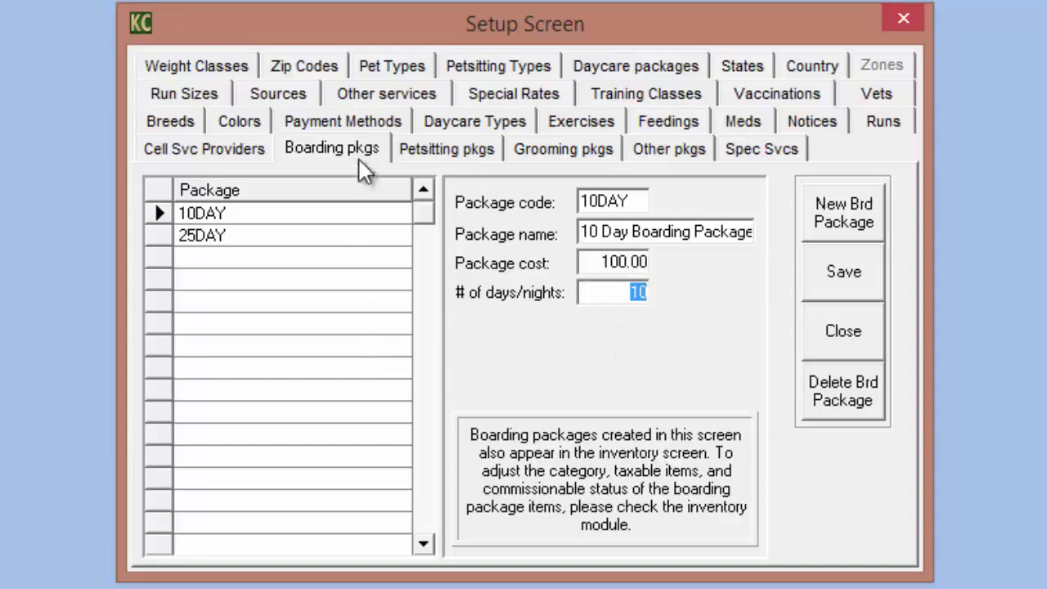
Step: Compare the petsitting and grooming package setups and check which services a petsitting package can use
left_click(431, 156)
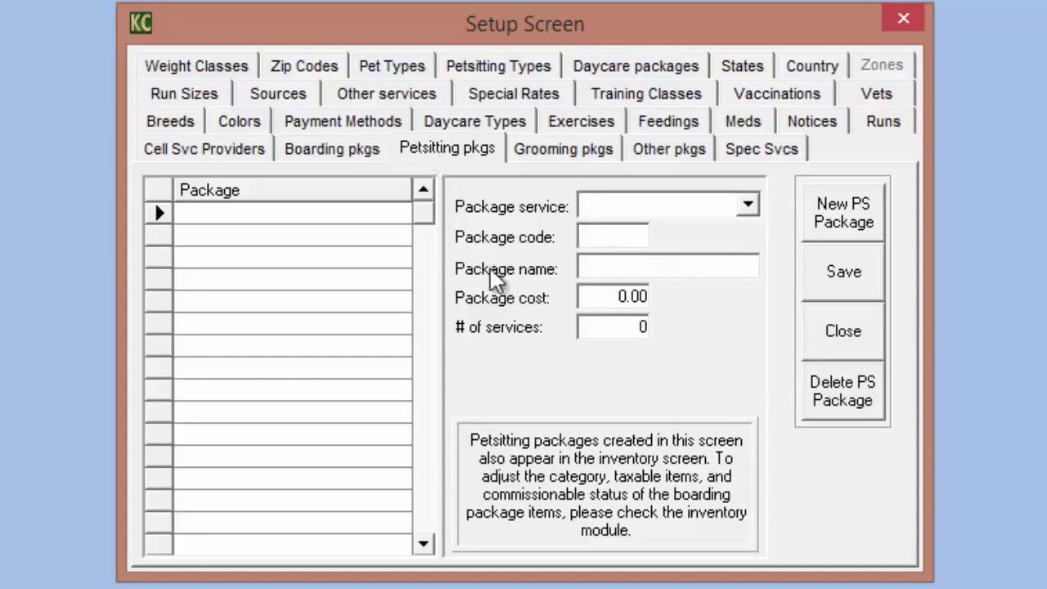
left_click(536, 157)
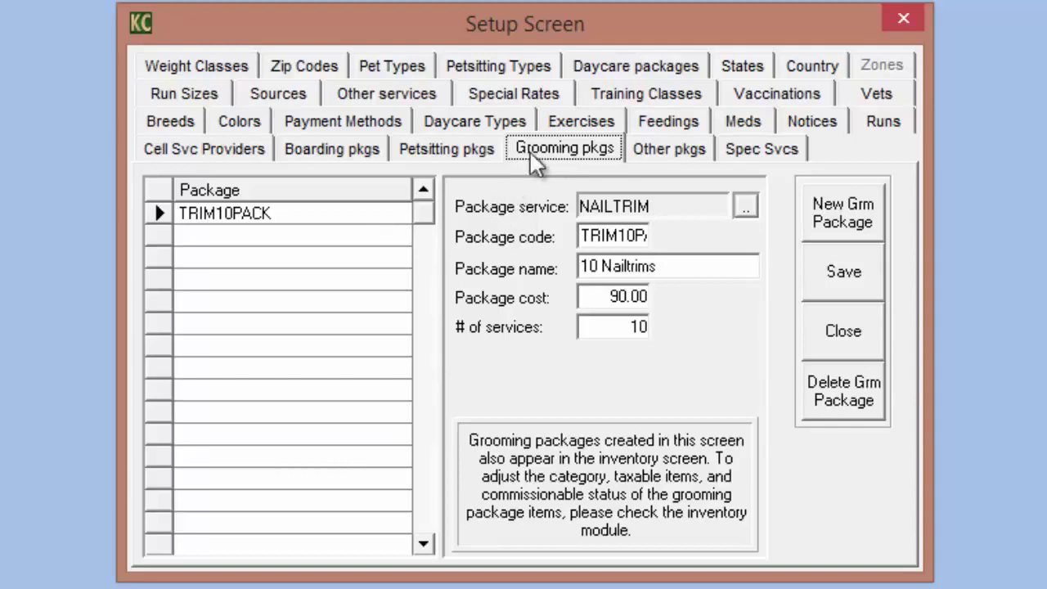
left_click(442, 157)
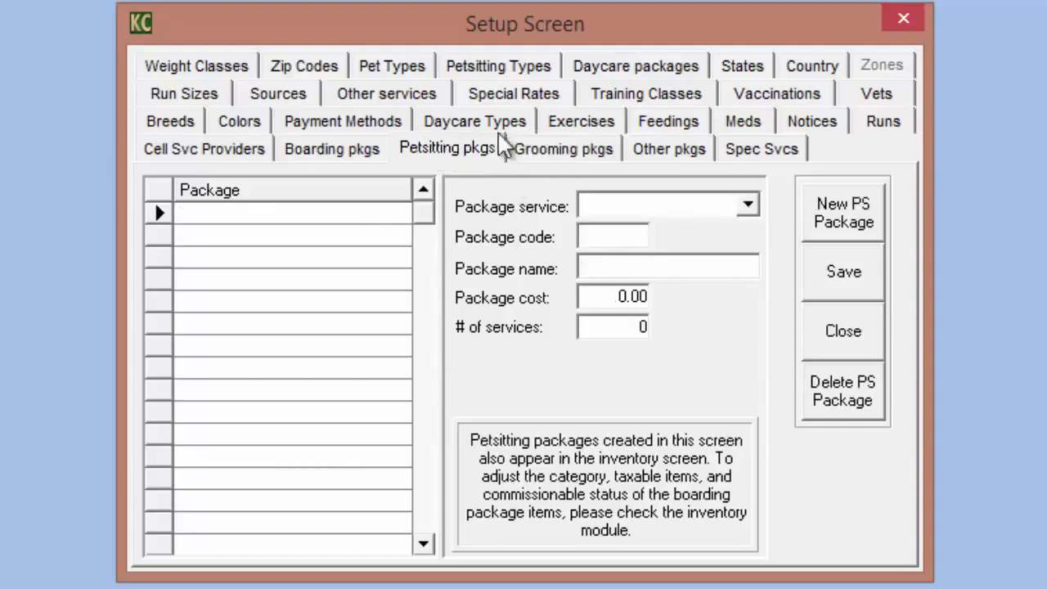
left_click(748, 205)
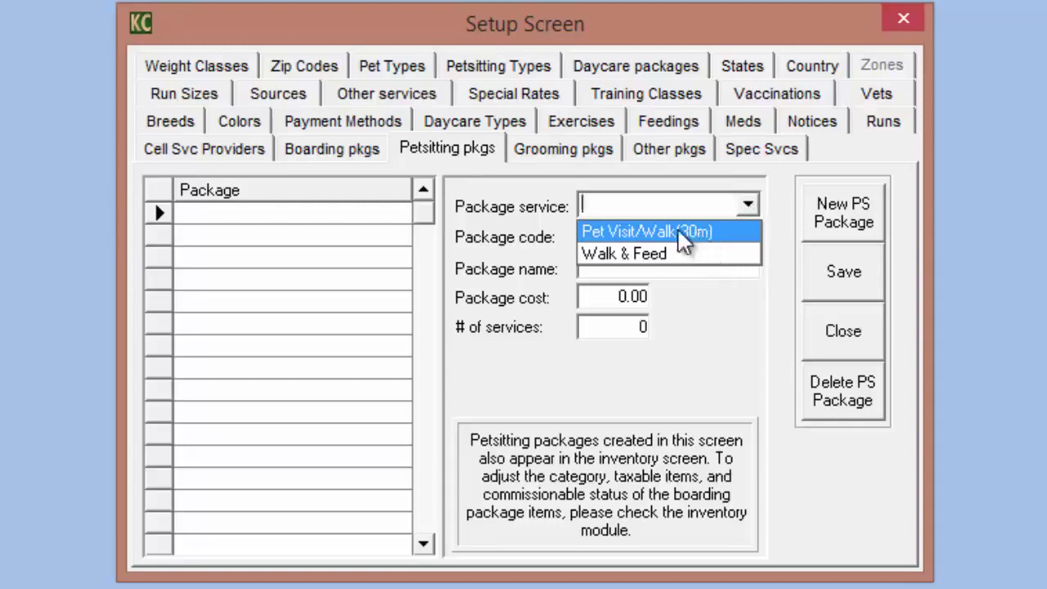
left_click(712, 351)
Step: Create a petsitting package for the Pet Visit/Walk(30m) service with code PW10 and name Pet Visit Walk 10 Pack
left_click(848, 214)
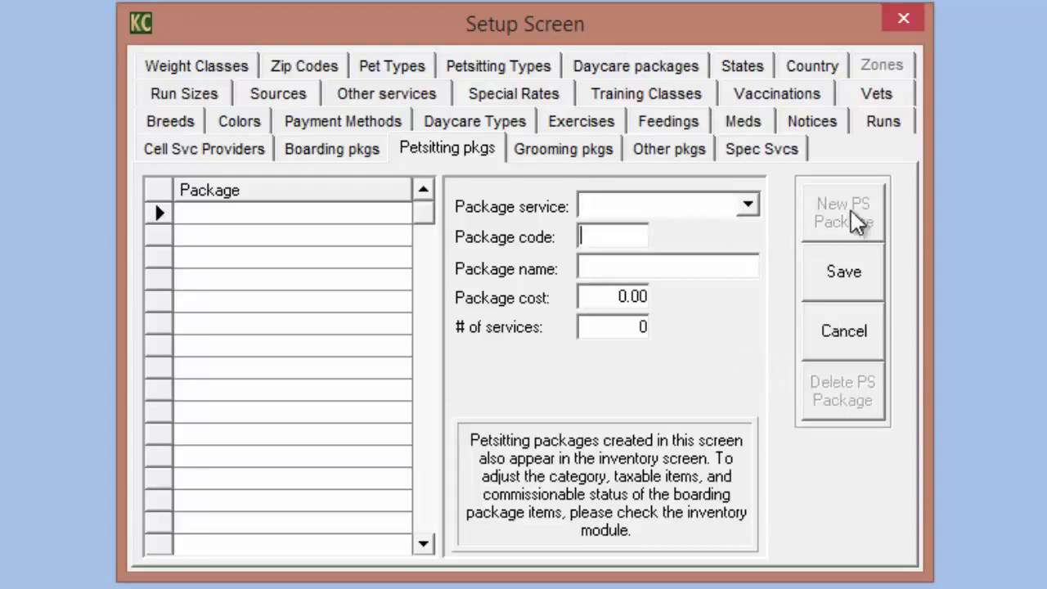
left_click(745, 205)
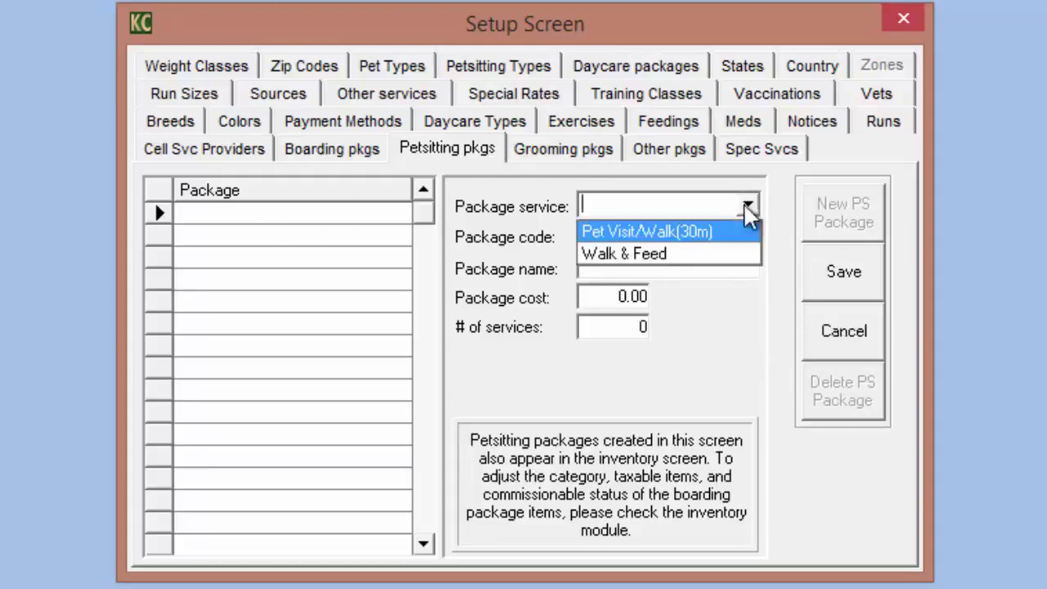
left_click(615, 233)
left_click(633, 238)
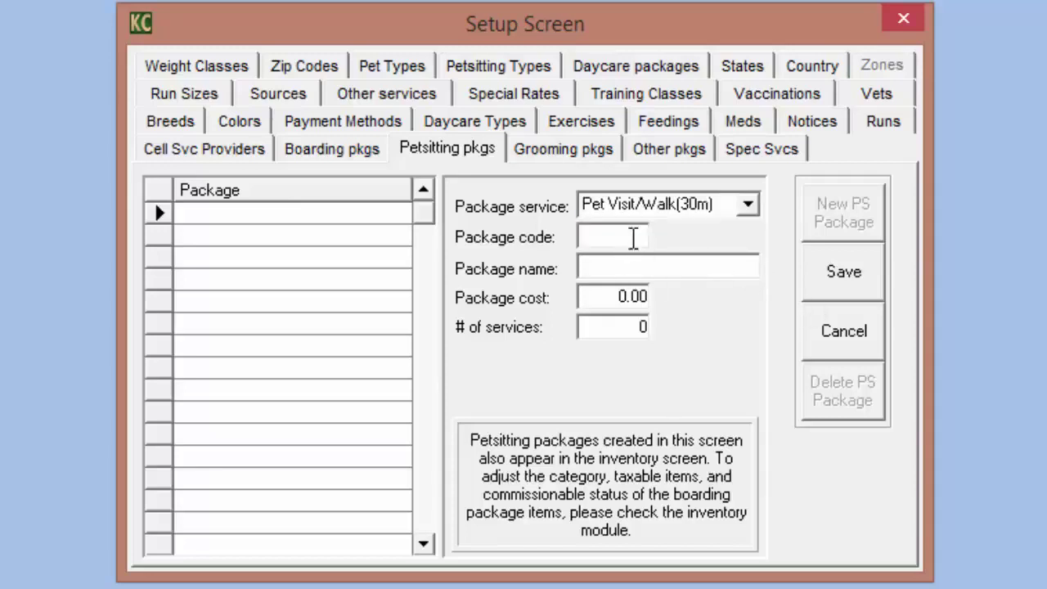
type("PW10")
left_click(729, 271)
type("Pet Vi")
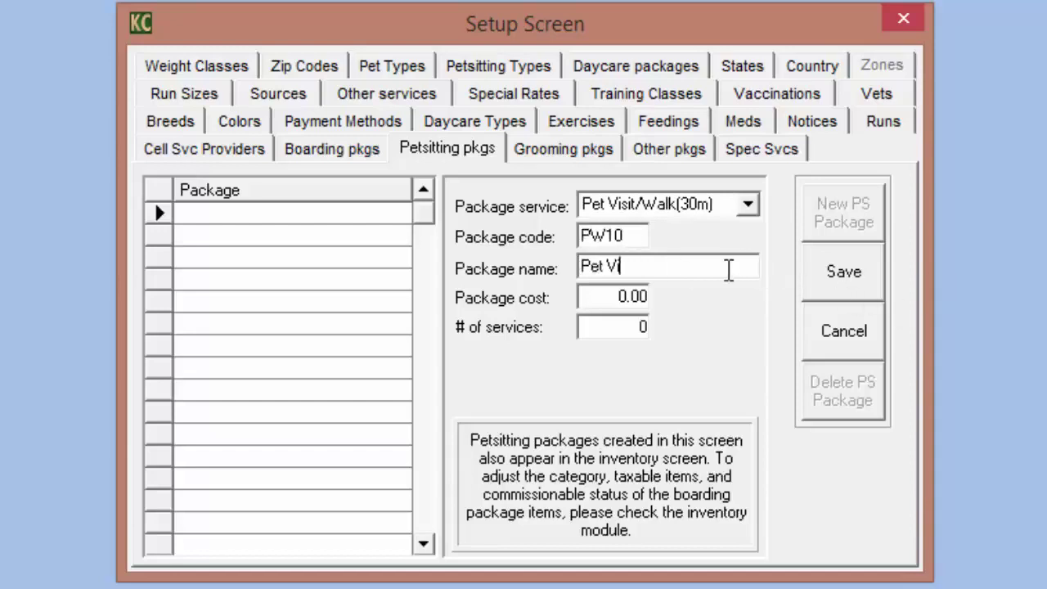
type("sit Walk 10")
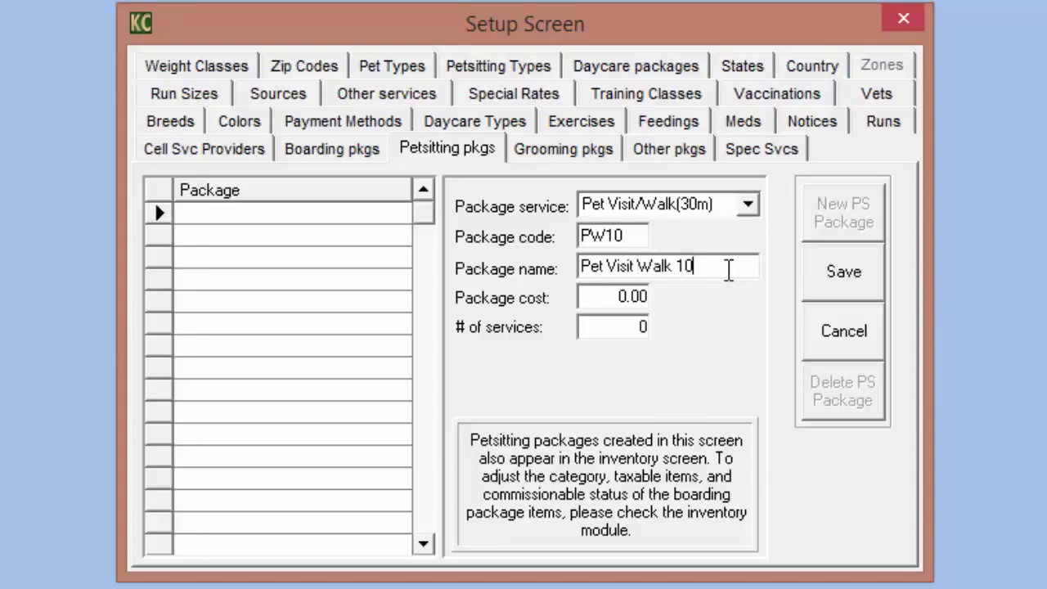
type(" Pack")
Step: Set the PW10 package cost to 100 and its number of services to 20, and save the package
left_click(581, 299)
type("100")
left_click(642, 327)
key("BackSpace")
type("20")
left_click(826, 274)
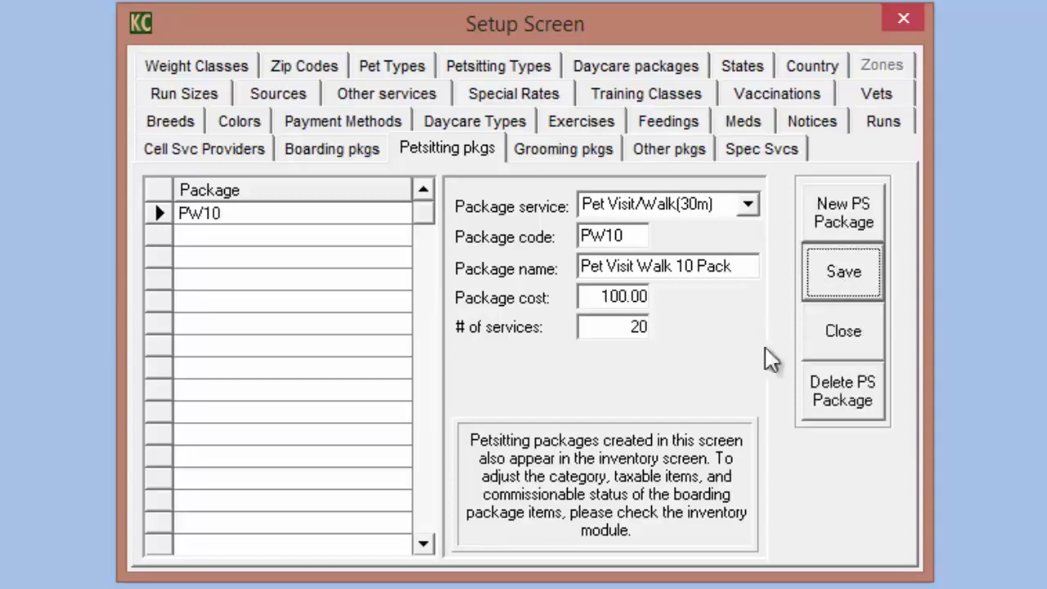
Step: Reselect the PW10 petsitting package and save its information while switching to the grooming packages
left_click(217, 214)
left_click(250, 216)
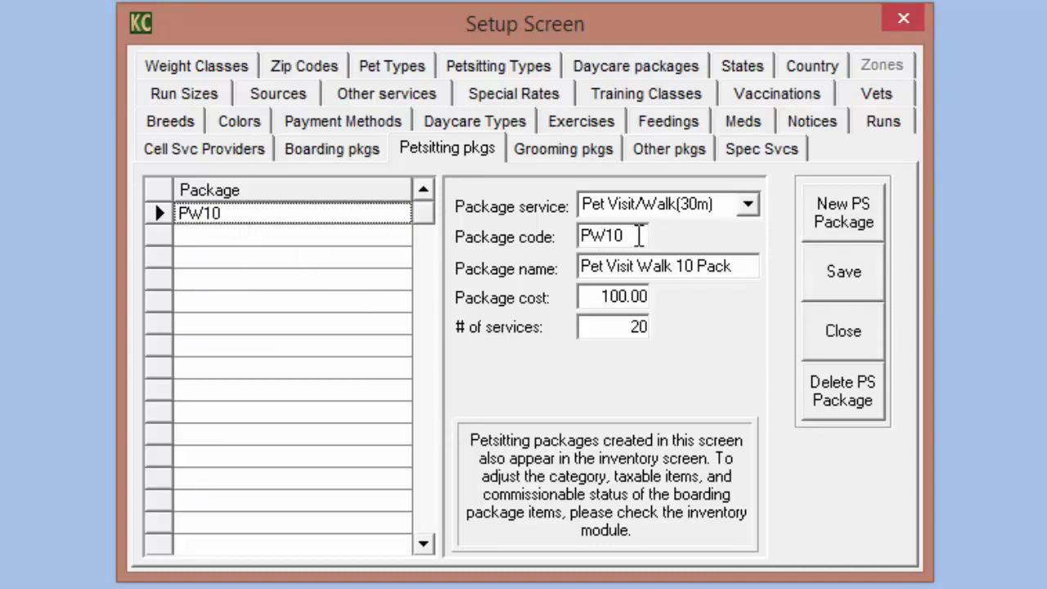
left_click(563, 158)
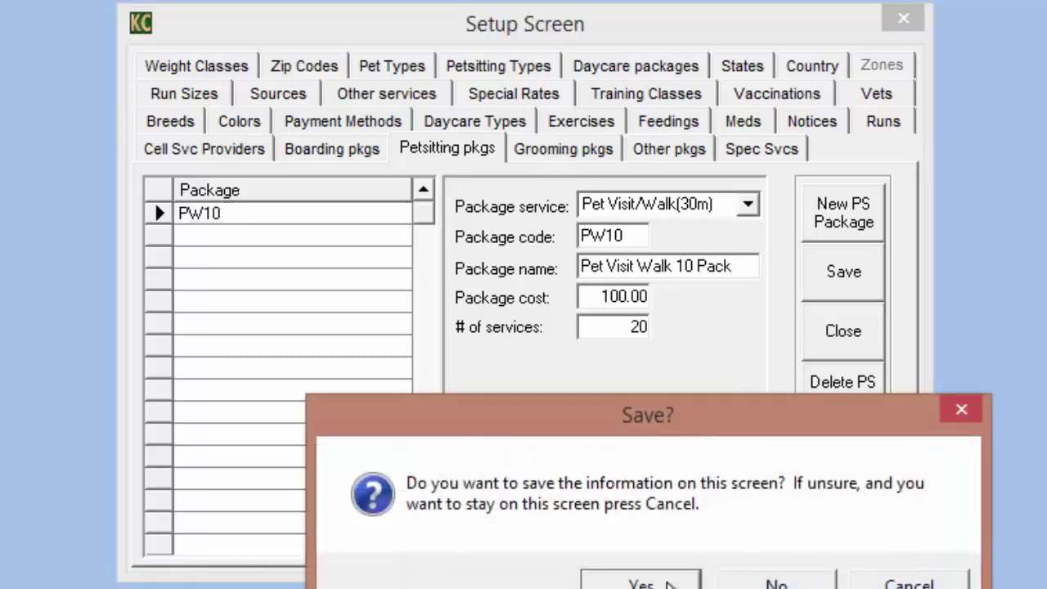
left_click(675, 584)
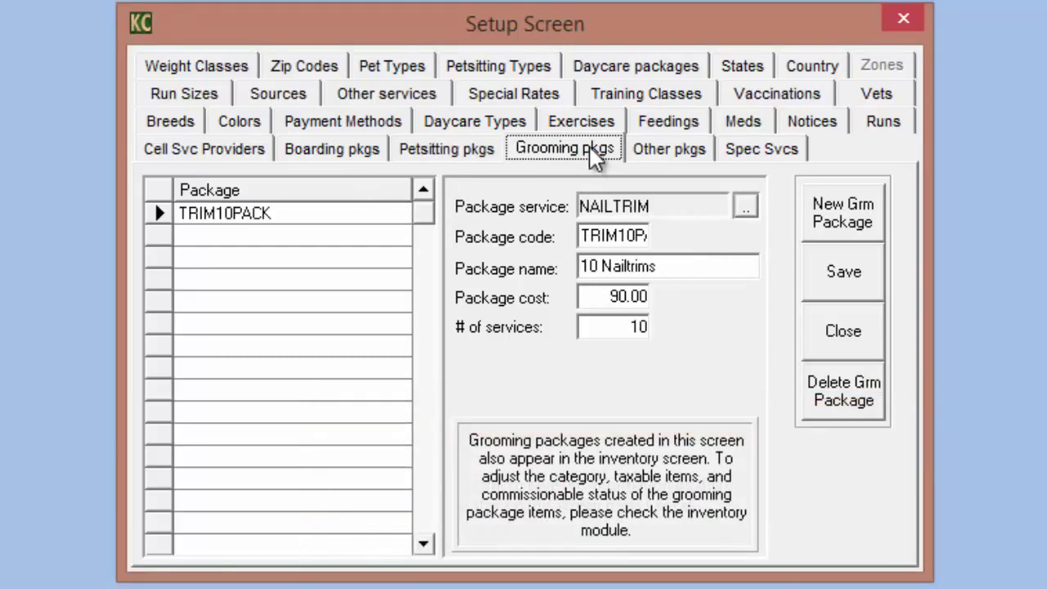
Step: Check which inventory items, such as GROOM and BATH, can be used as the TRIM10PACK grooming package's service, leaving the service unchanged
left_click(746, 206)
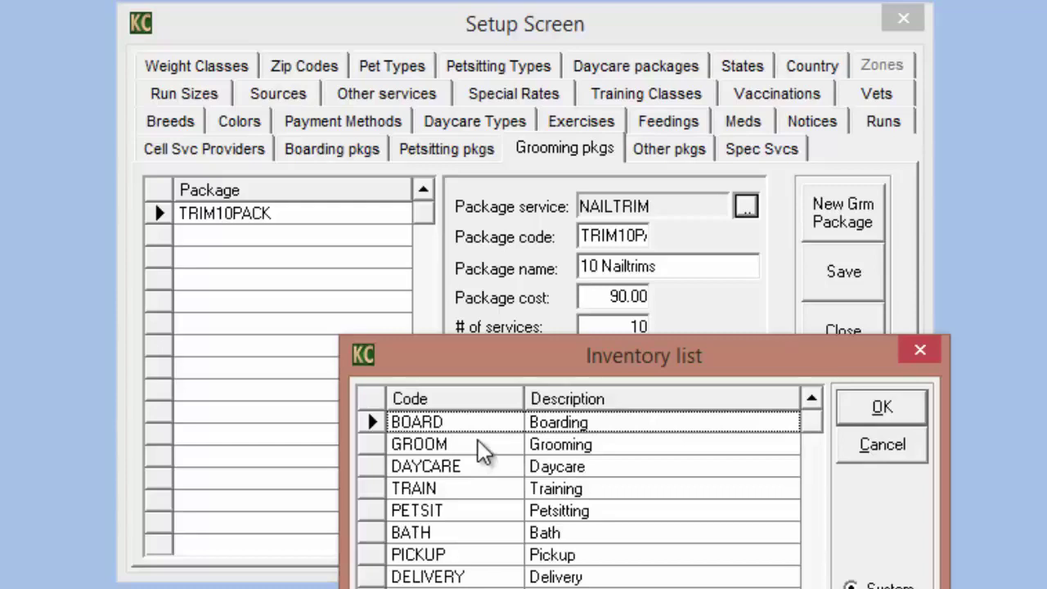
left_click(458, 446)
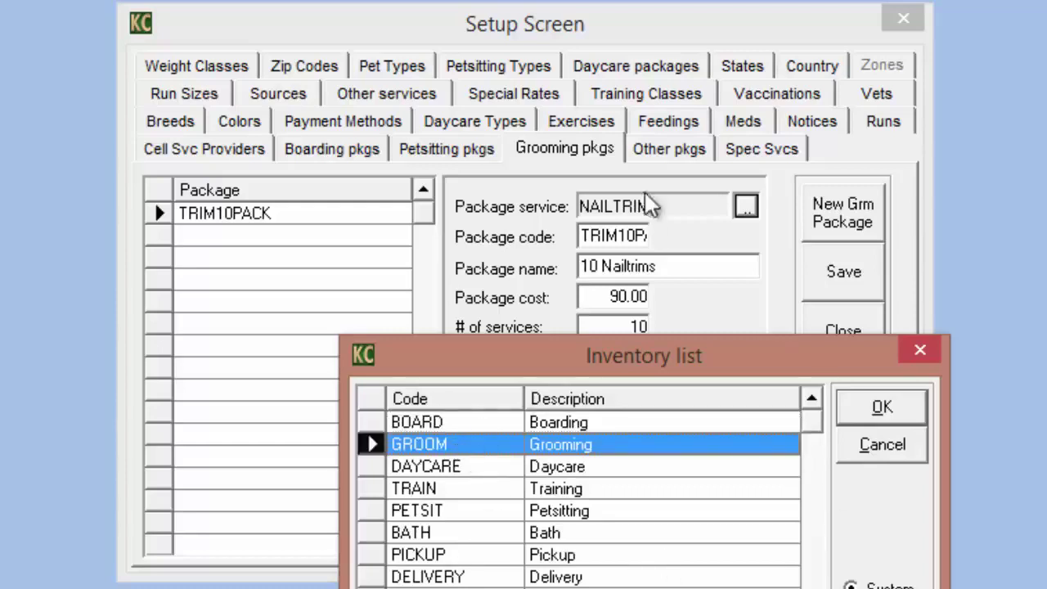
left_click(472, 533)
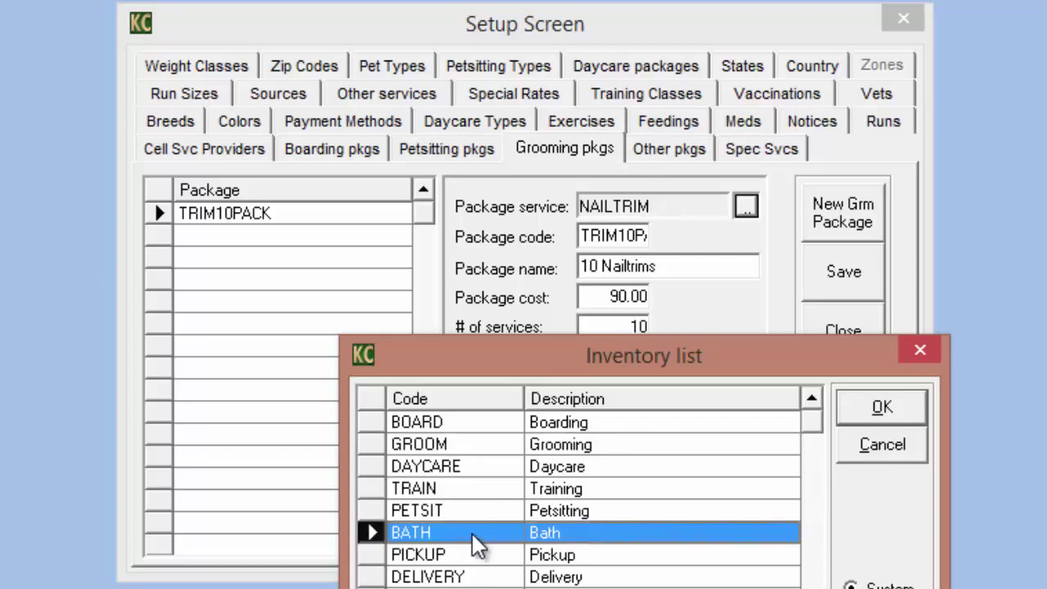
left_click(899, 448)
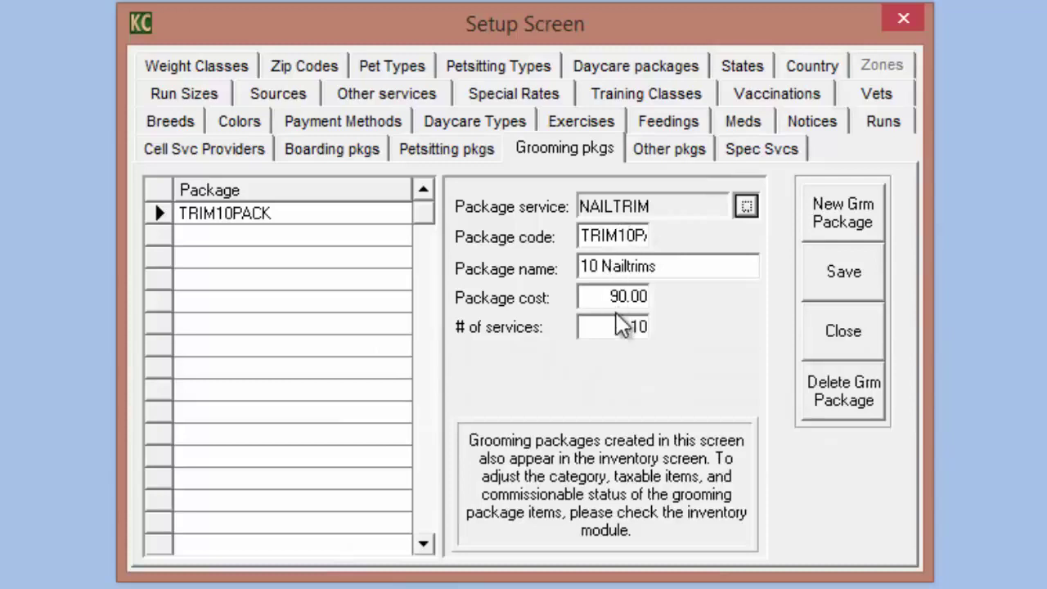
Step: Create an other package for the DELIVERY service with code DEL20 and name 20 Delivery Package
left_click(666, 152)
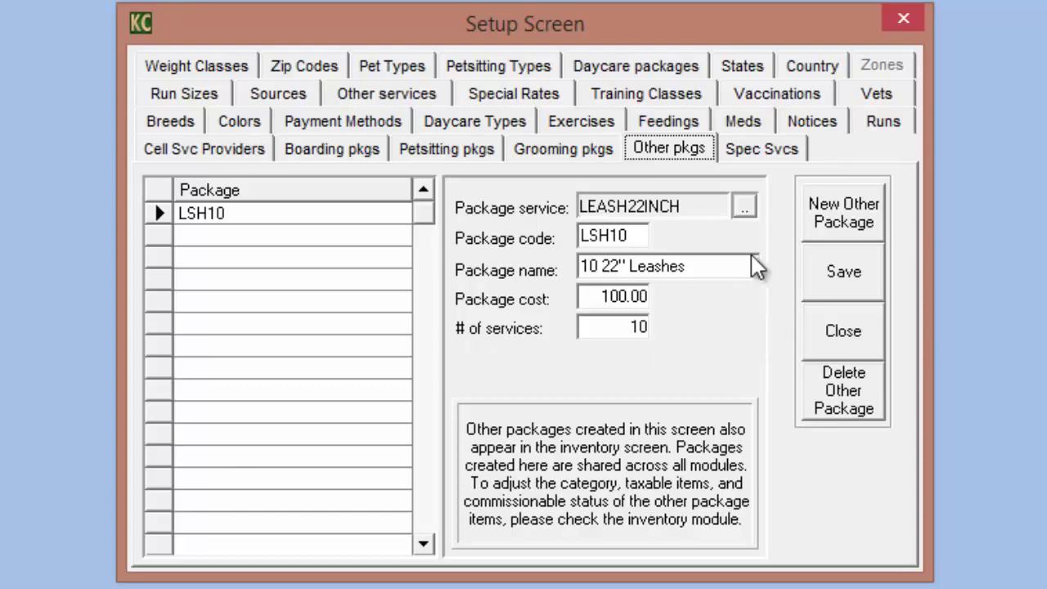
left_click(842, 214)
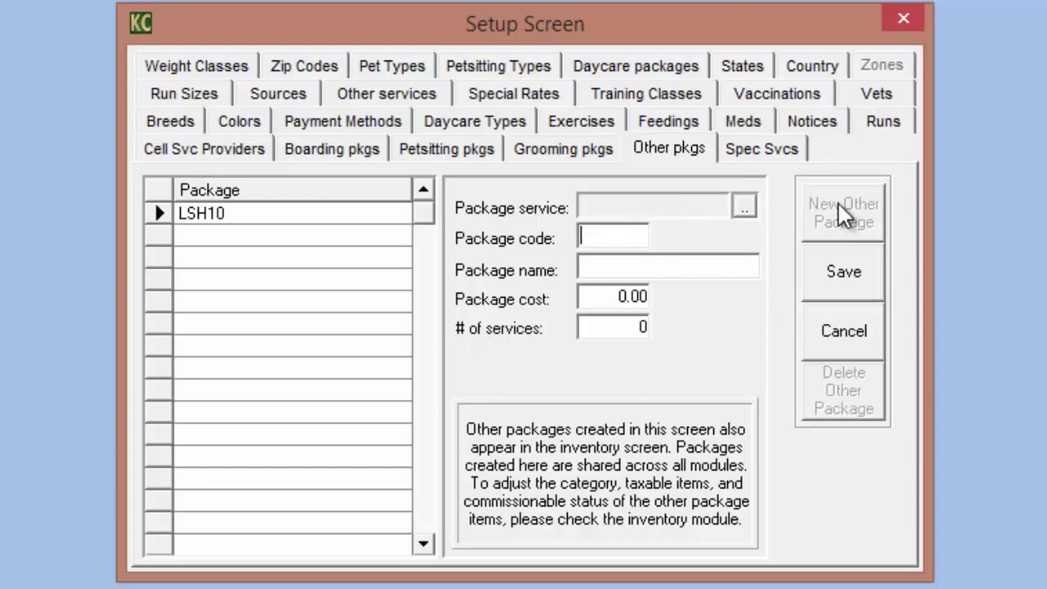
left_click(743, 206)
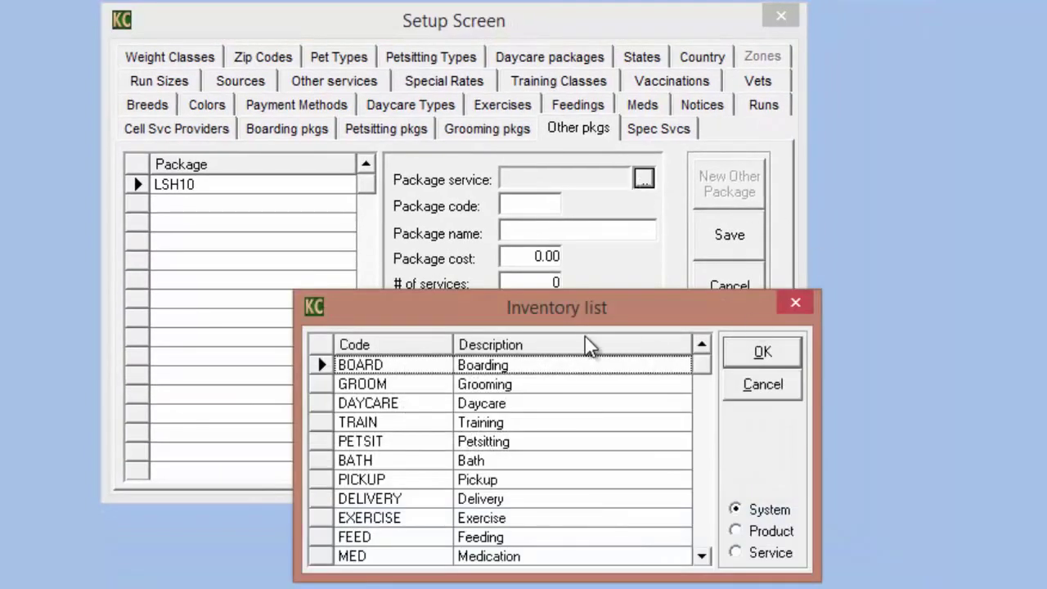
left_click(496, 501)
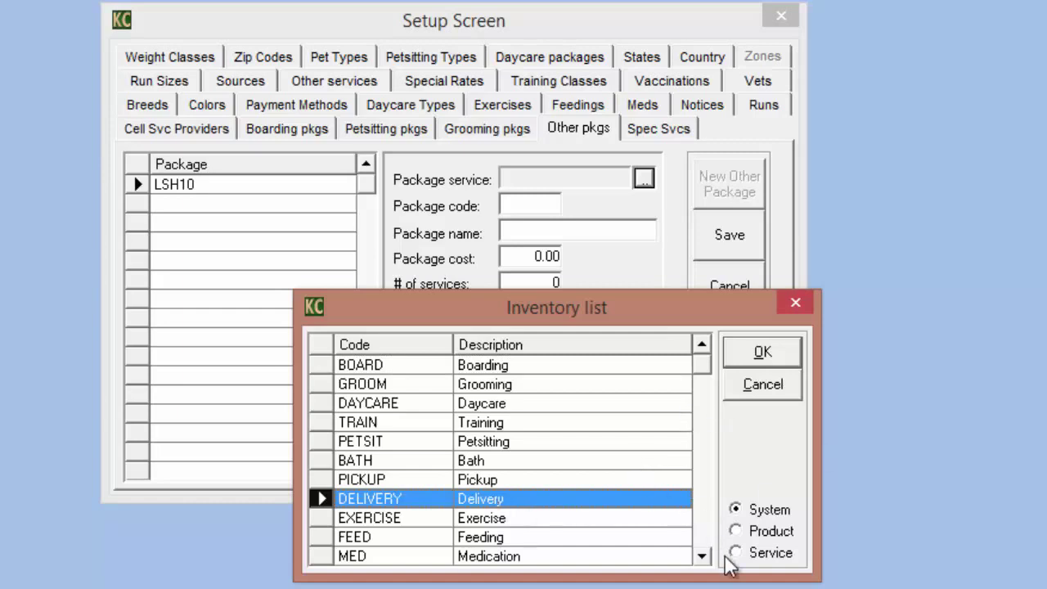
left_click(738, 353)
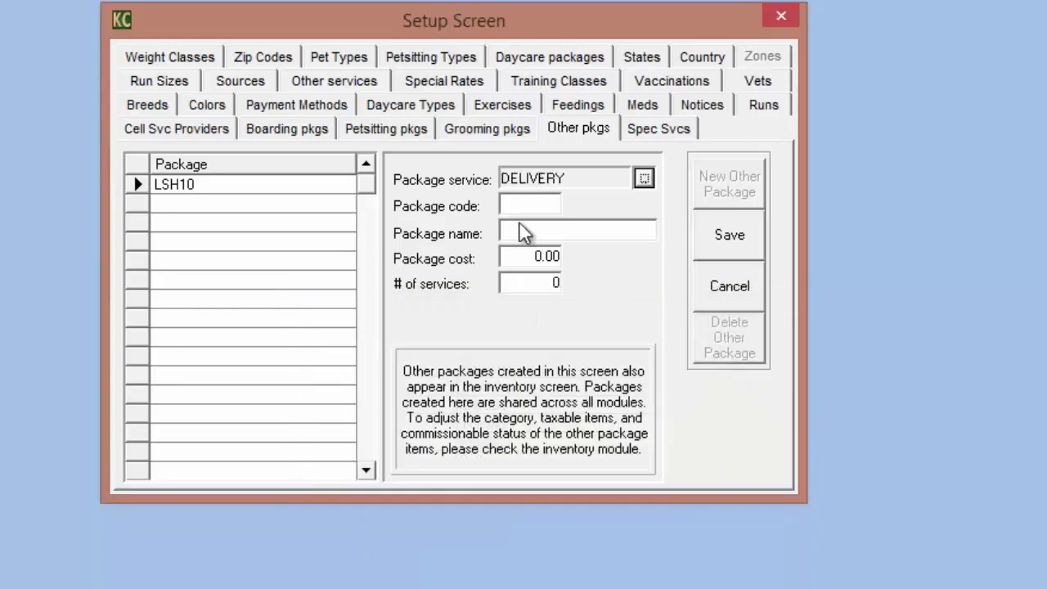
left_click(537, 206)
type("DEL20")
left_click(558, 235)
type("20 Del")
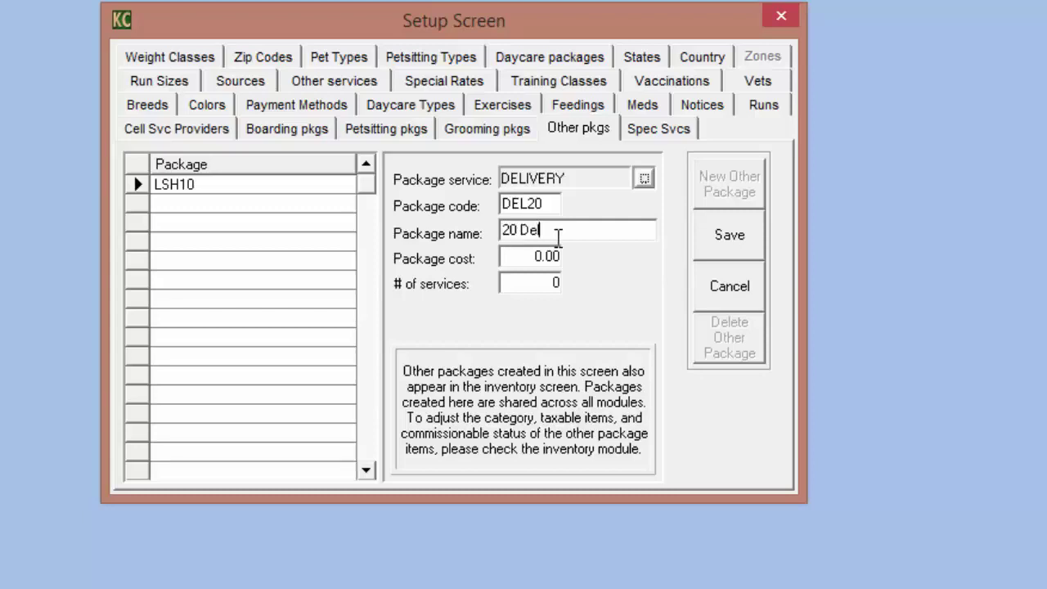
type("ivery Package")
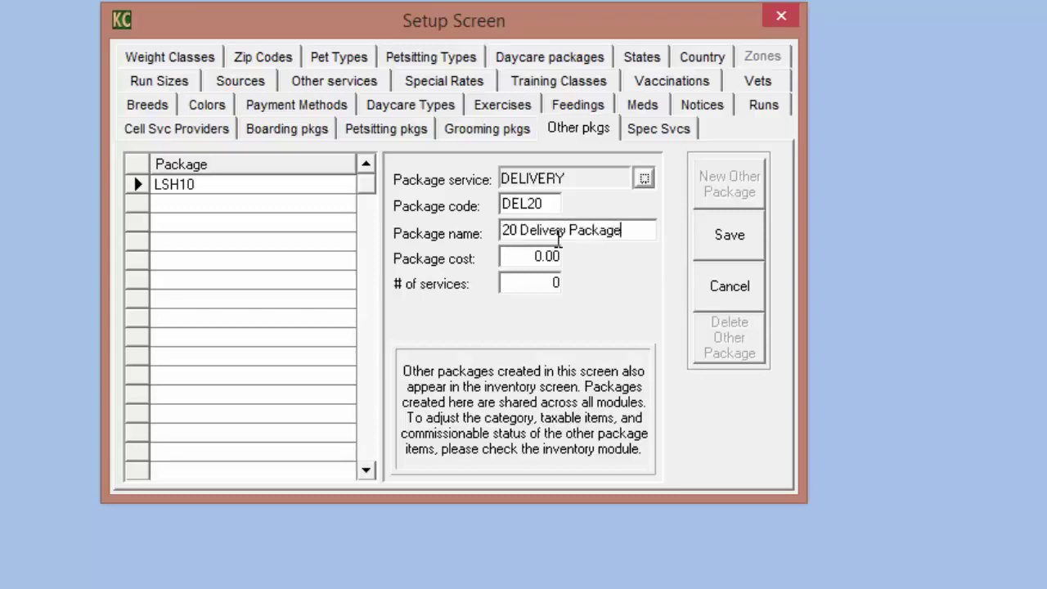
Step: Set the DEL20 package cost to 50 and its number of services to 10, and save the package
left_click_drag(527, 257, 572, 258)
type("50")
left_click_drag(523, 283, 576, 276)
type("10")
left_click(729, 241)
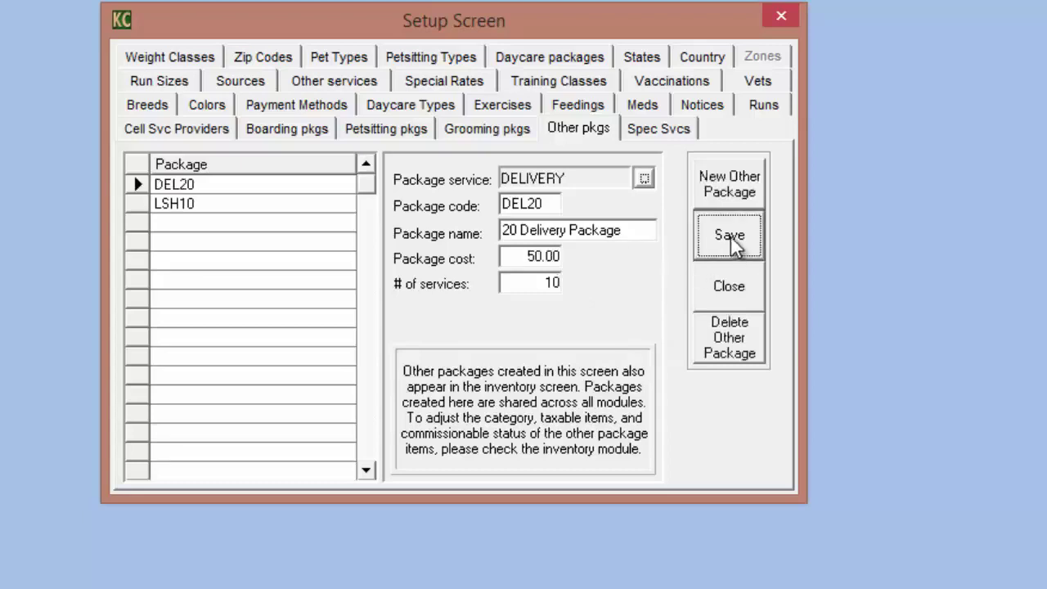
Step: Review the LSH10 and DEL20 packages and check the system inventory items available for a new other package
left_click(232, 205)
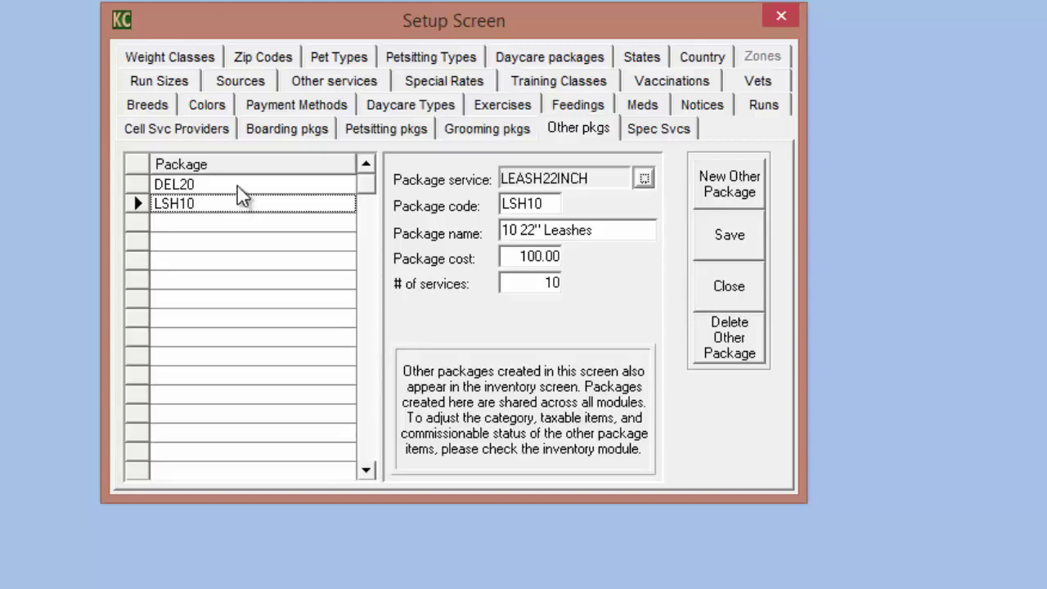
left_click(237, 185)
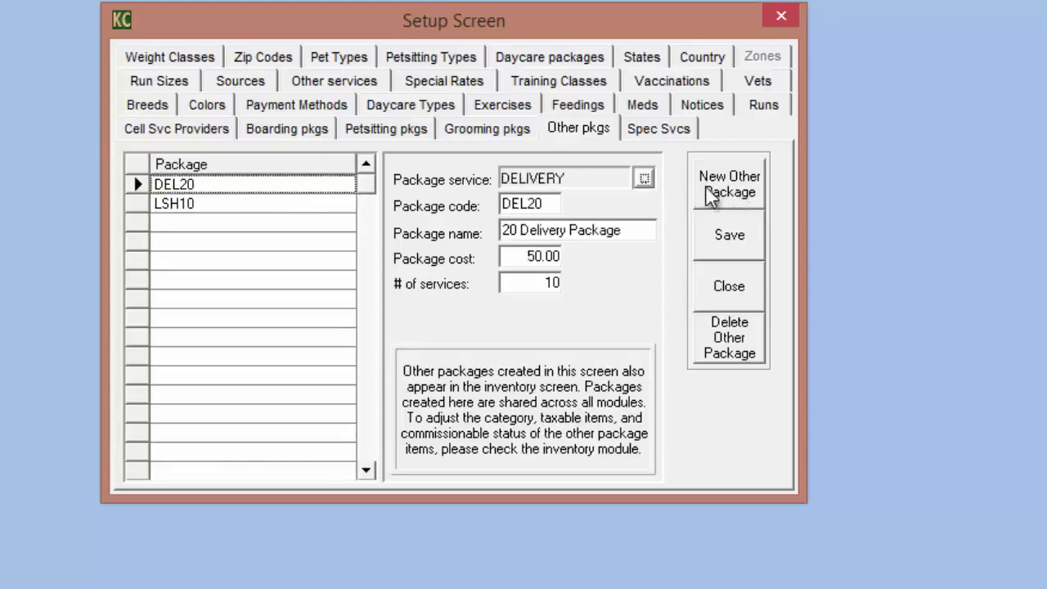
left_click(736, 195)
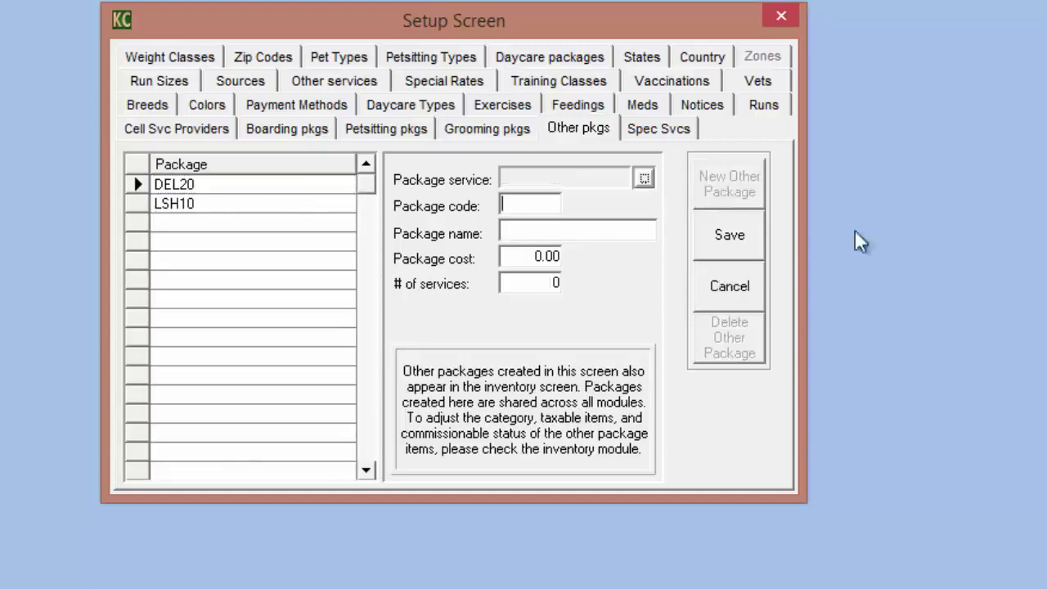
left_click(644, 179)
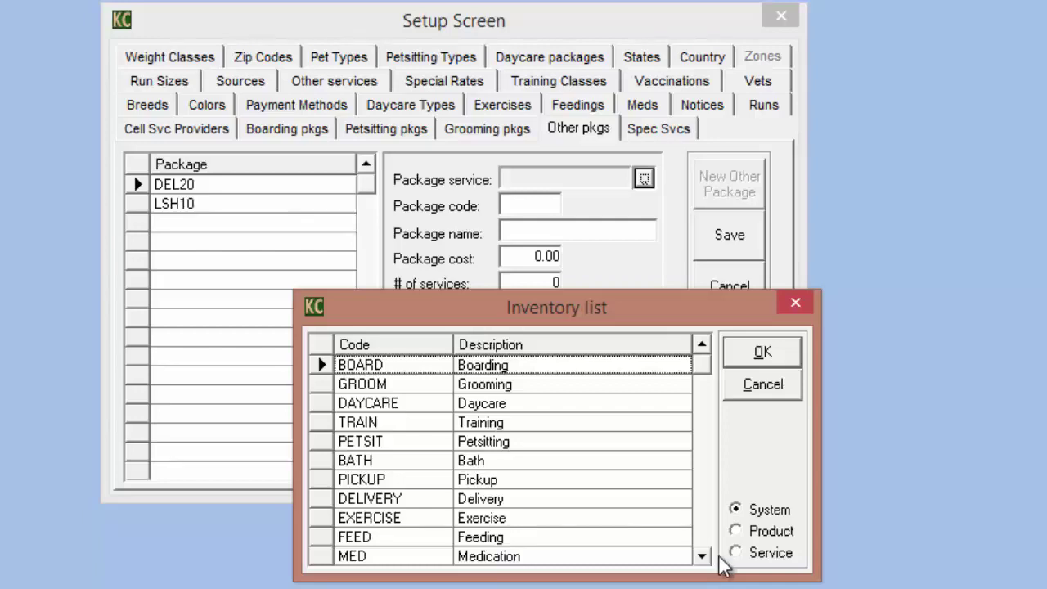
left_click(432, 406)
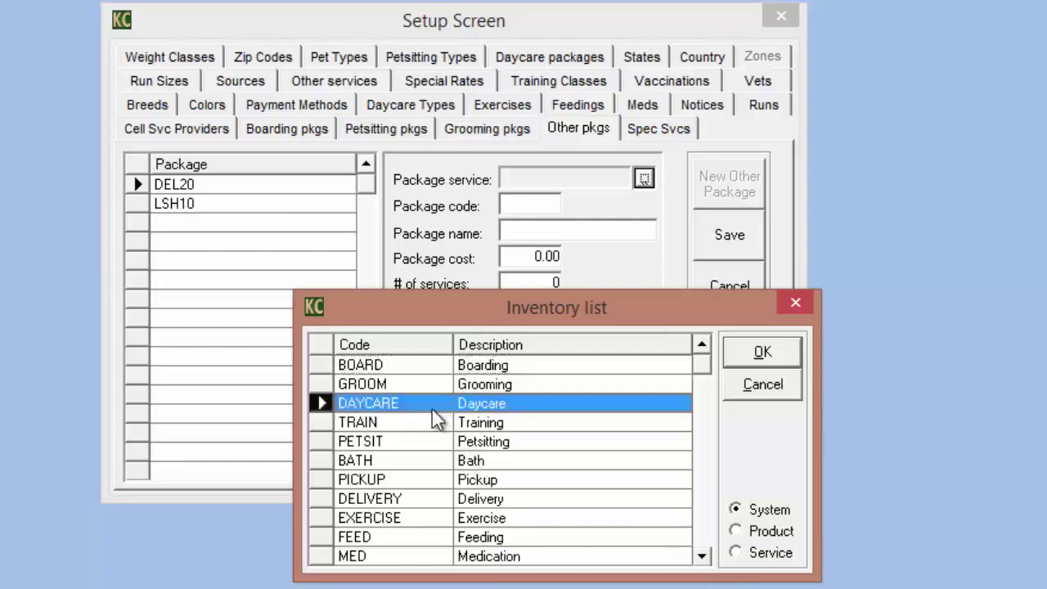
left_click(427, 441)
left_click(407, 501)
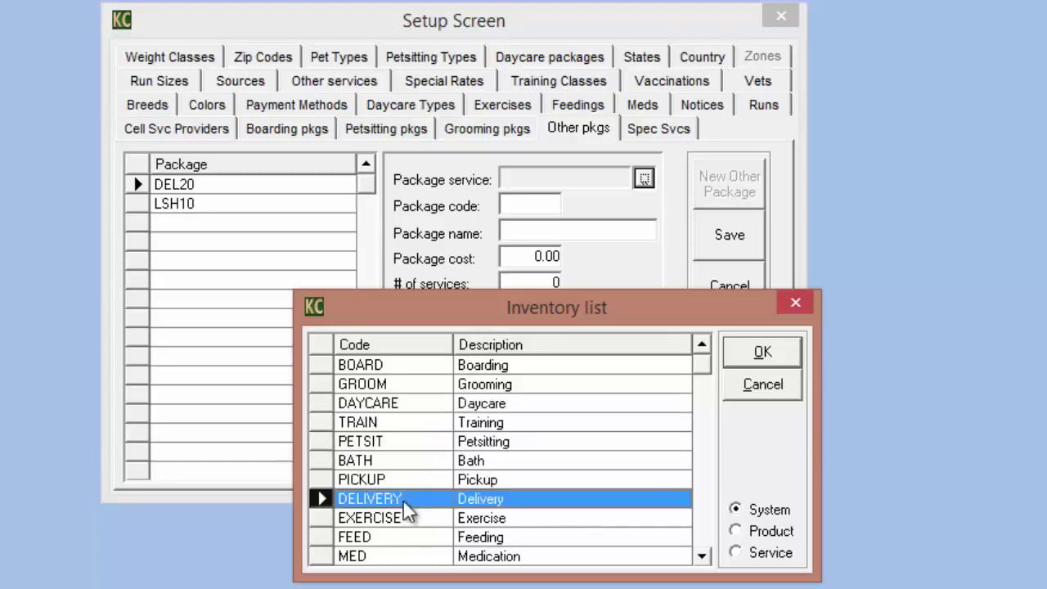
Step: Check the product and service inventory items available for the new other package without choosing one
left_click(737, 532)
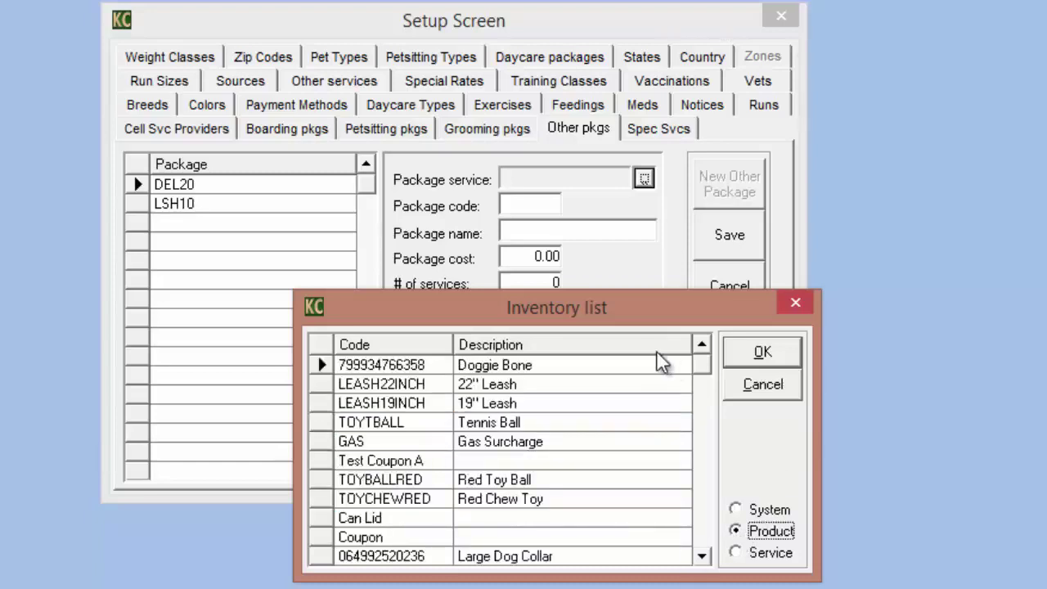
left_click(374, 386)
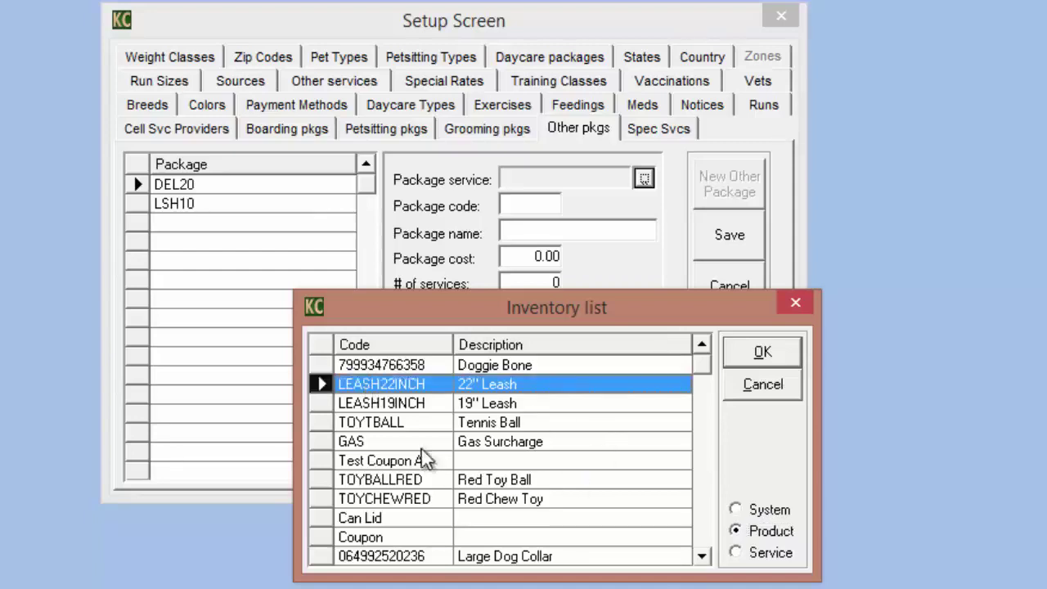
left_click(387, 481)
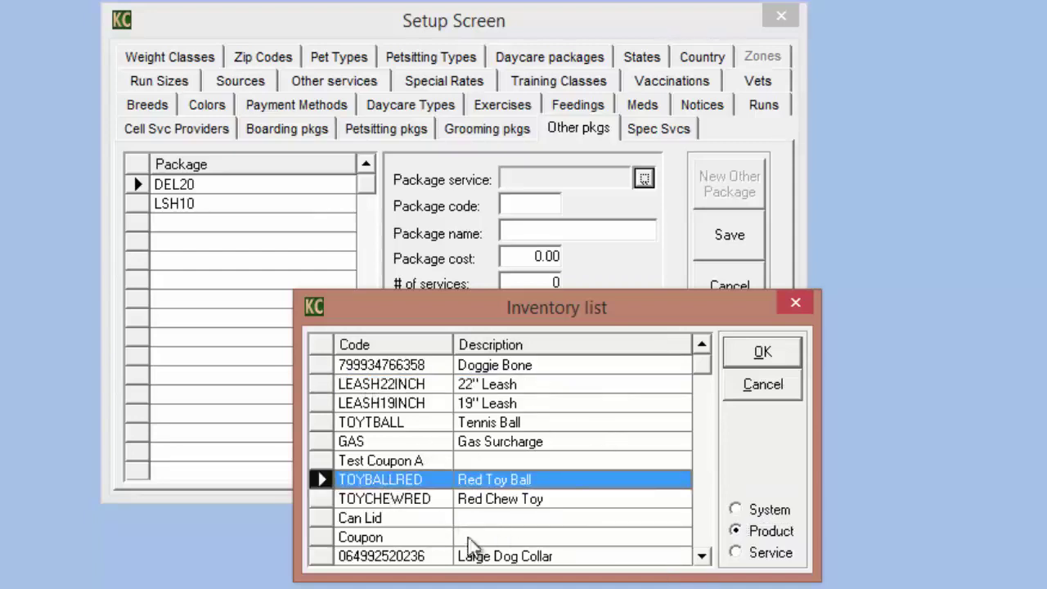
left_click(384, 518)
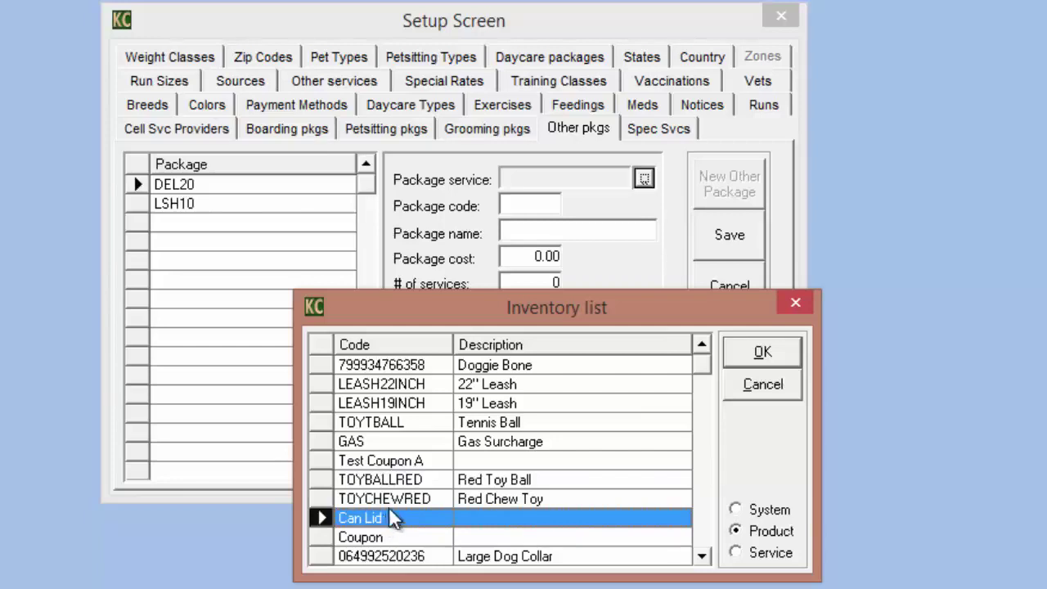
left_click(736, 553)
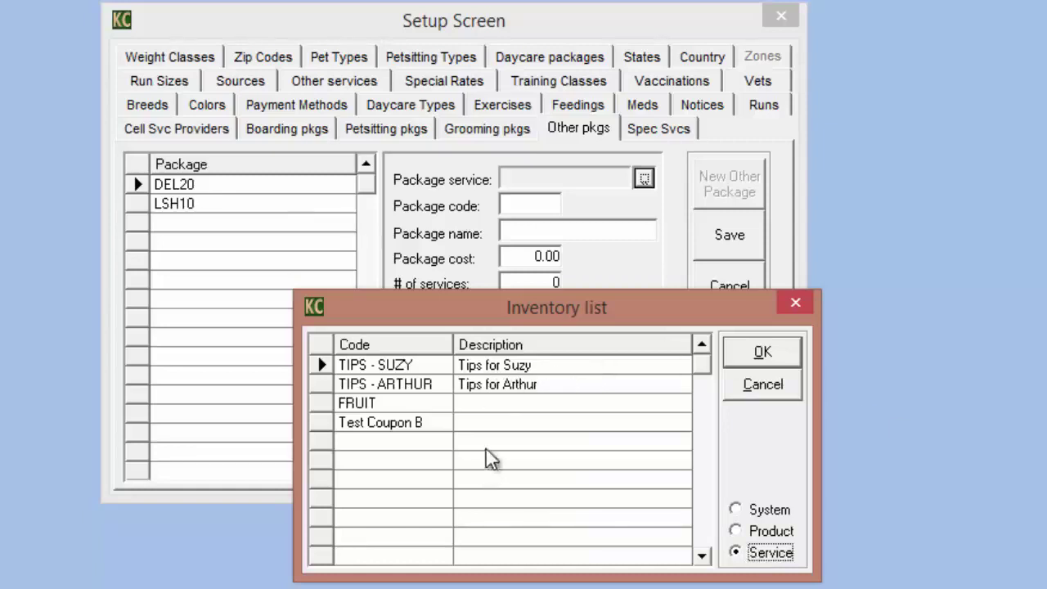
left_click(756, 384)
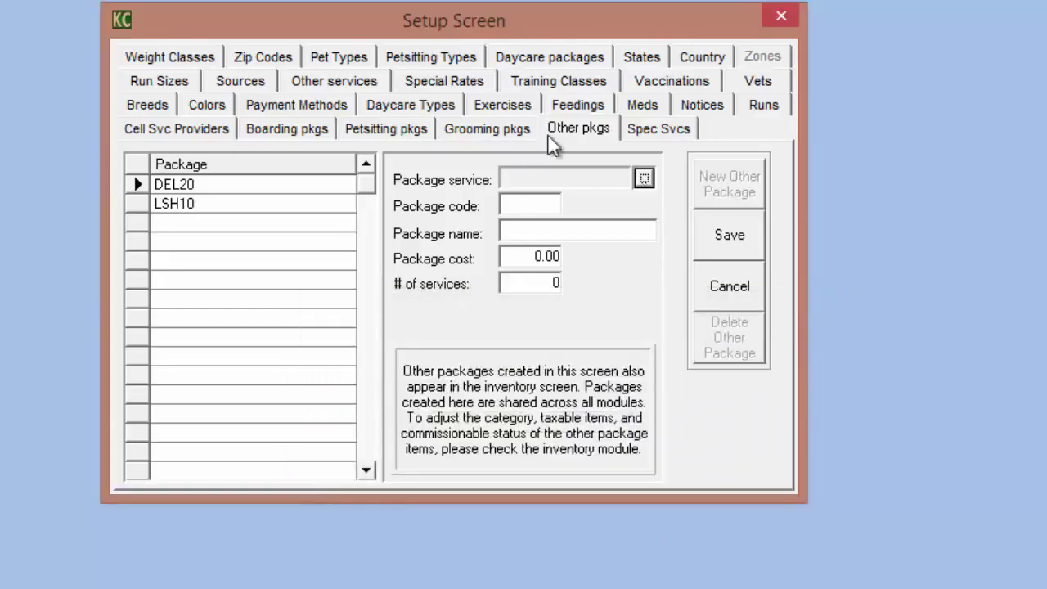
Step: Close the list setup and discard the unsaved new other package
left_click(580, 131)
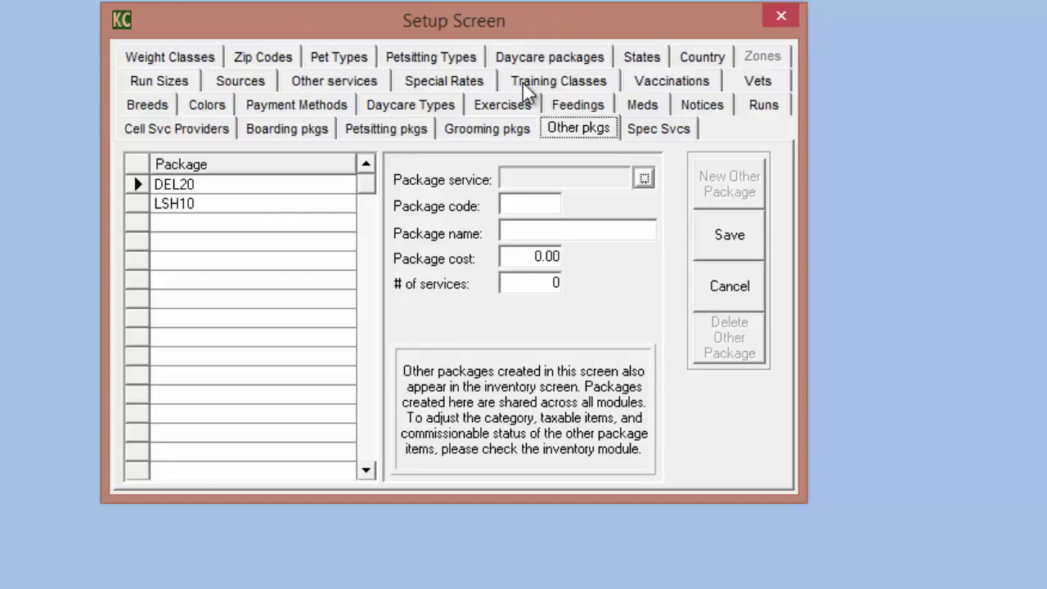
left_click(781, 18)
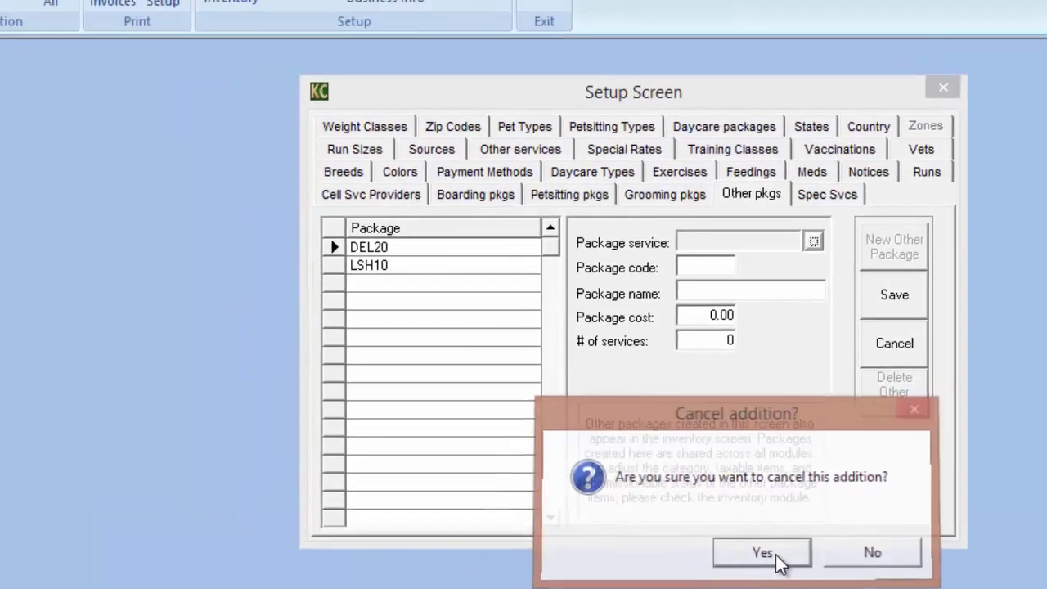
left_click(602, 507)
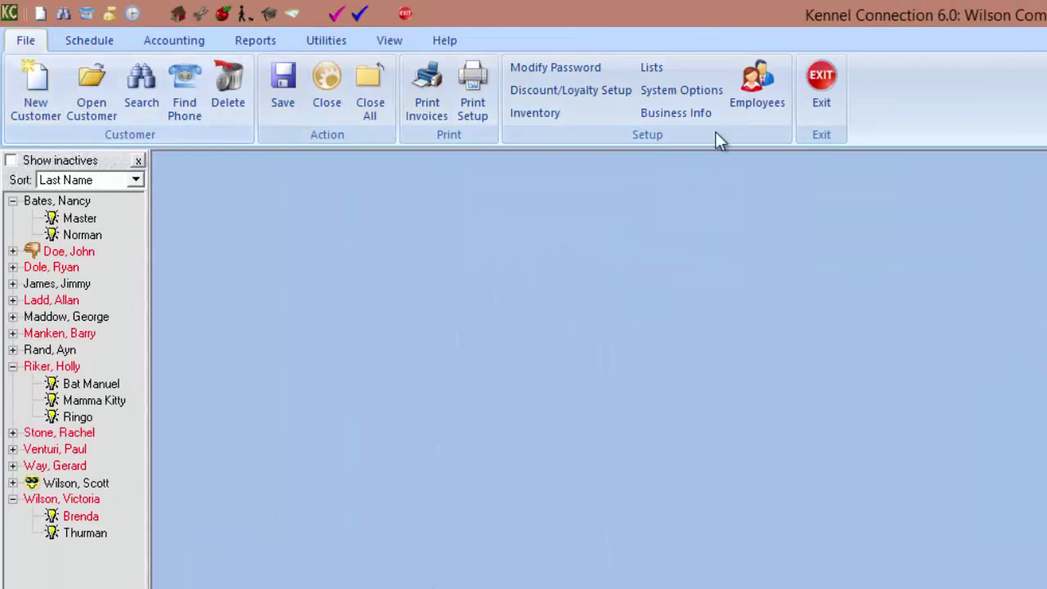
Step: Turn off the Enable Half Day Packages option in the daycare system options
left_click(671, 90)
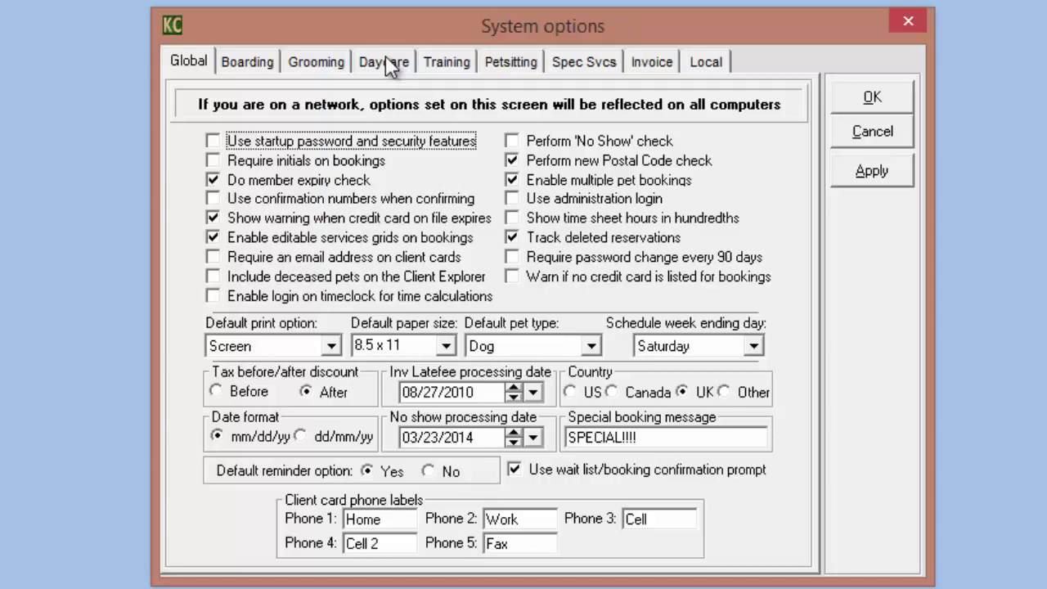
left_click(400, 61)
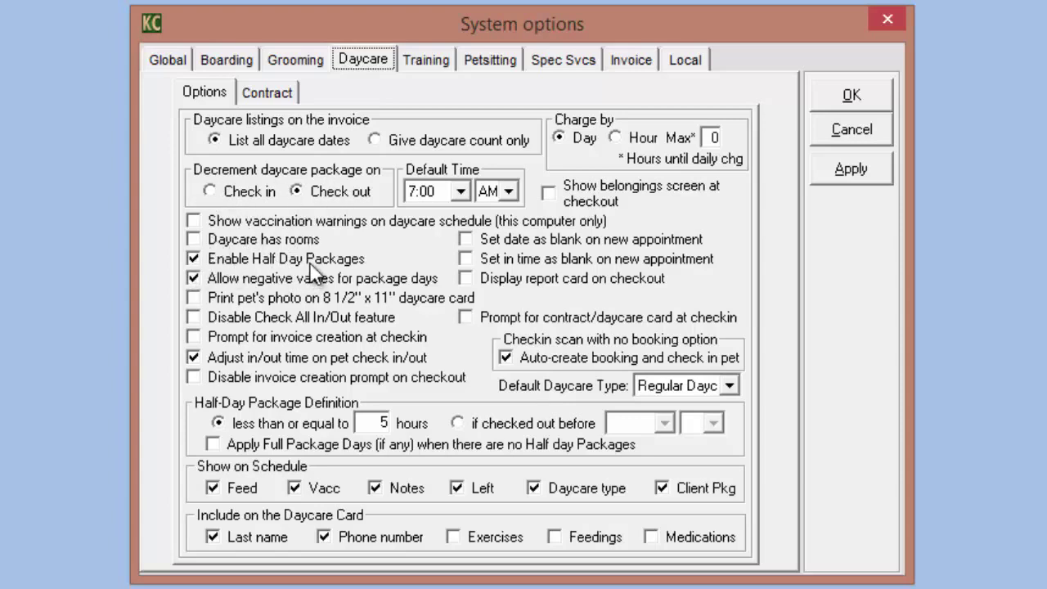
left_click(194, 259)
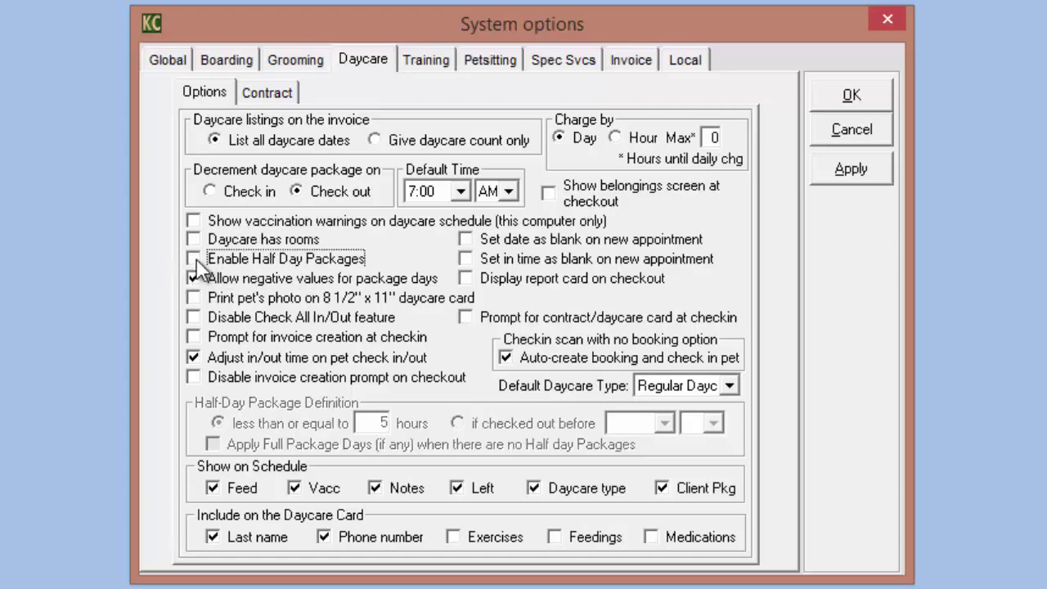
left_click(194, 261)
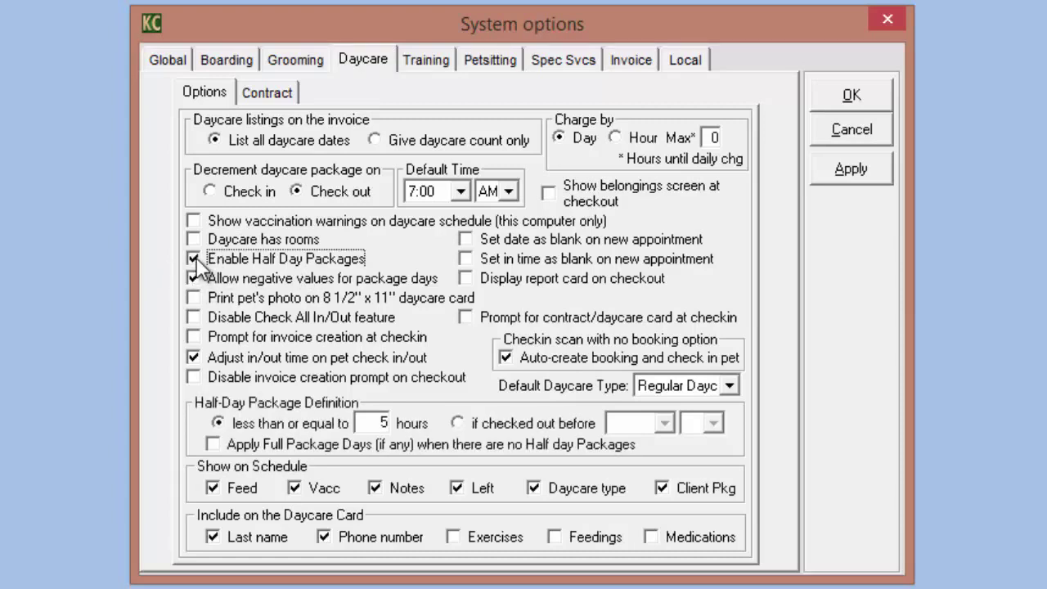
left_click(195, 259)
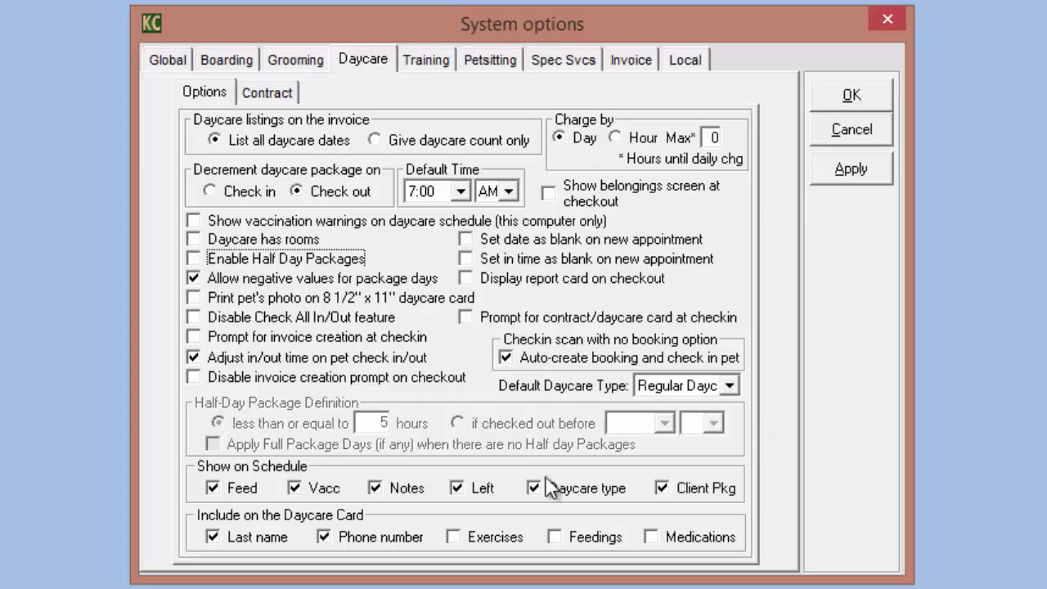
Step: Turn on Enable Half Day Packages, look at the checkout-time rule, and keep half days defined as less than or equal to 5 hours
left_click(195, 259)
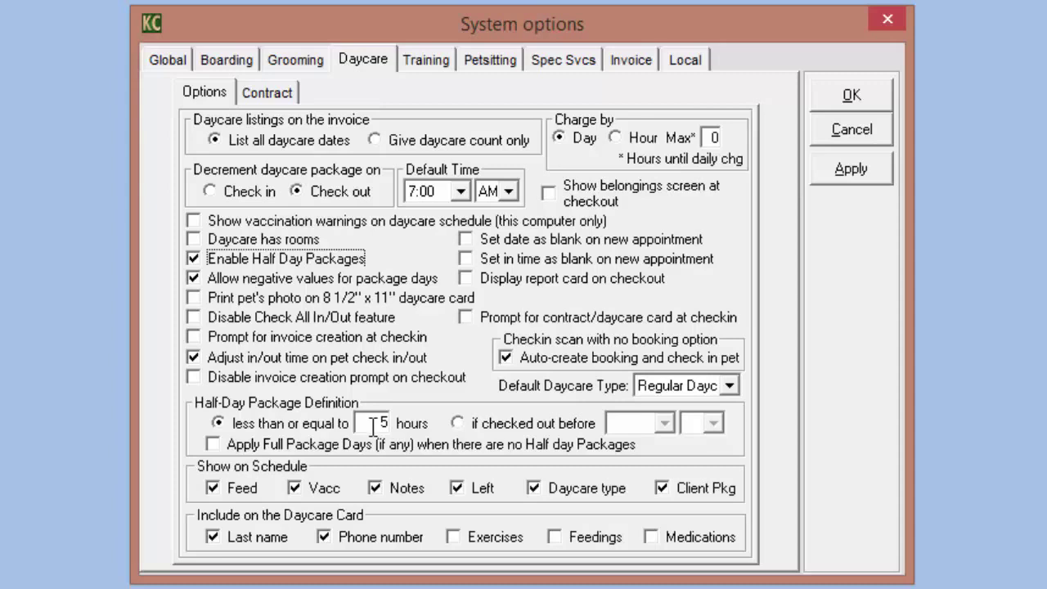
left_click(457, 422)
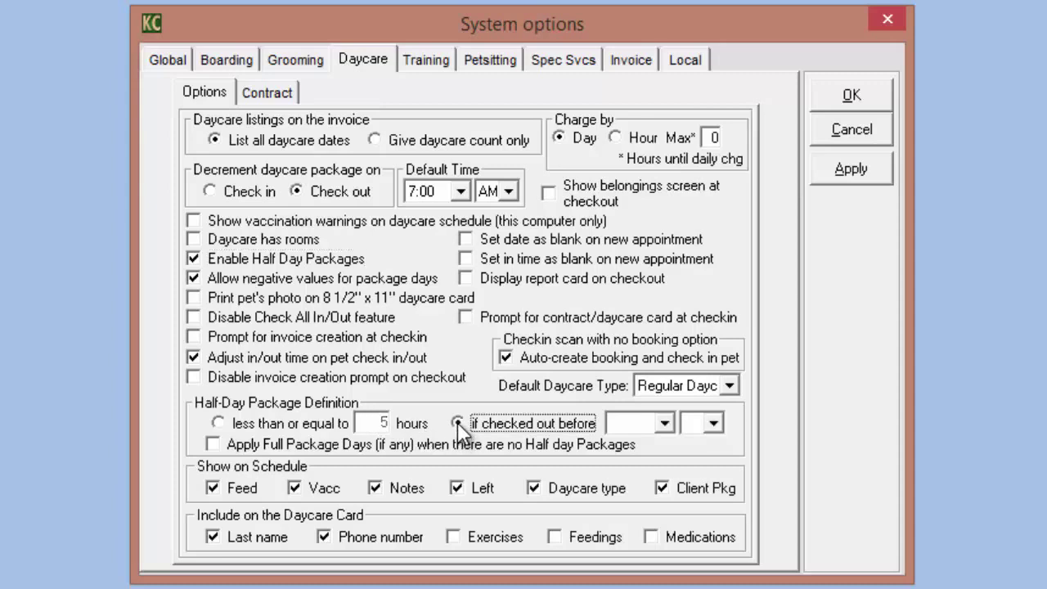
left_click(664, 424)
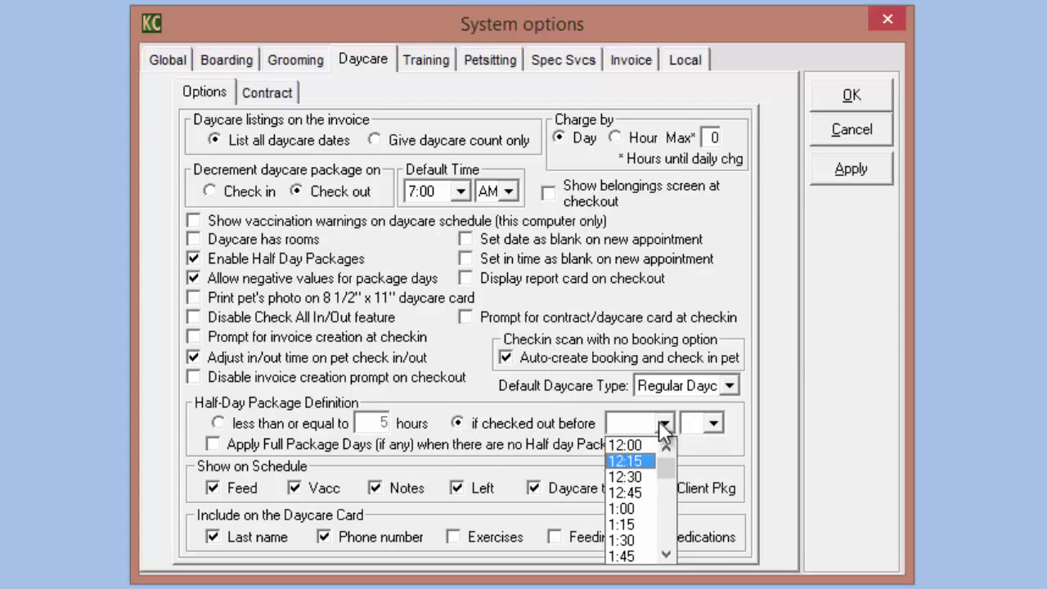
left_click(663, 420)
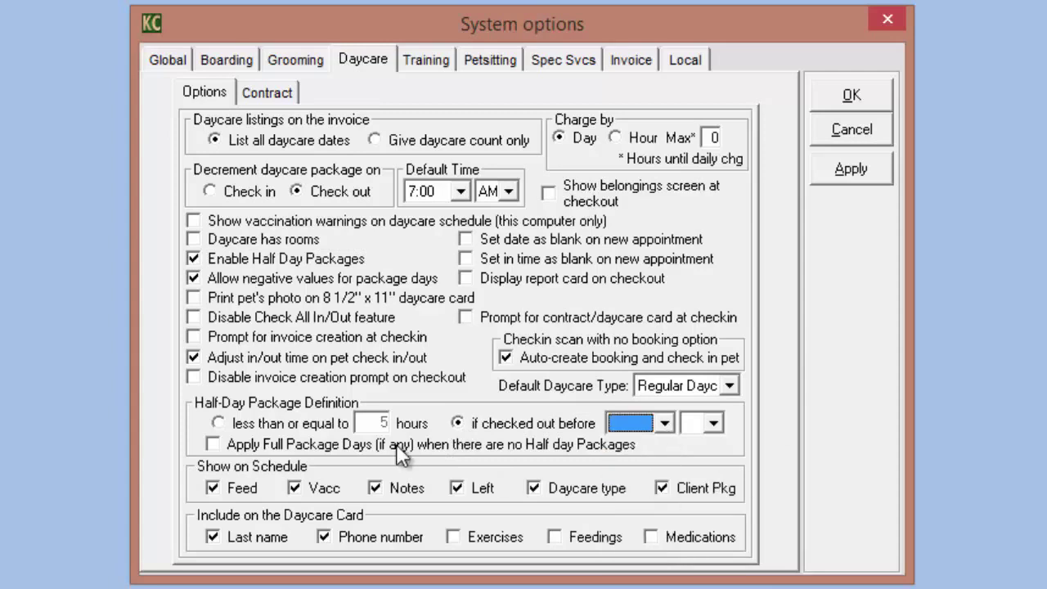
left_click(218, 422)
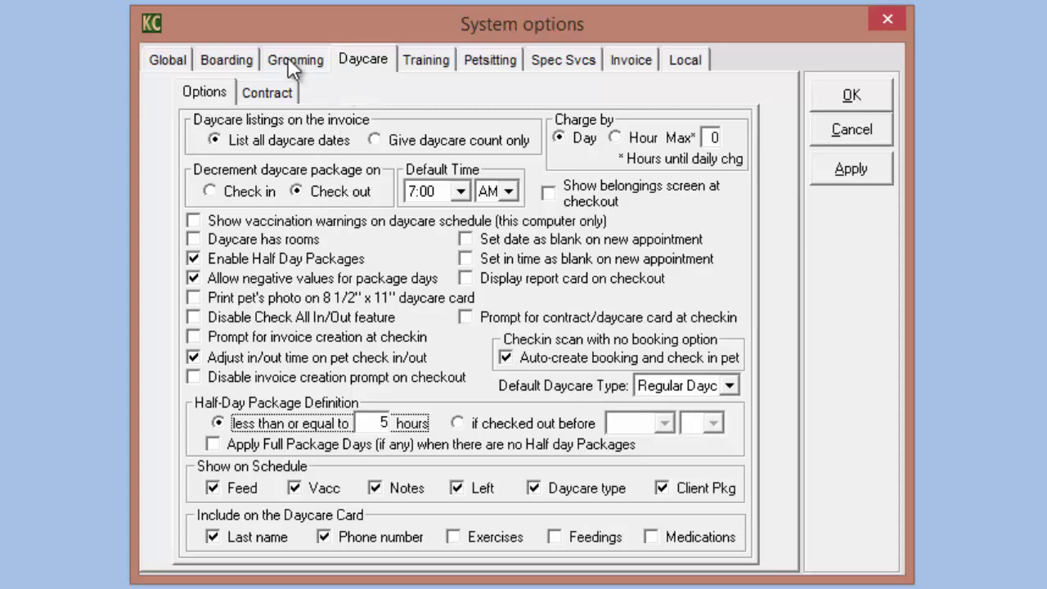
Step: Turn on Adjust in/out time on pet check in/out in the boarding options, then save and close the system options
left_click(231, 57)
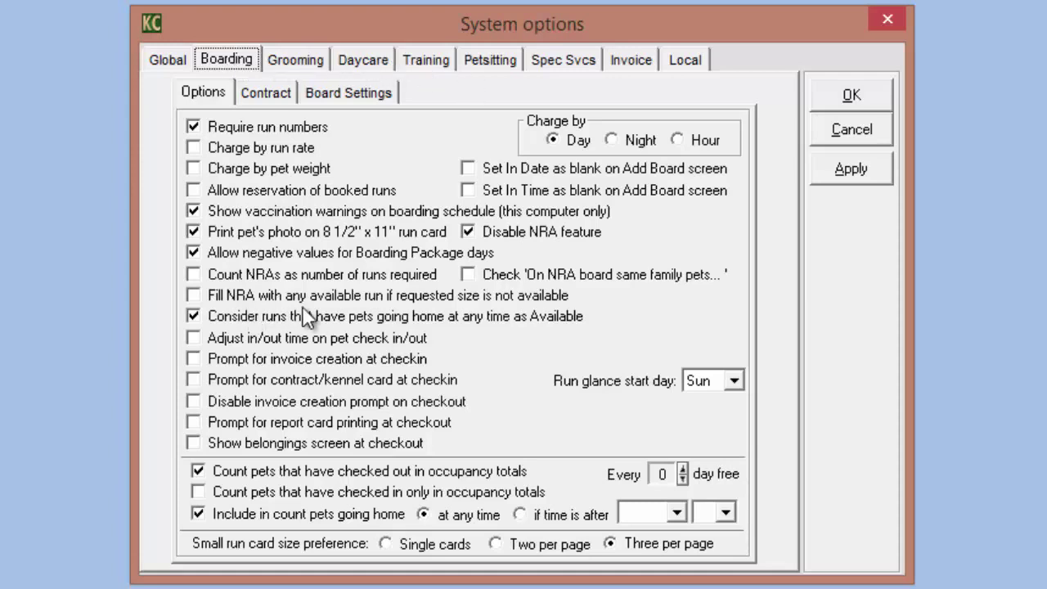
left_click(194, 340)
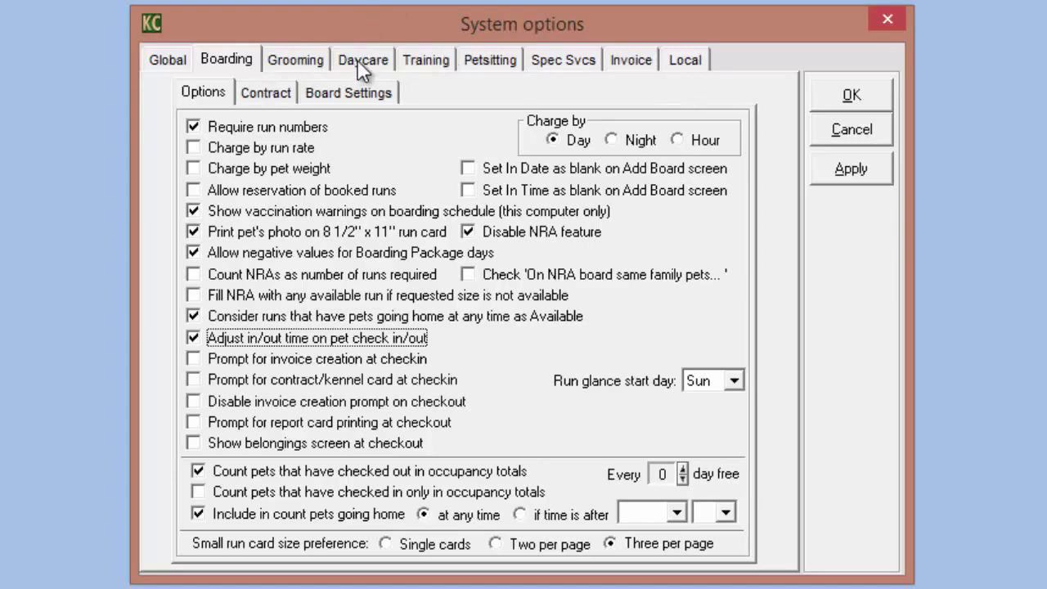
left_click(224, 59)
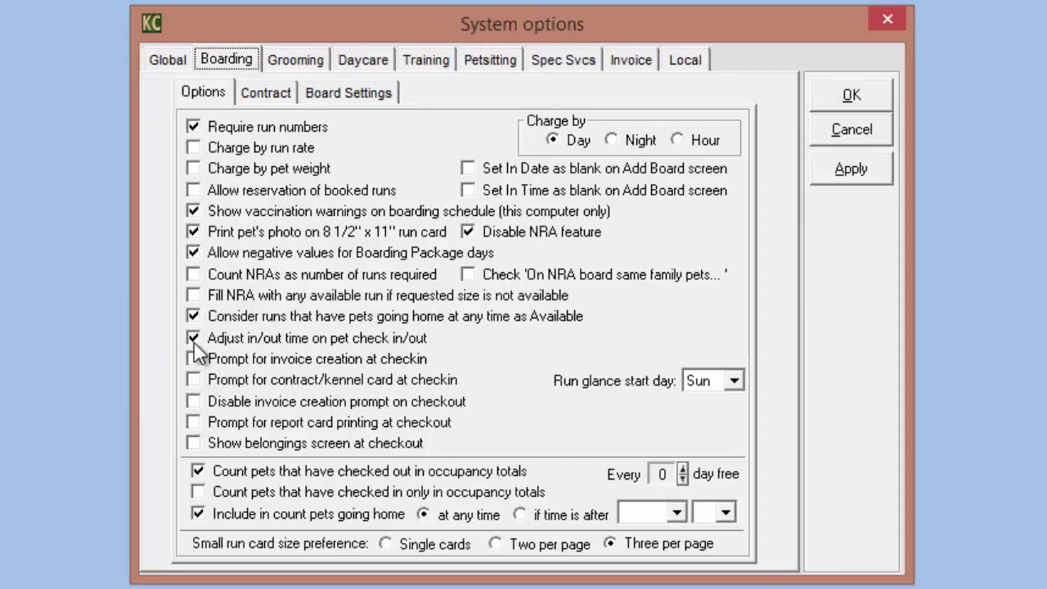
left_click(849, 167)
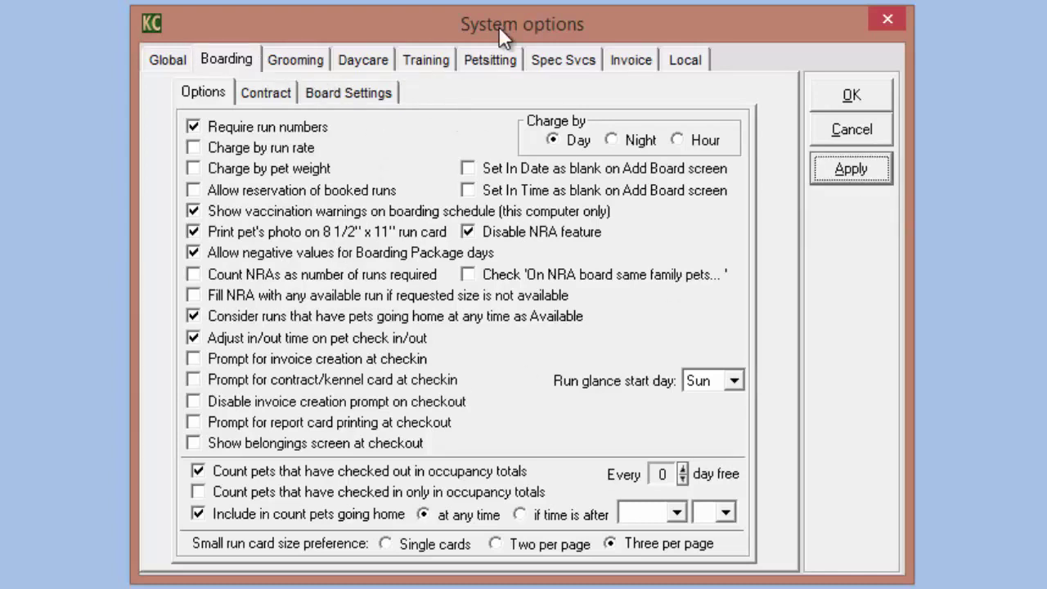
left_click(867, 169)
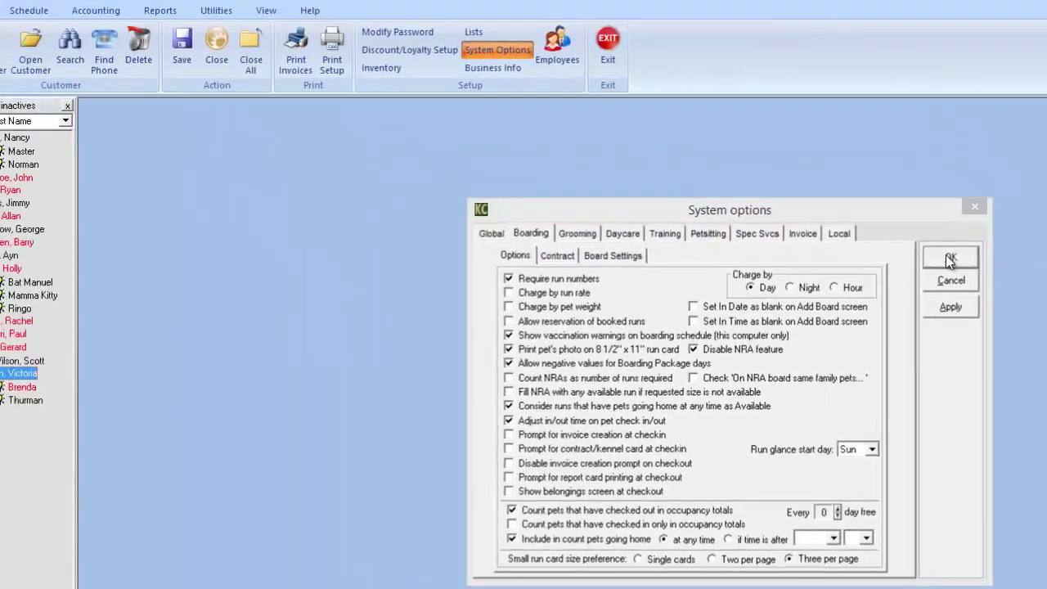
left_click(851, 98)
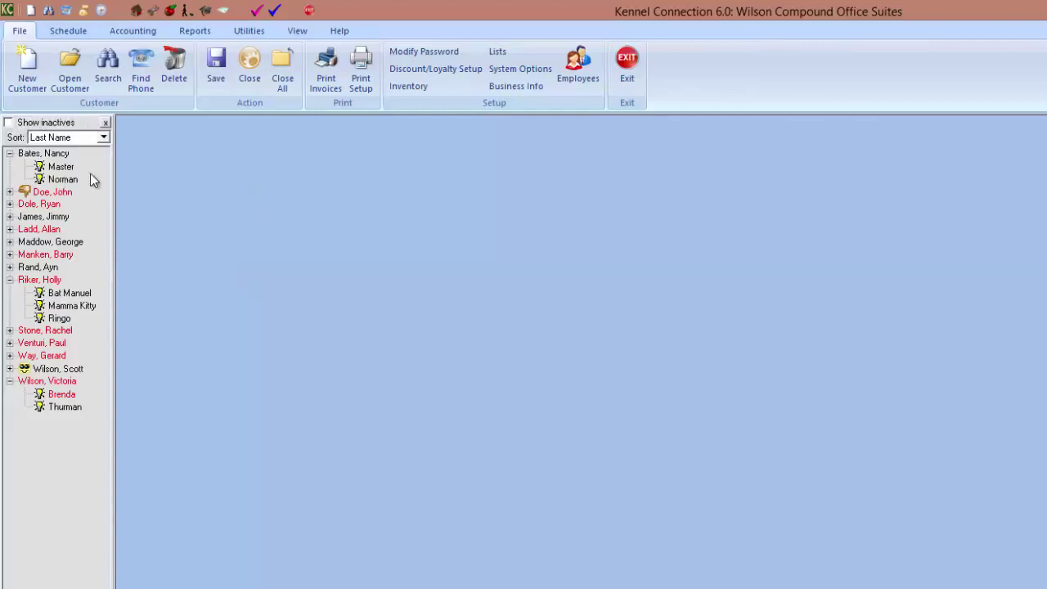
Step: Open the record of Takashi's owner and Takashi's pet record, arranging the two windows side by side
double_click(57, 370)
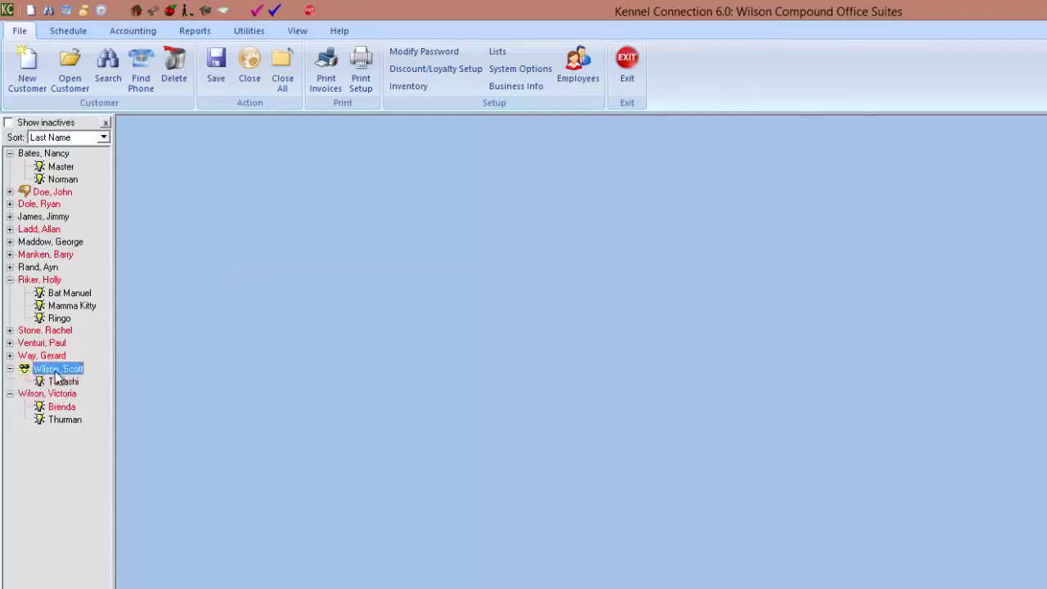
double_click(63, 370)
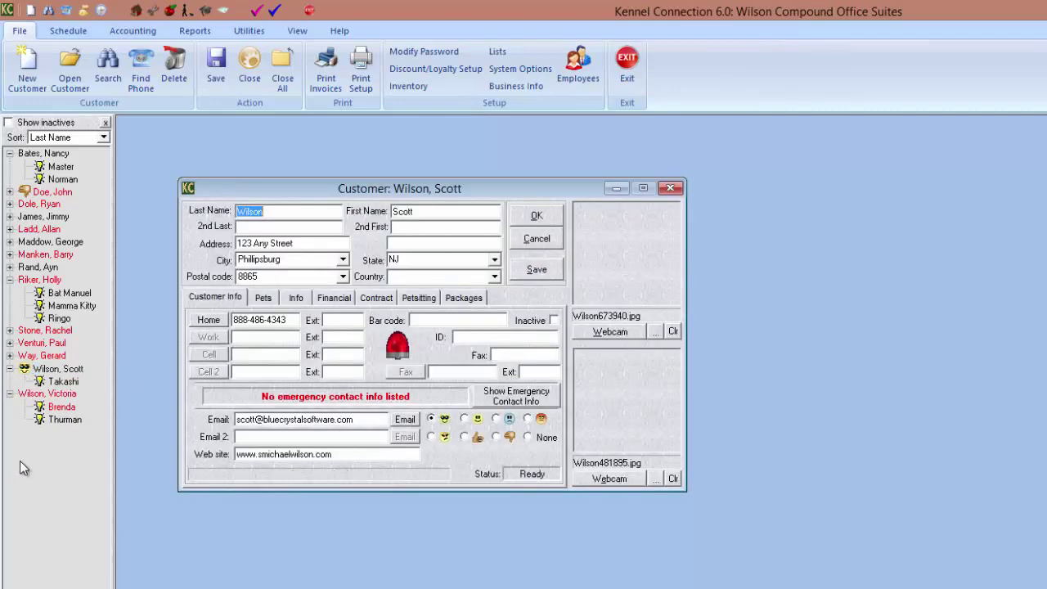
left_click(65, 381)
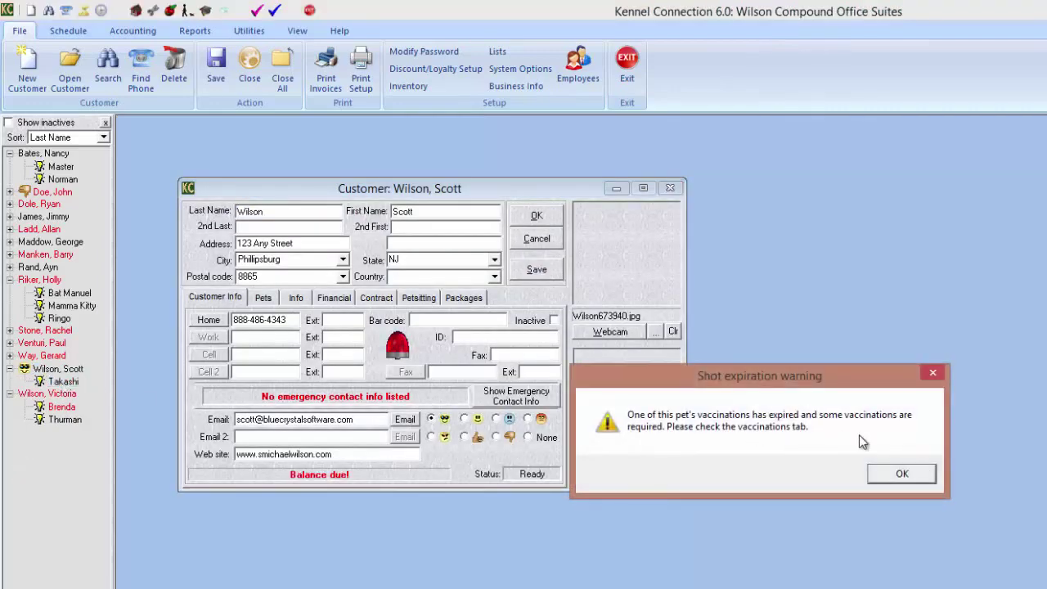
left_click(900, 473)
left_click_drag(441, 211, 837, 176)
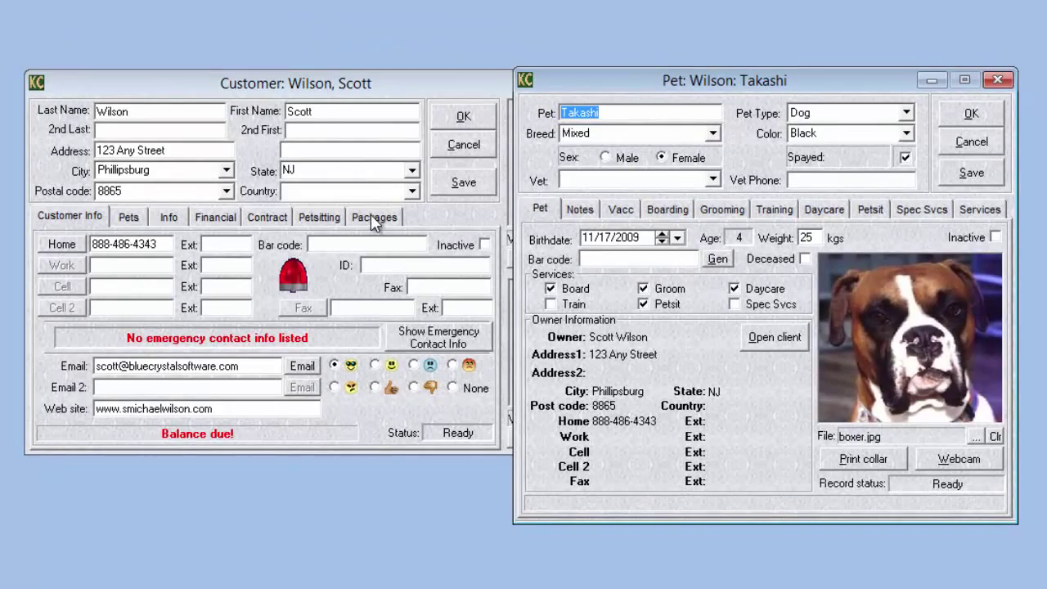
Step: Show the packages held on the customer record and those held on Takashi's pet record
left_click(370, 217)
left_click(799, 86)
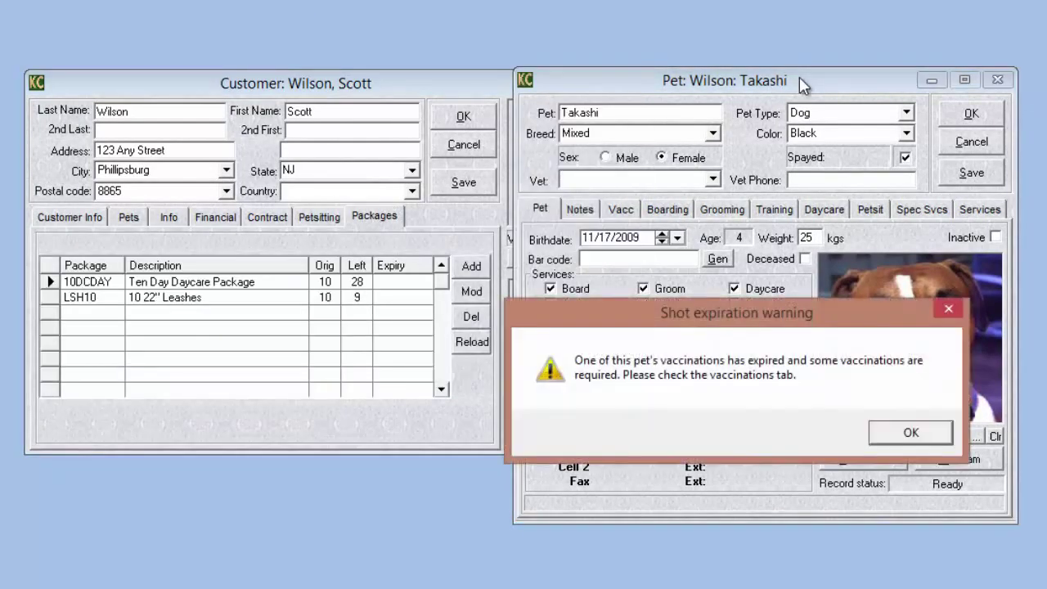
left_click(913, 435)
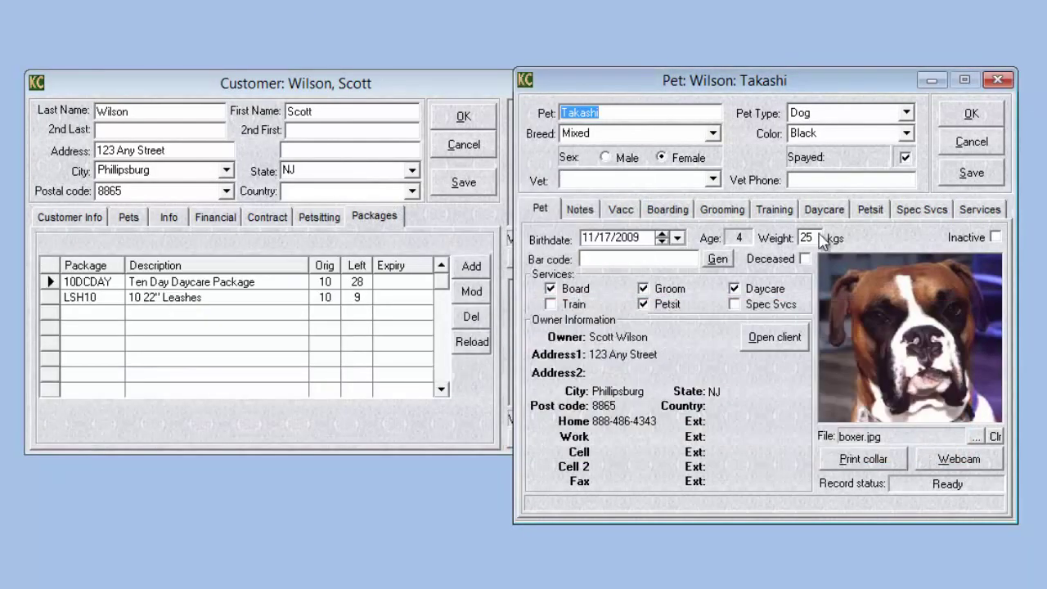
left_click(581, 210)
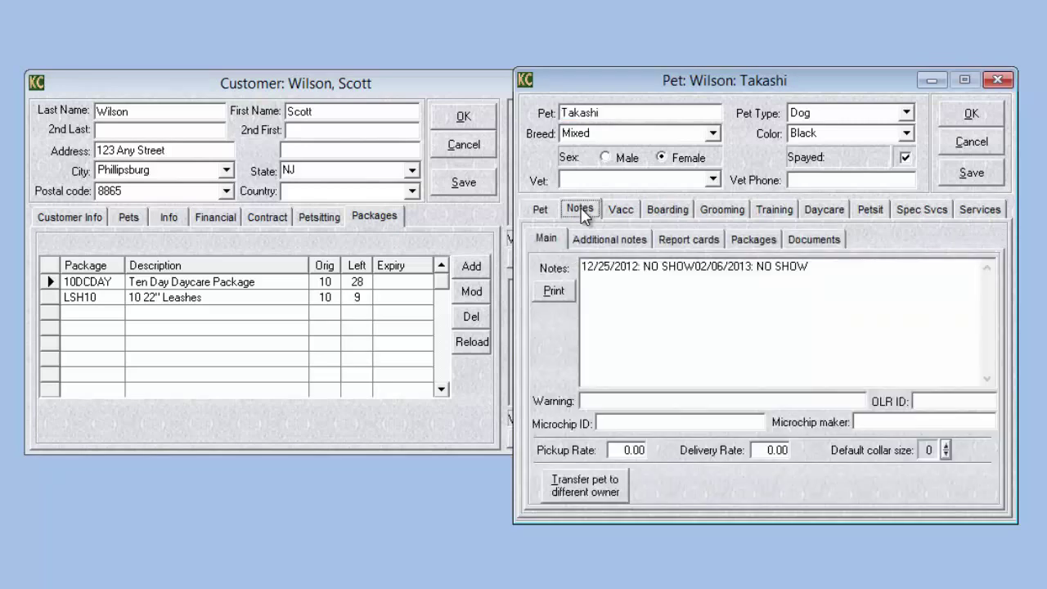
left_click(753, 240)
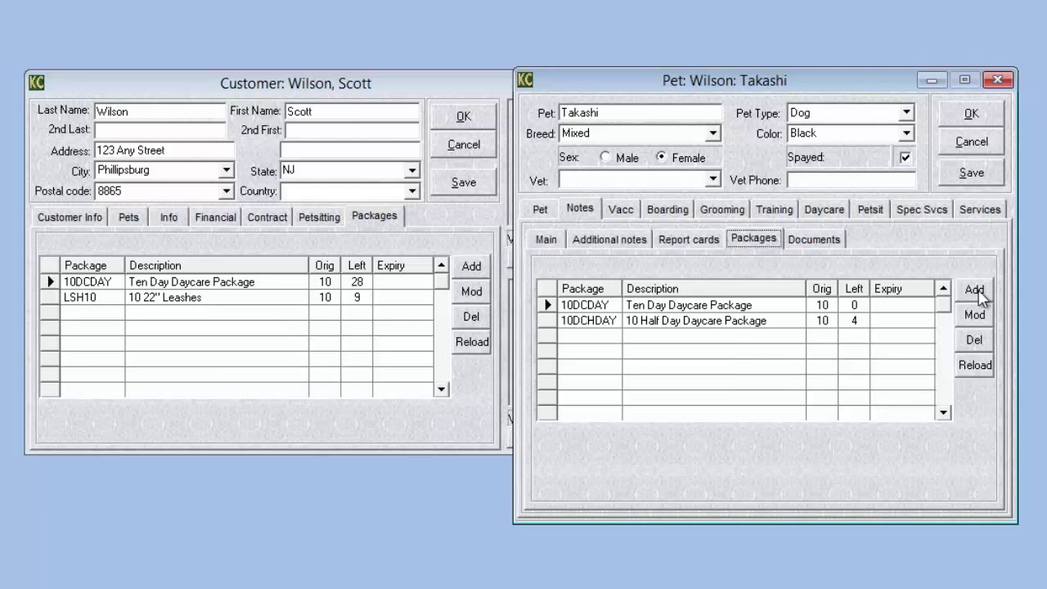
Step: Add the 10DAY 10 Day Boarding Package to Takashi through a new invoice and save the invoice
left_click(976, 294)
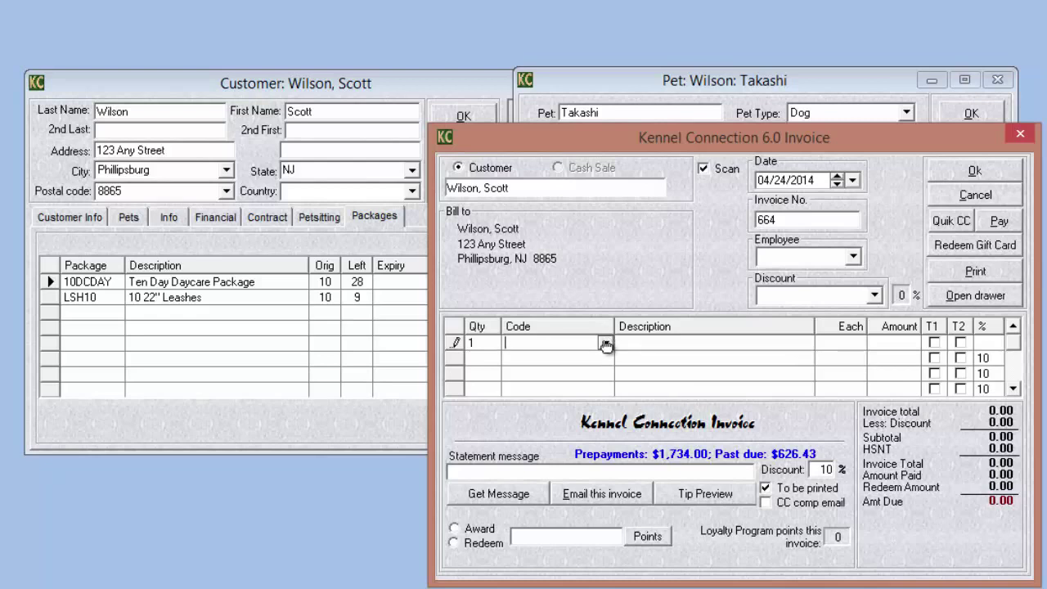
left_click(606, 343)
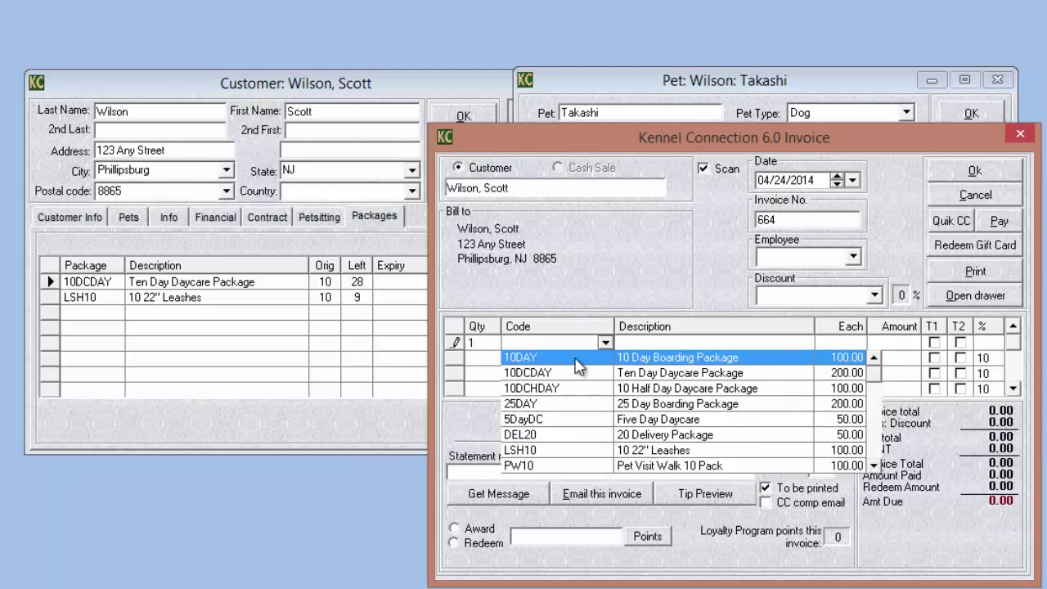
left_click(577, 365)
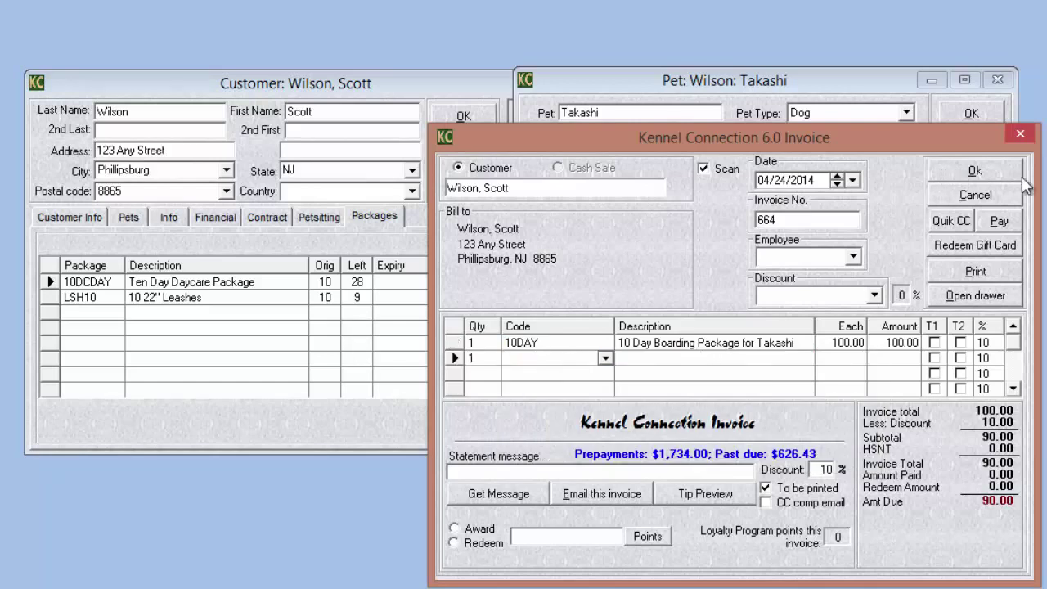
left_click(973, 171)
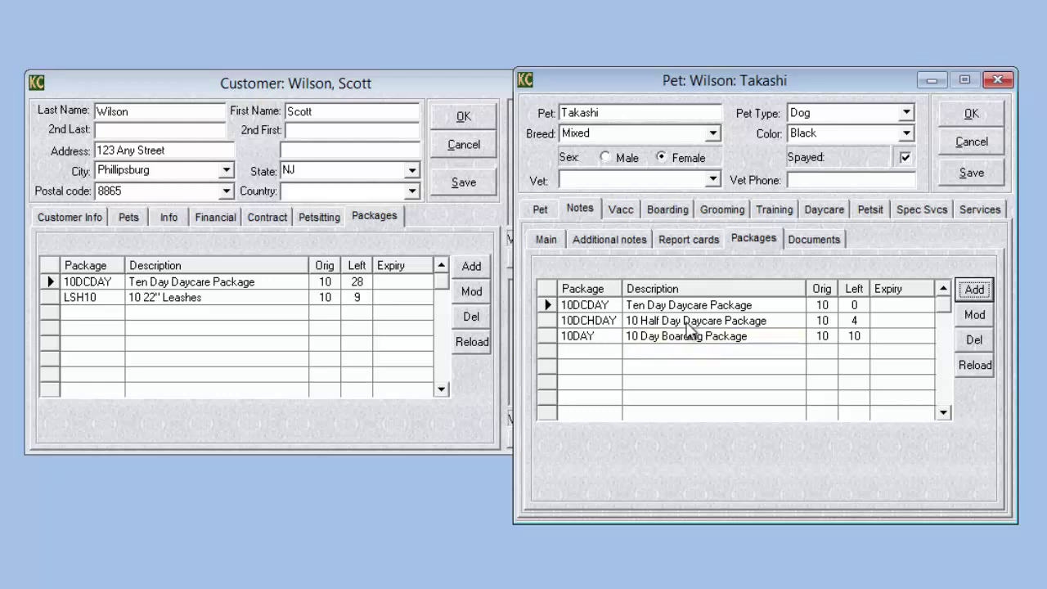
Step: Set the expiry of Takashi's 10 Day Boarding Package to 05/31/2014 and try to raise its remaining days to 12
left_click(690, 342)
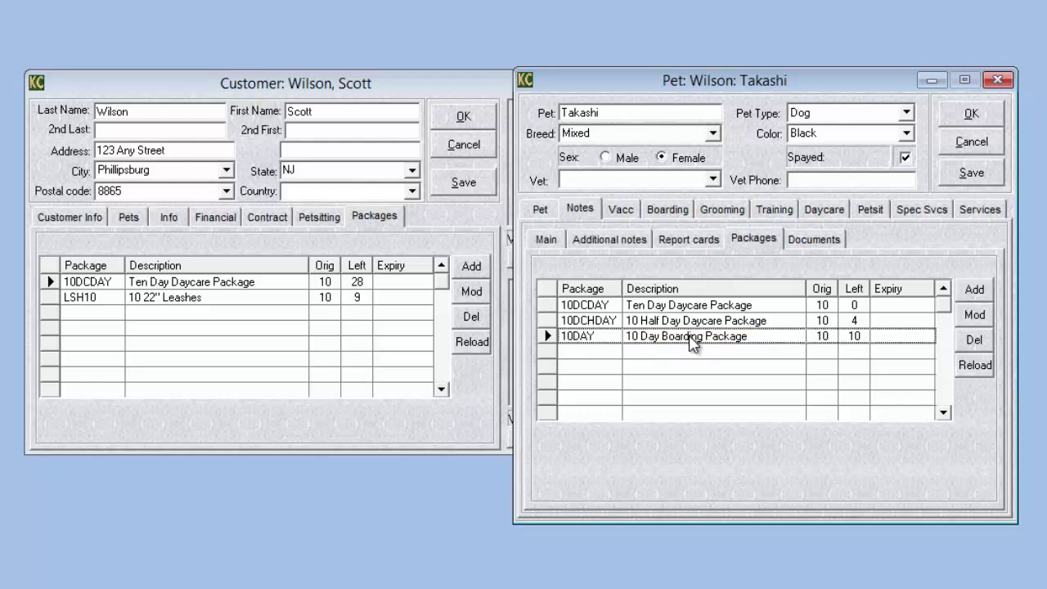
left_click(975, 316)
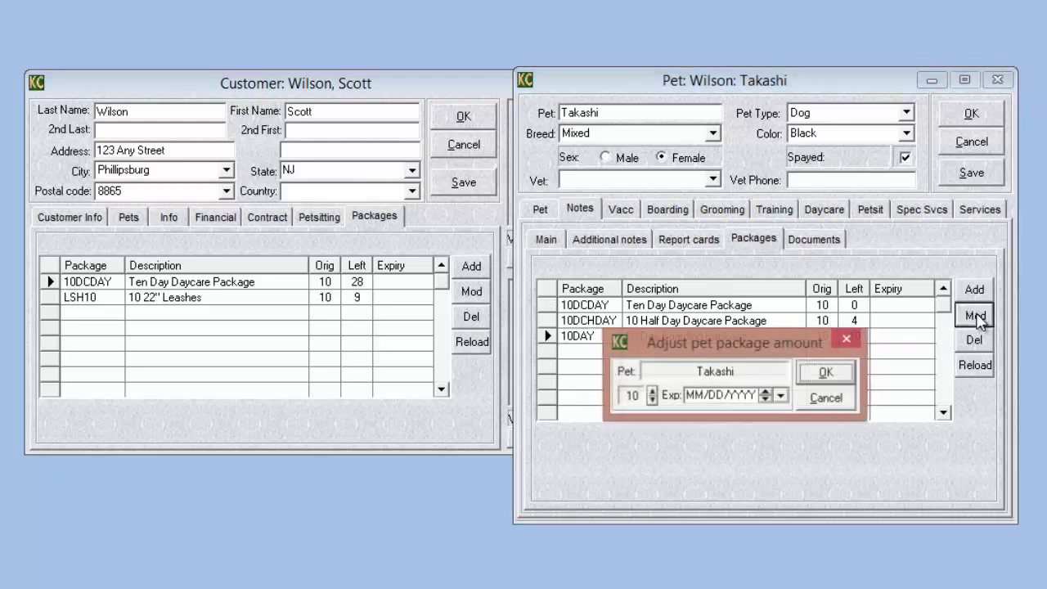
left_click_drag(849, 349, 850, 166)
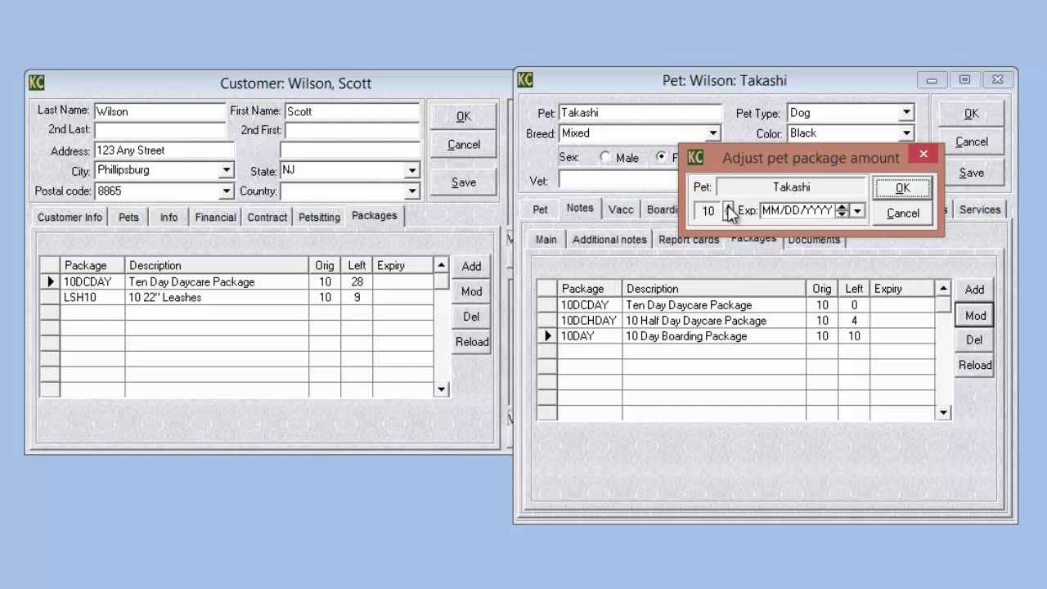
left_click(728, 208)
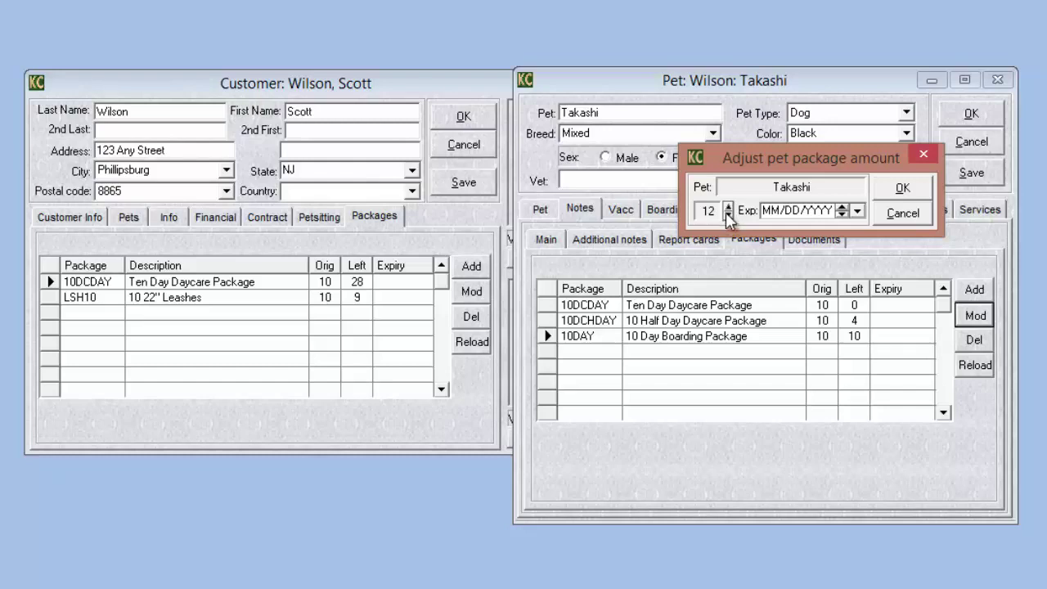
left_click(857, 213)
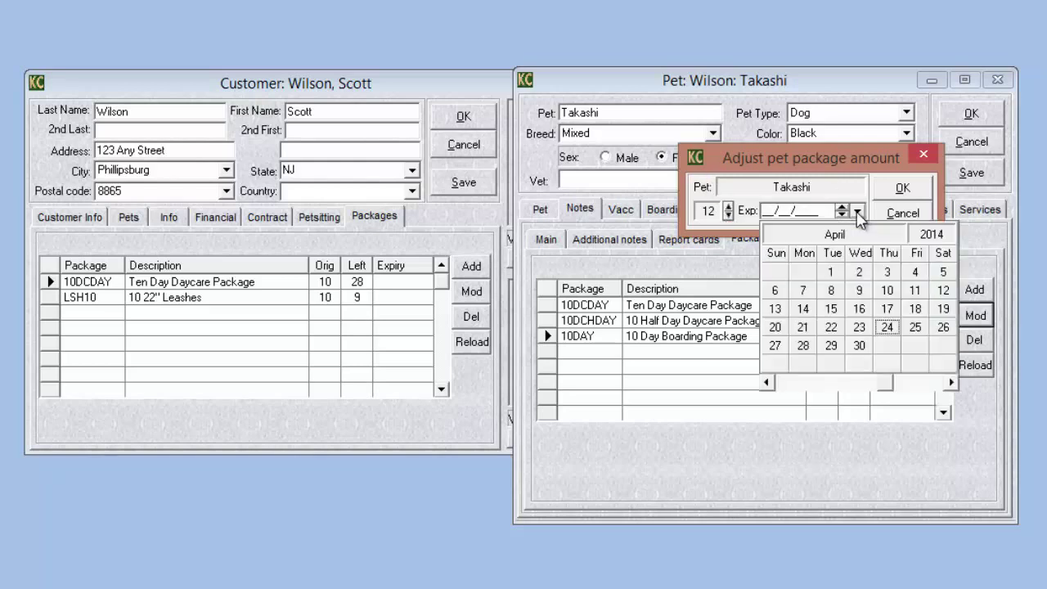
left_click(951, 383)
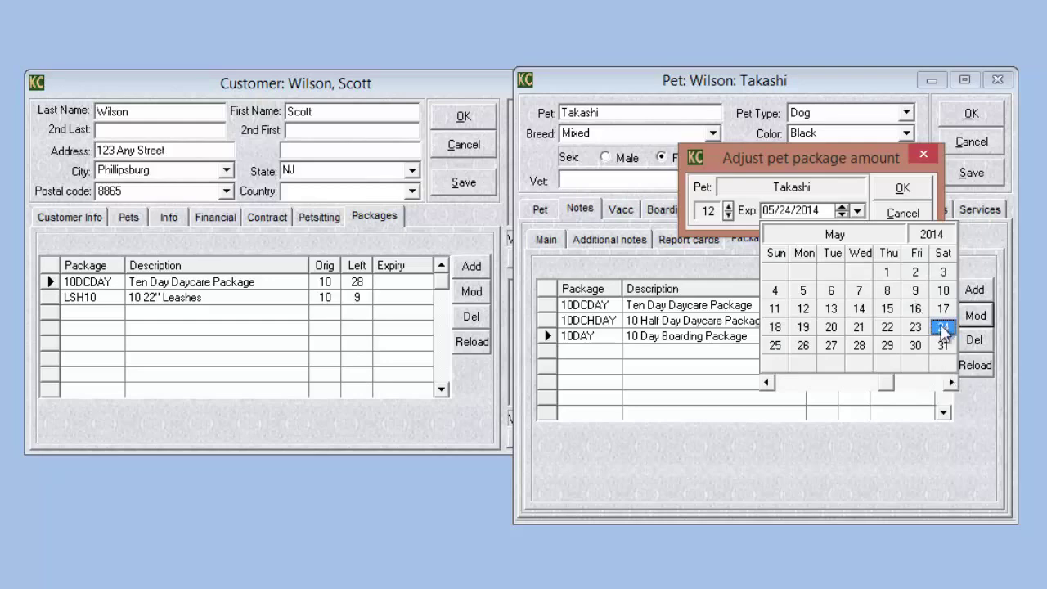
left_click(943, 345)
left_click(903, 187)
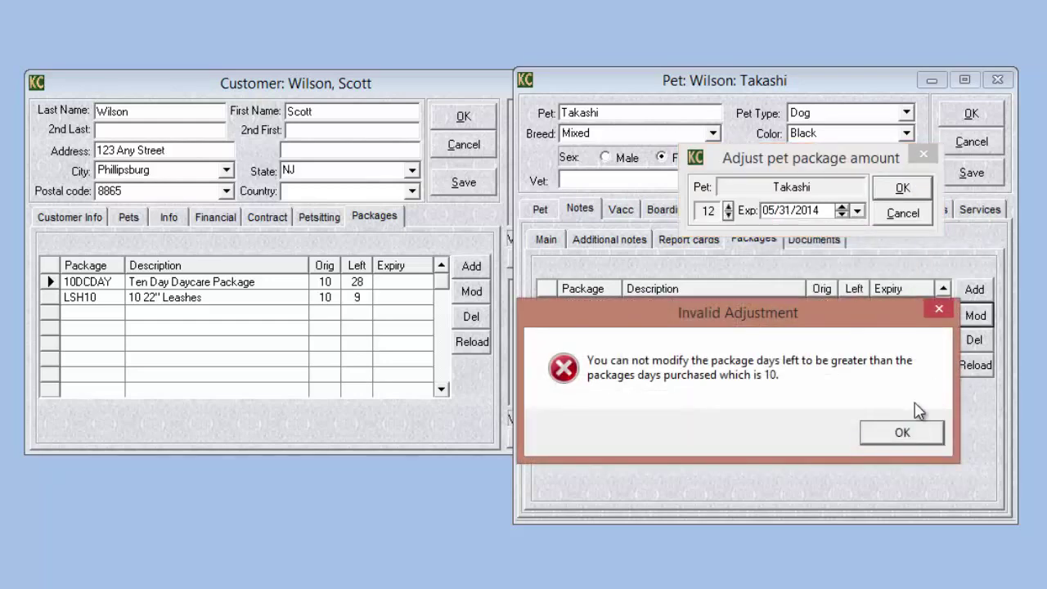
left_click(901, 434)
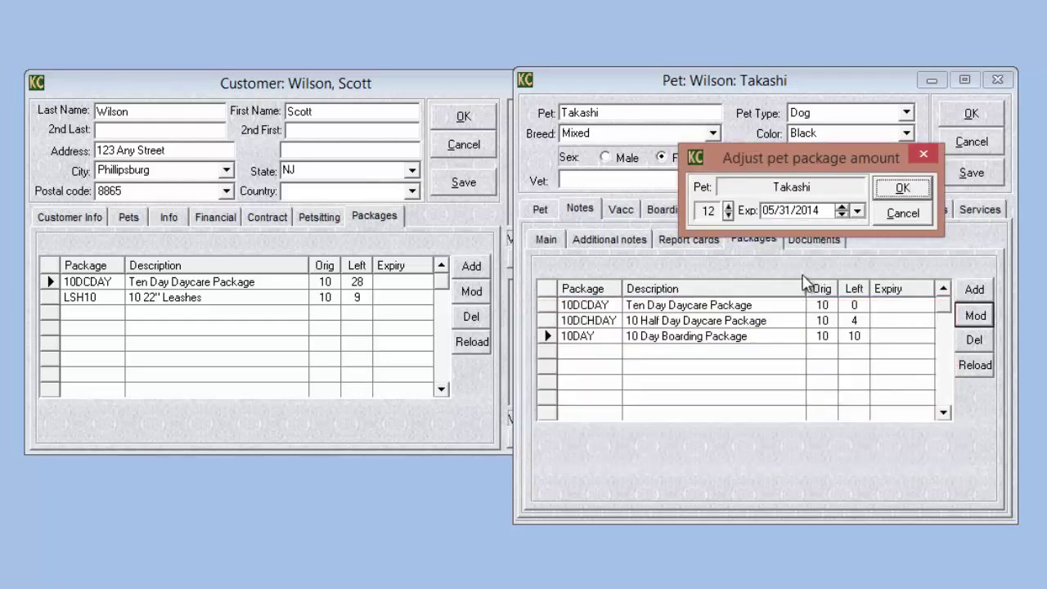
Step: Set the remaining days of Takashi's boarding package to 8 and save the adjustment
left_click(728, 214)
left_click(728, 214)
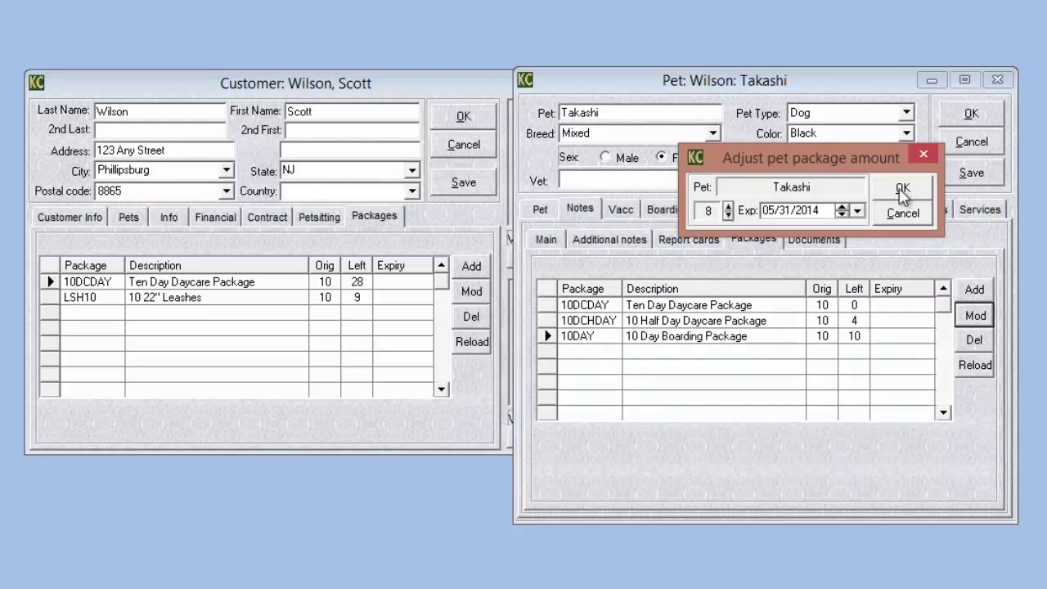
left_click(902, 188)
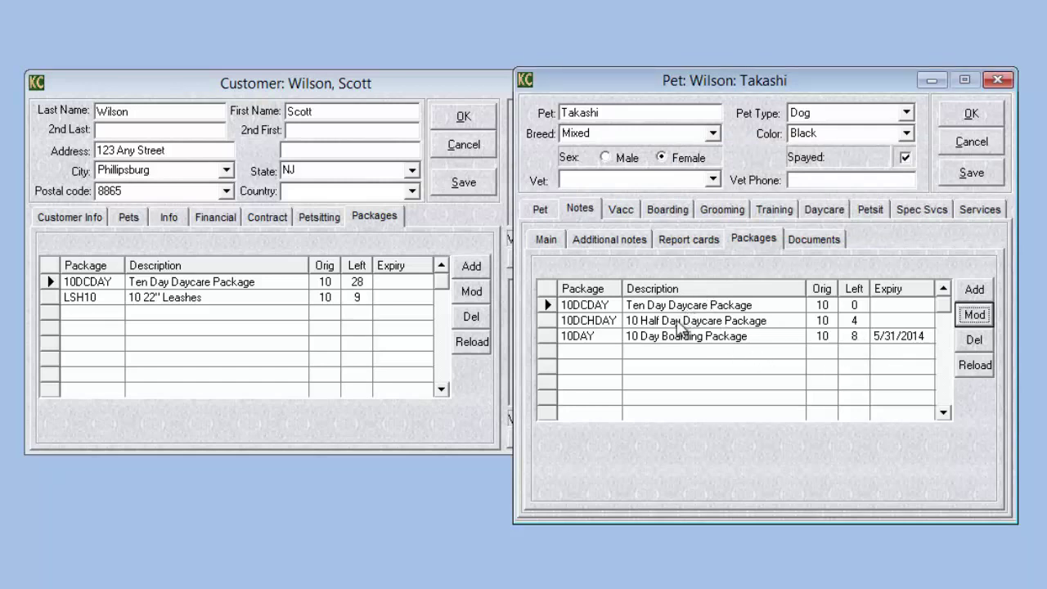
left_click(728, 306)
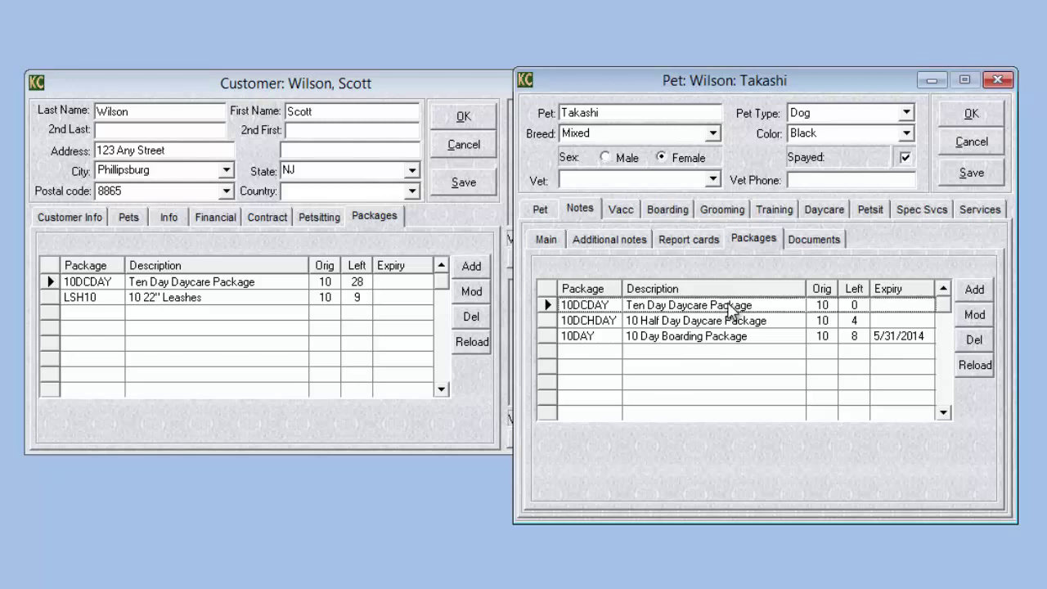
left_click(863, 308)
left_click(865, 304)
left_click(974, 292)
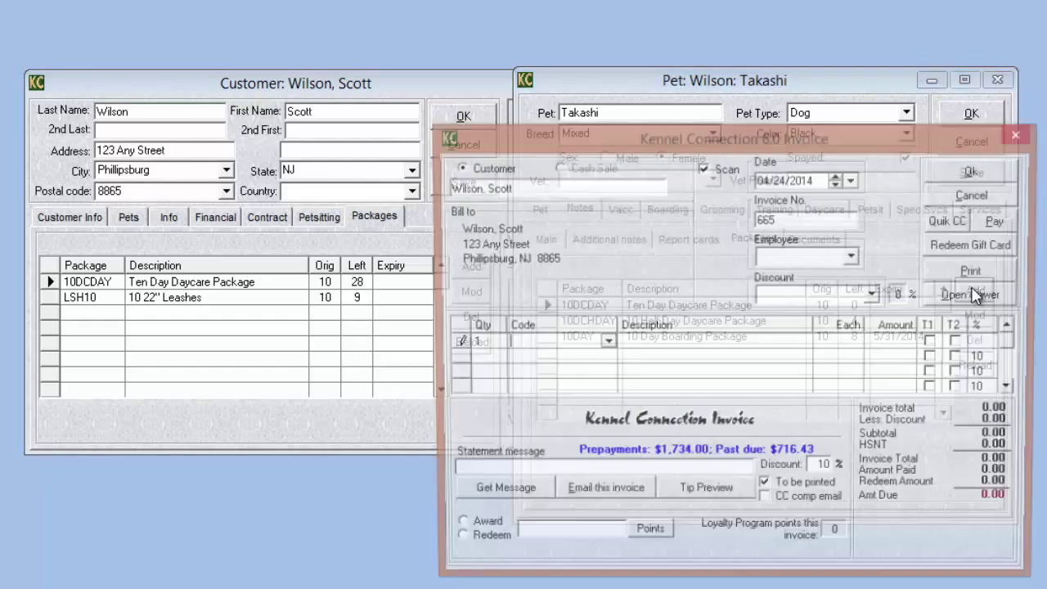
left_click(606, 343)
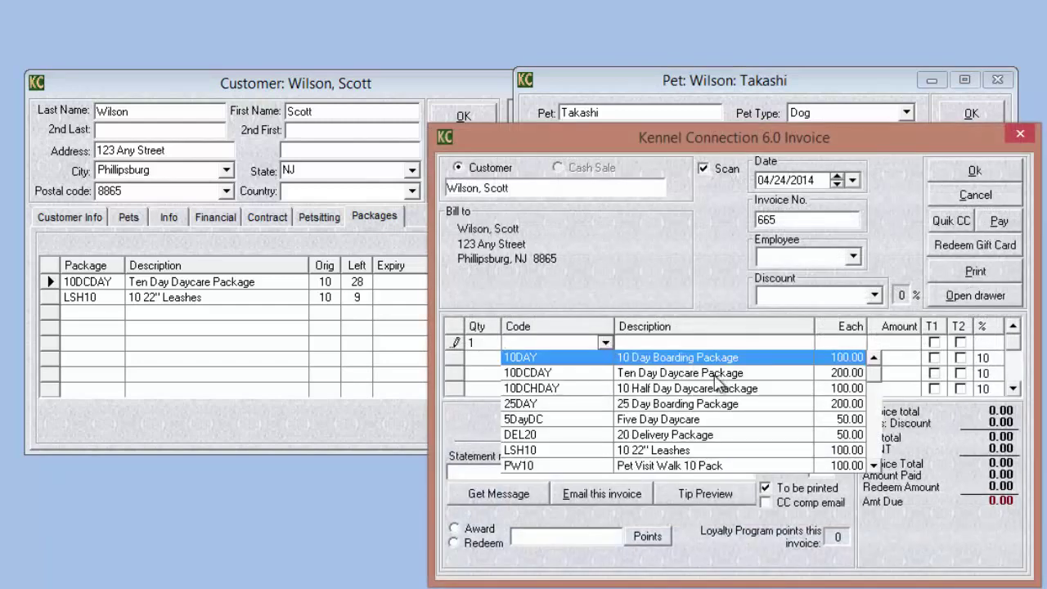
left_click(670, 374)
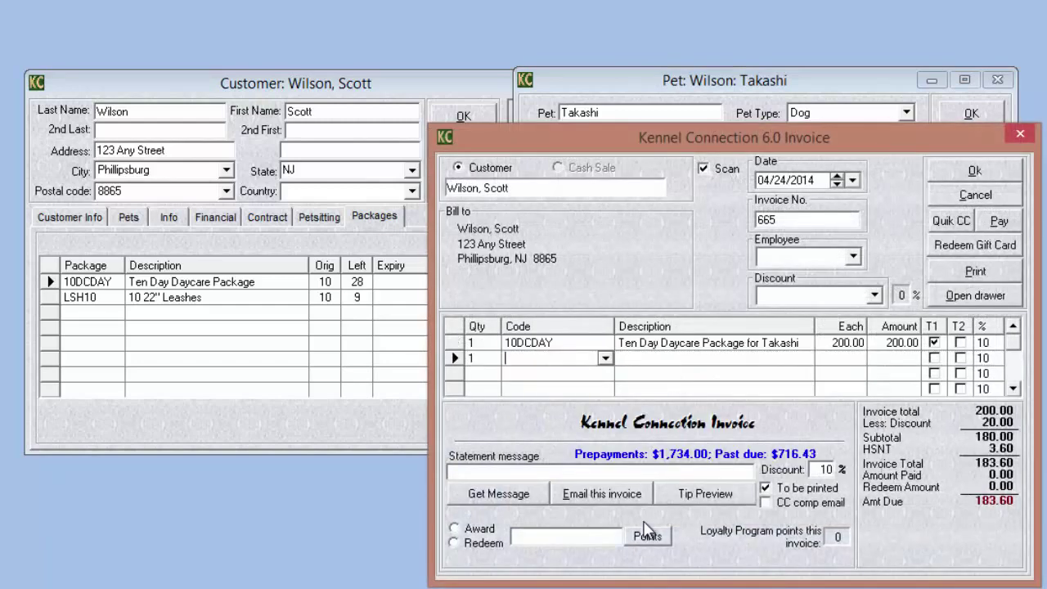
left_click(968, 203)
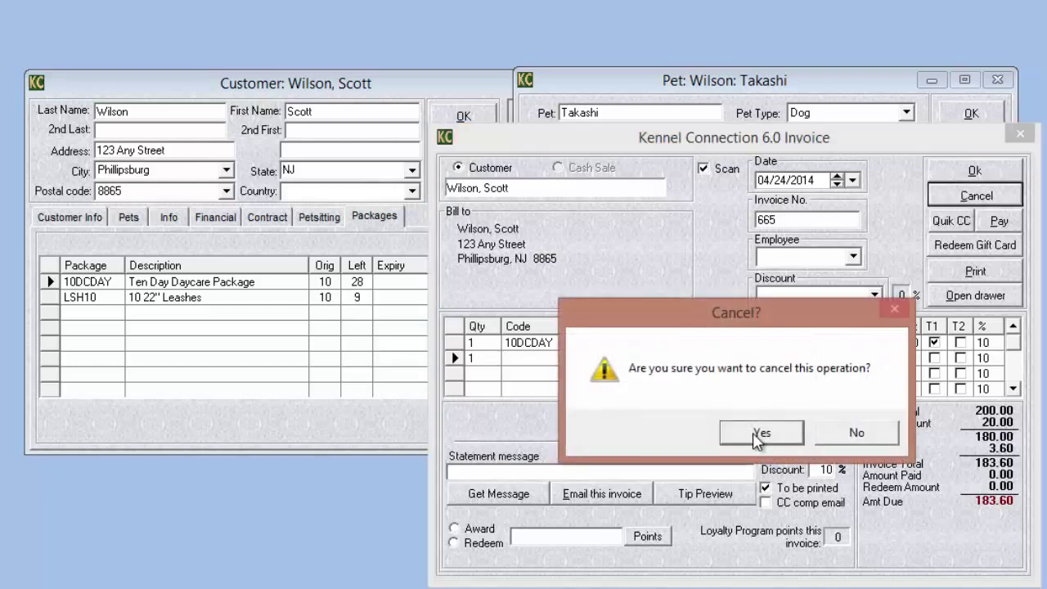
left_click(761, 432)
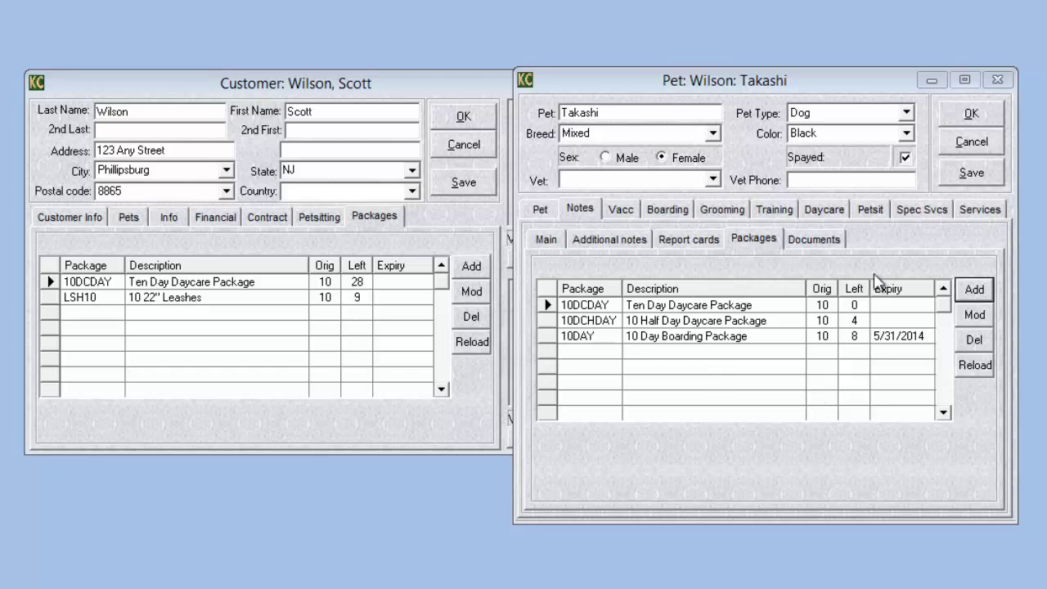
Step: Reload Takashi's 10 Half Day Daycare Package and save the resulting invoice
left_click(714, 308)
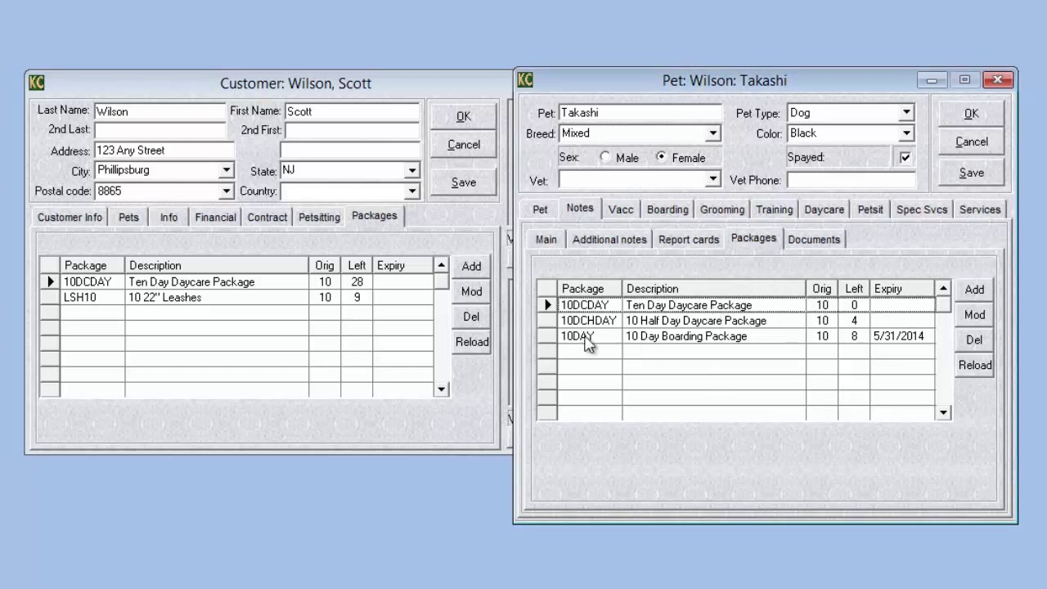
left_click(768, 308)
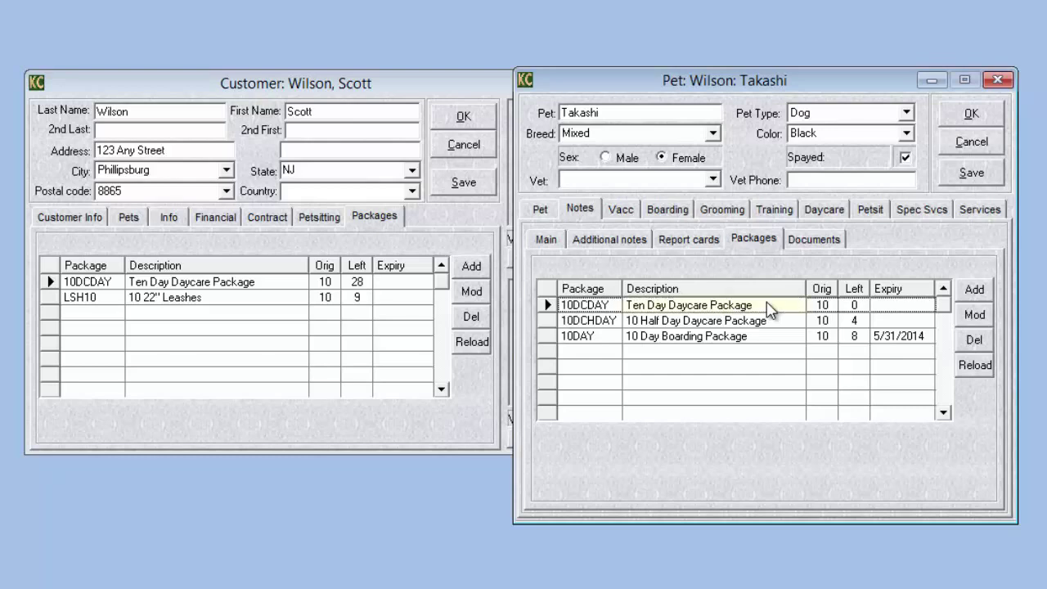
left_click(763, 324)
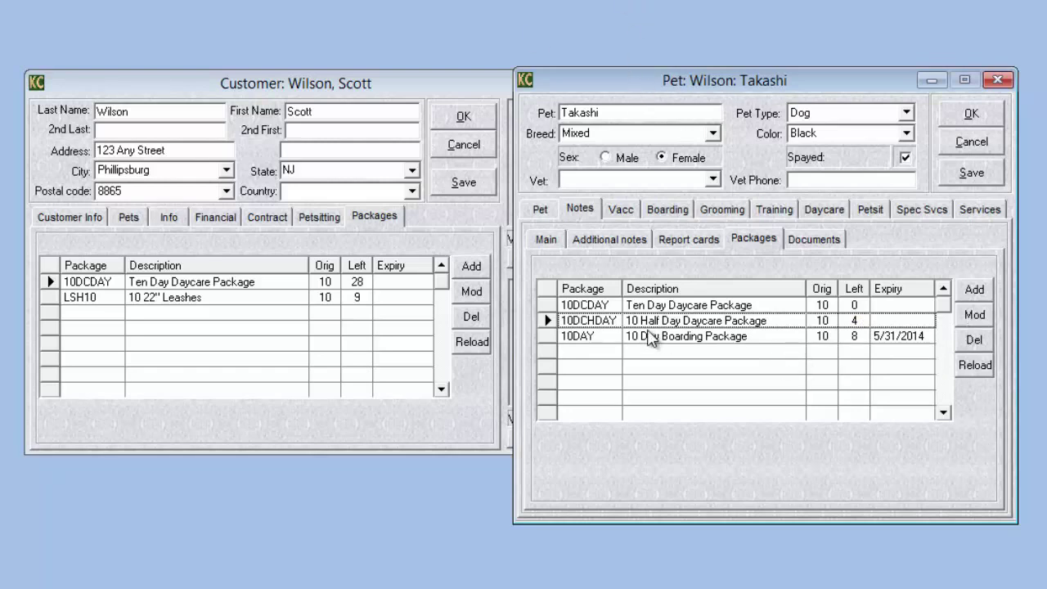
left_click(975, 367)
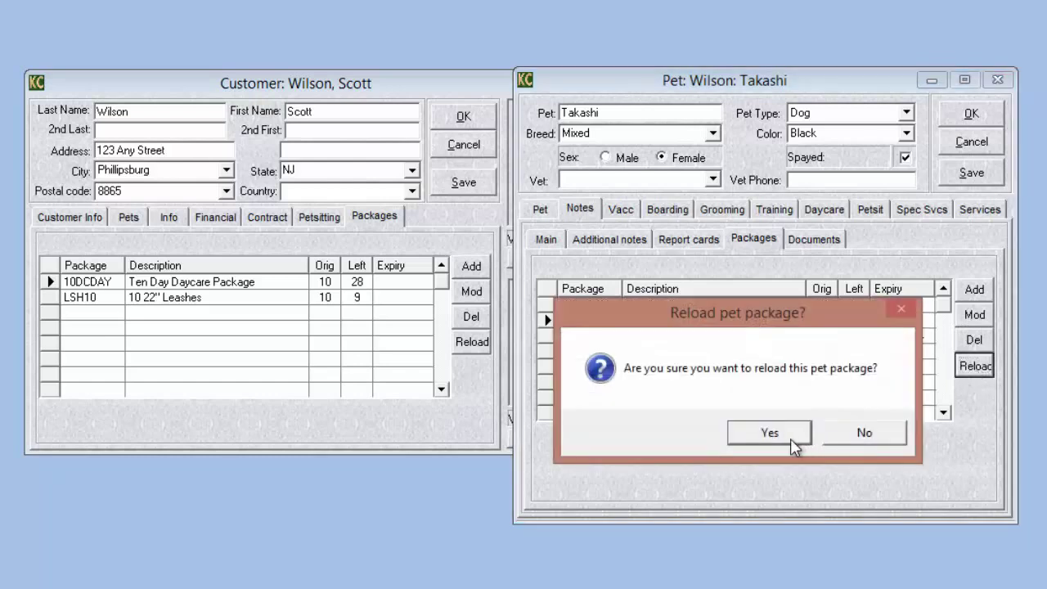
left_click(790, 434)
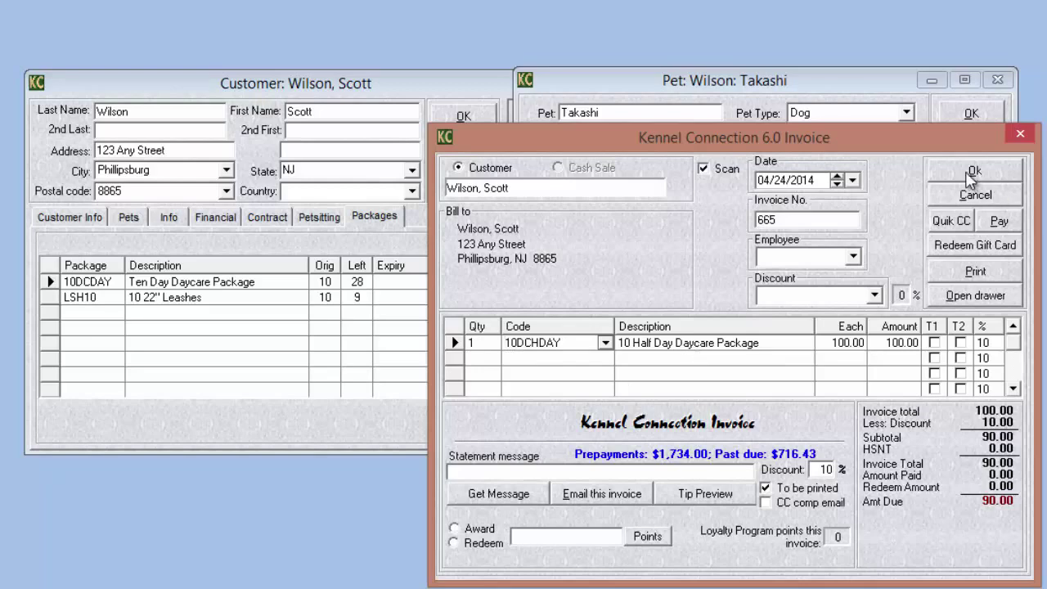
left_click(970, 173)
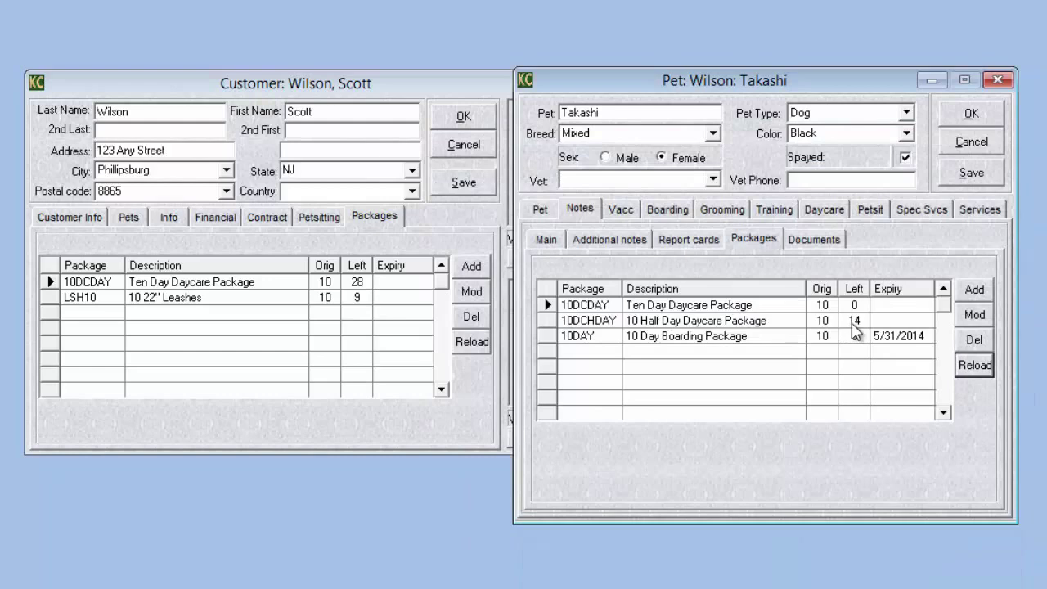
Step: Set the remaining days of Takashi's Ten Day Daycare Package to -6 and save the adjustment
left_click(785, 322)
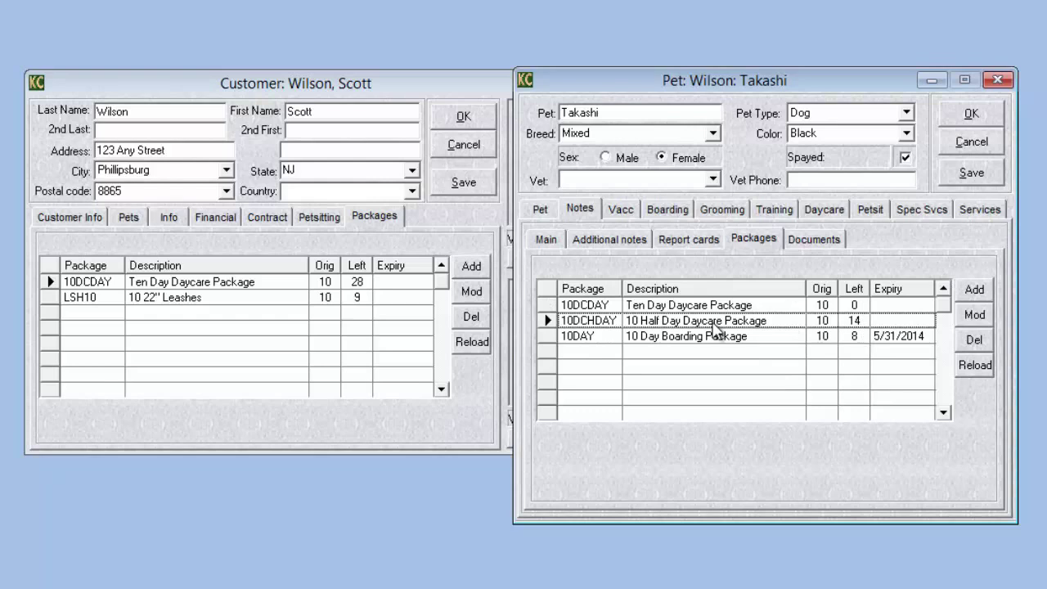
left_click(797, 306)
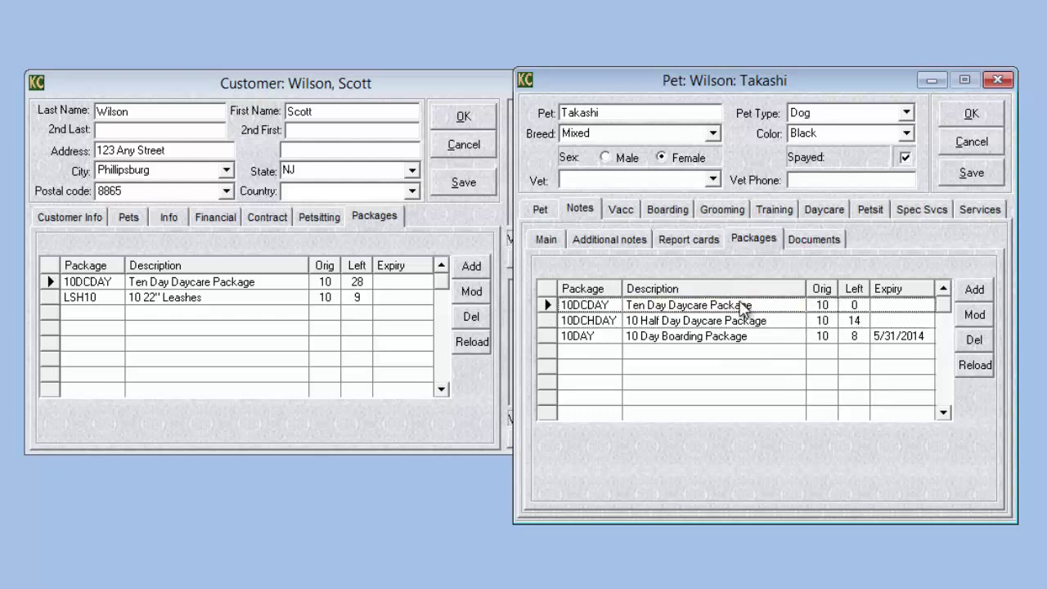
left_click(972, 315)
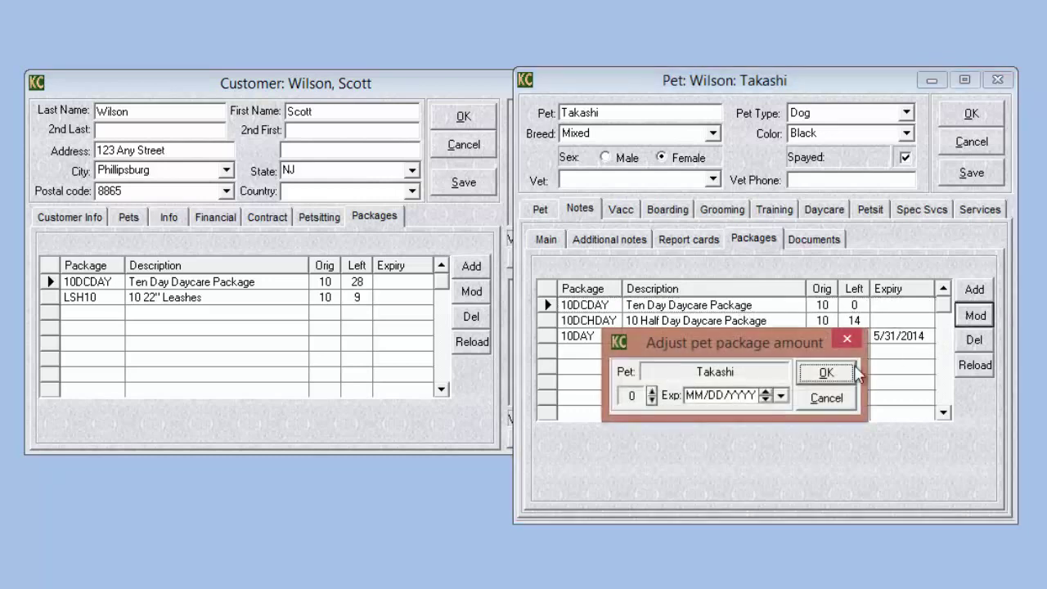
left_click(652, 400)
left_click(652, 400)
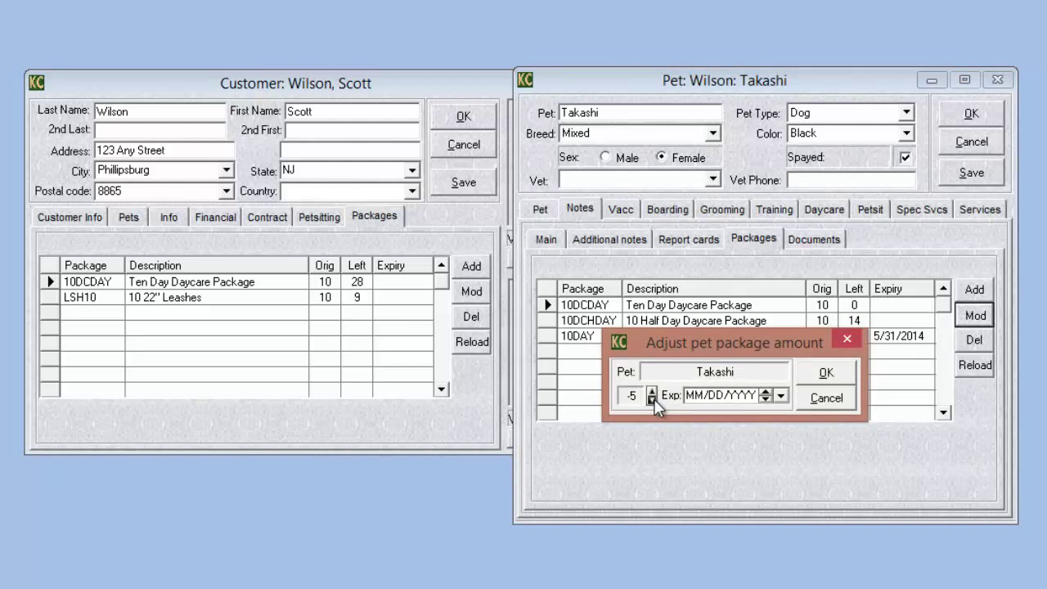
left_click(652, 400)
left_click(834, 376)
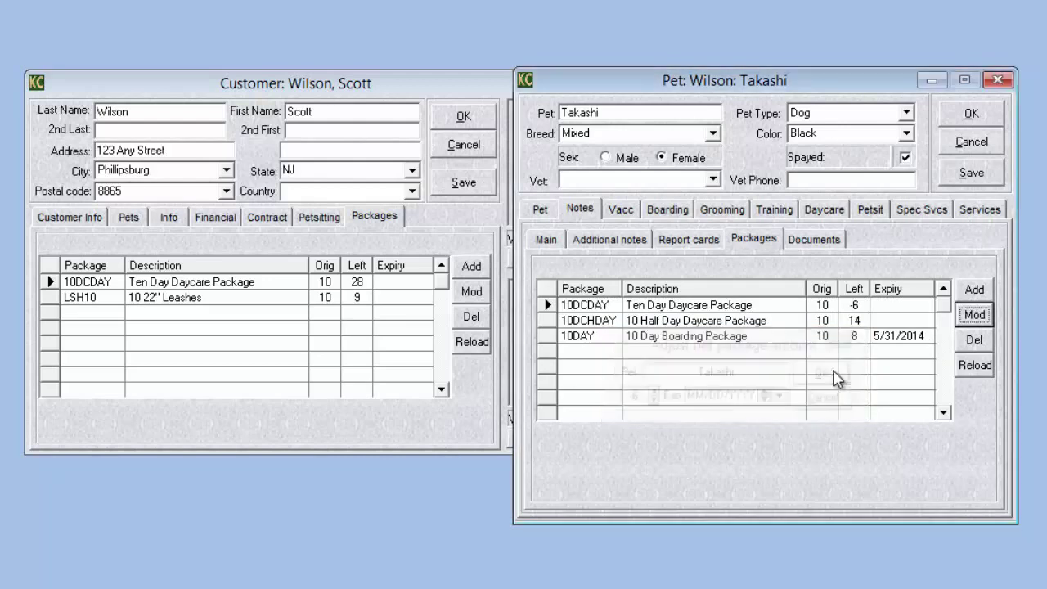
Step: Reload Takashi's Ten Day Daycare Package and save the resulting invoice
left_click(719, 307)
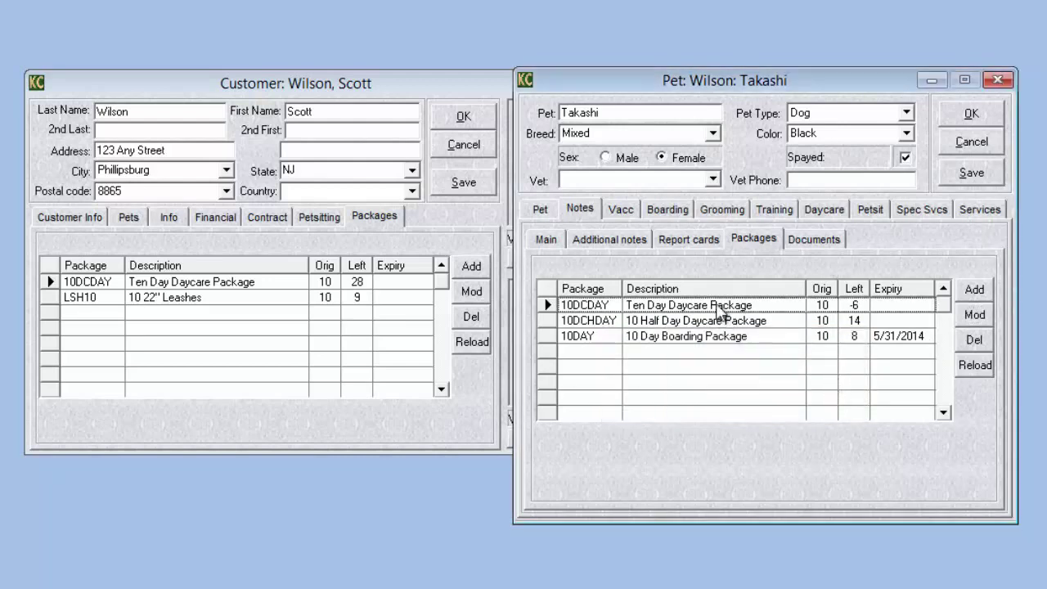
left_click(987, 376)
left_click(784, 434)
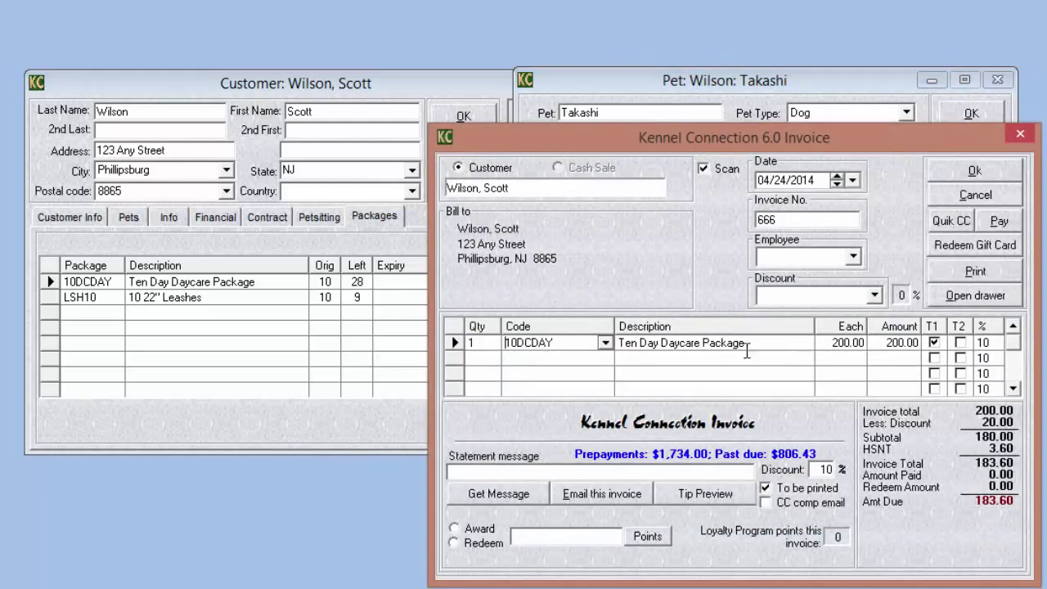
left_click(966, 171)
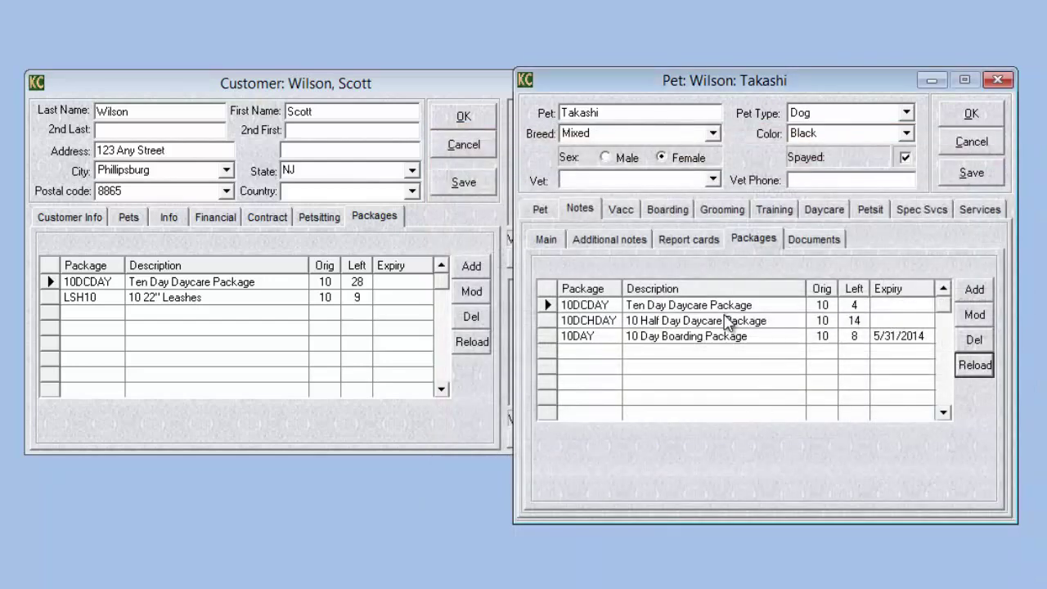
left_click(718, 320)
left_click(720, 306)
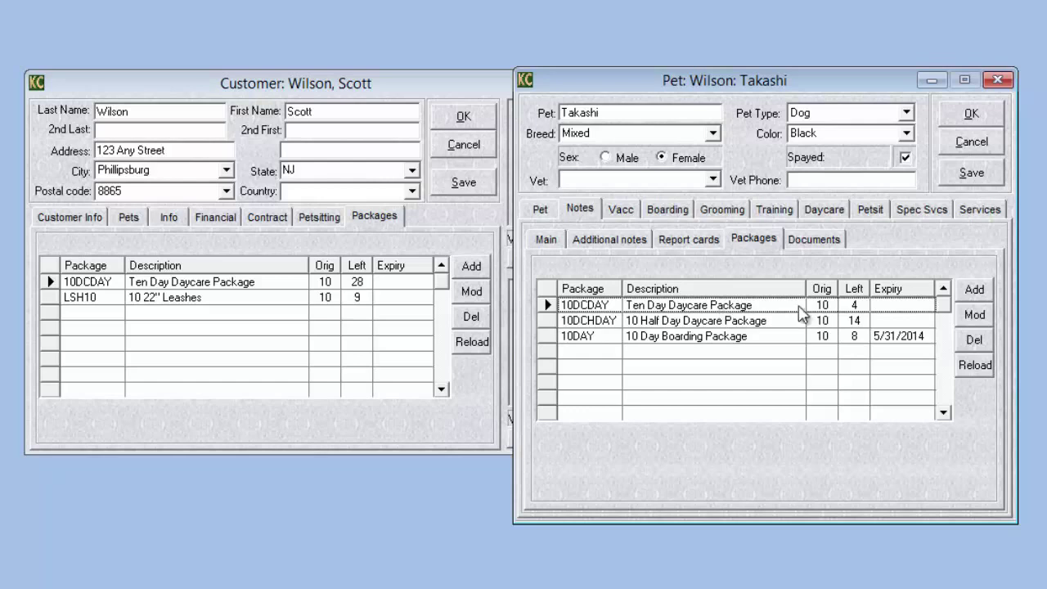
left_click(854, 309)
left_click(772, 351)
left_click(778, 337)
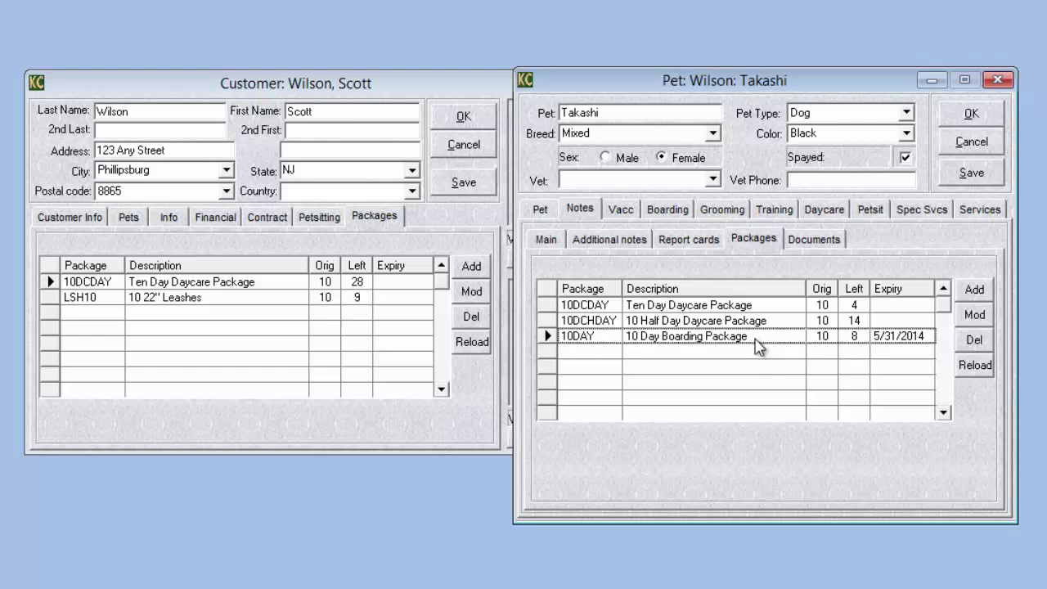
left_click(755, 338)
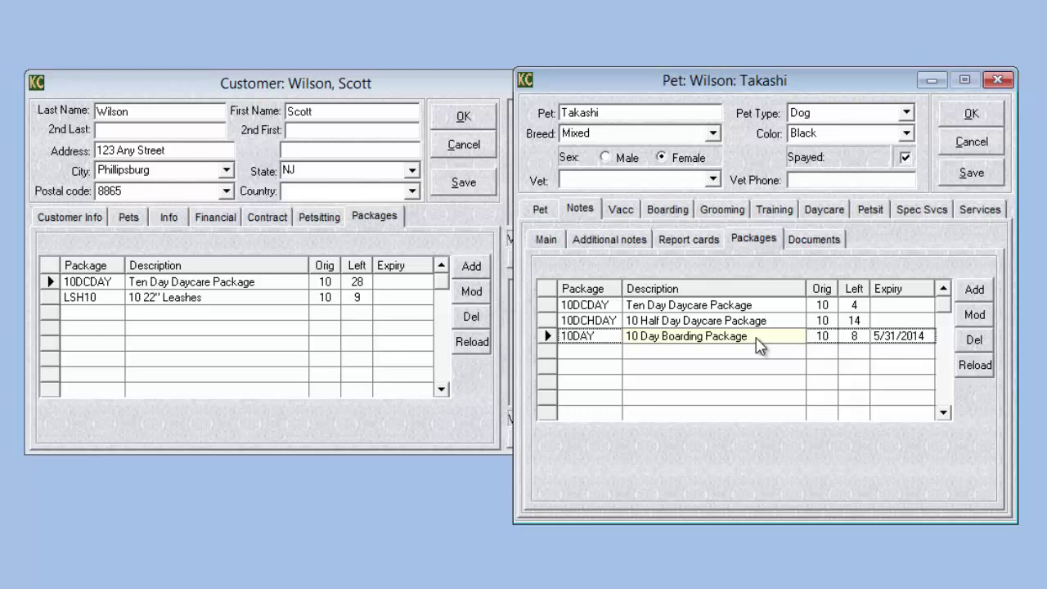
left_click(748, 346)
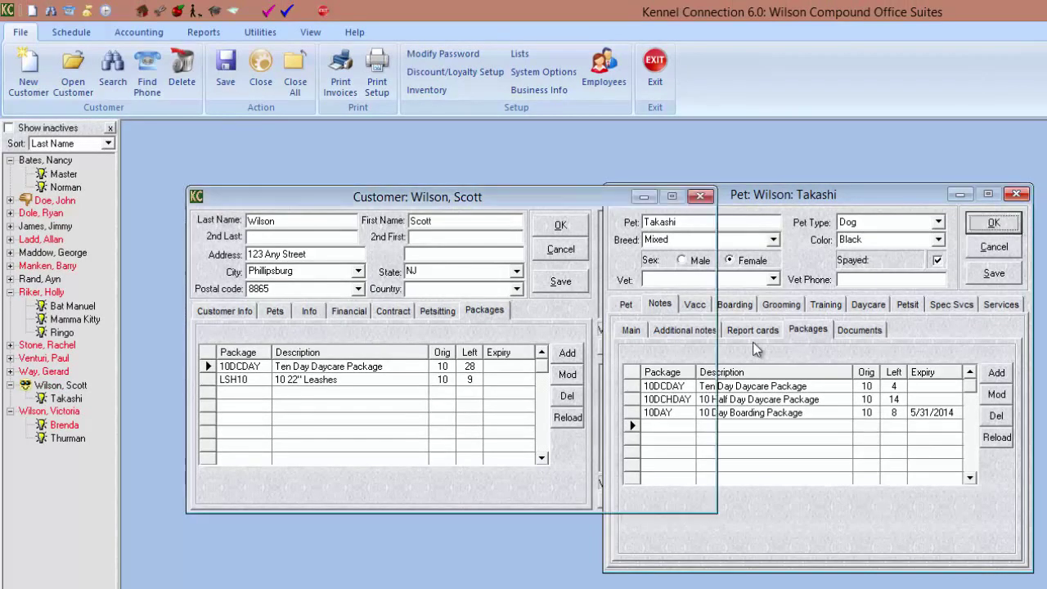
Step: Close the pet and customer records, and open the daycare and boarding schedules for April 24, 2014
left_click(1006, 230)
left_click(559, 226)
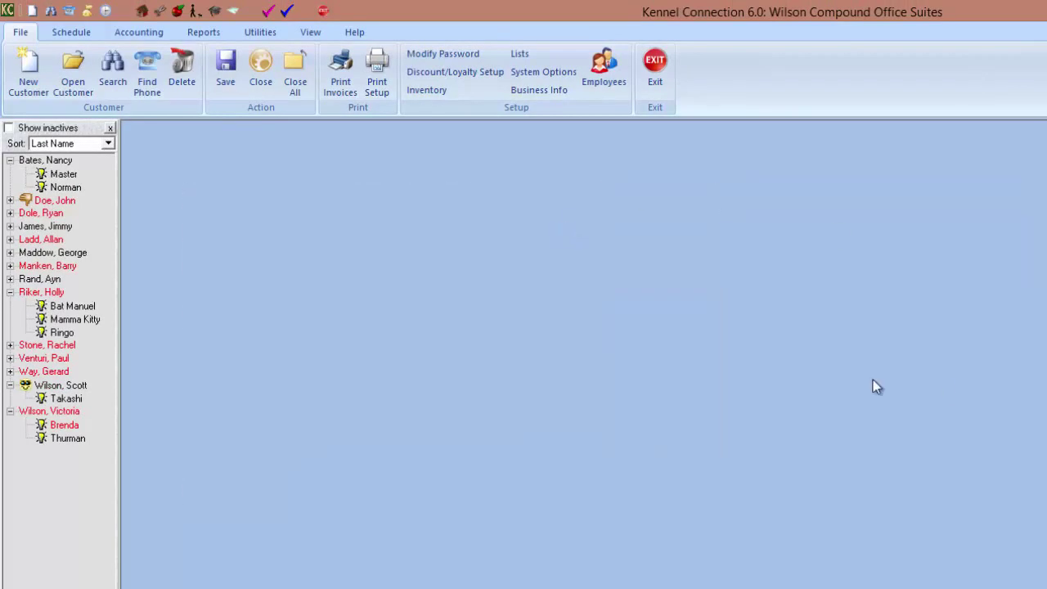
left_click(177, 12)
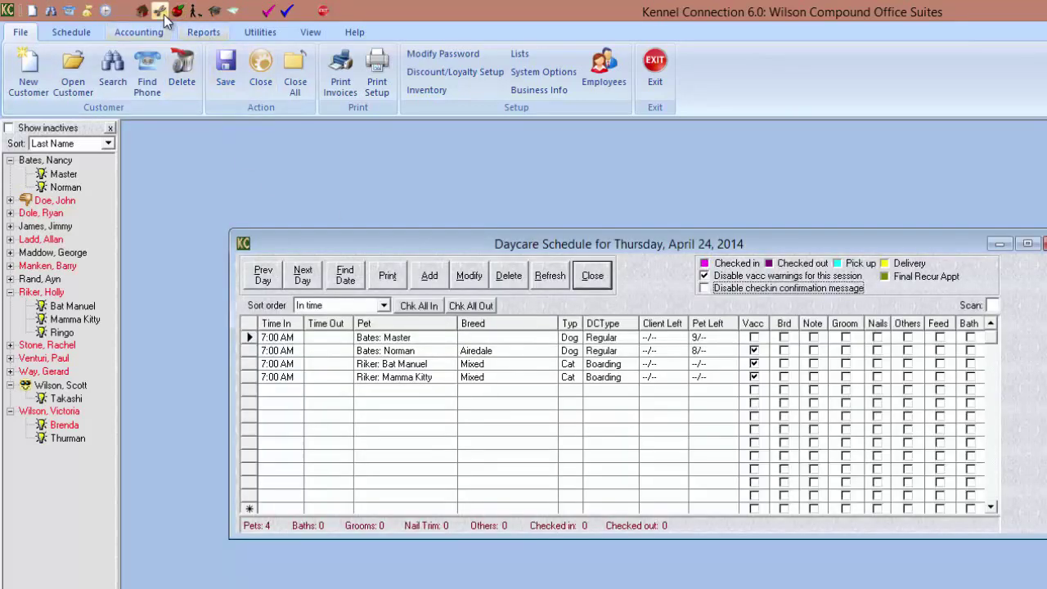
left_click(139, 12)
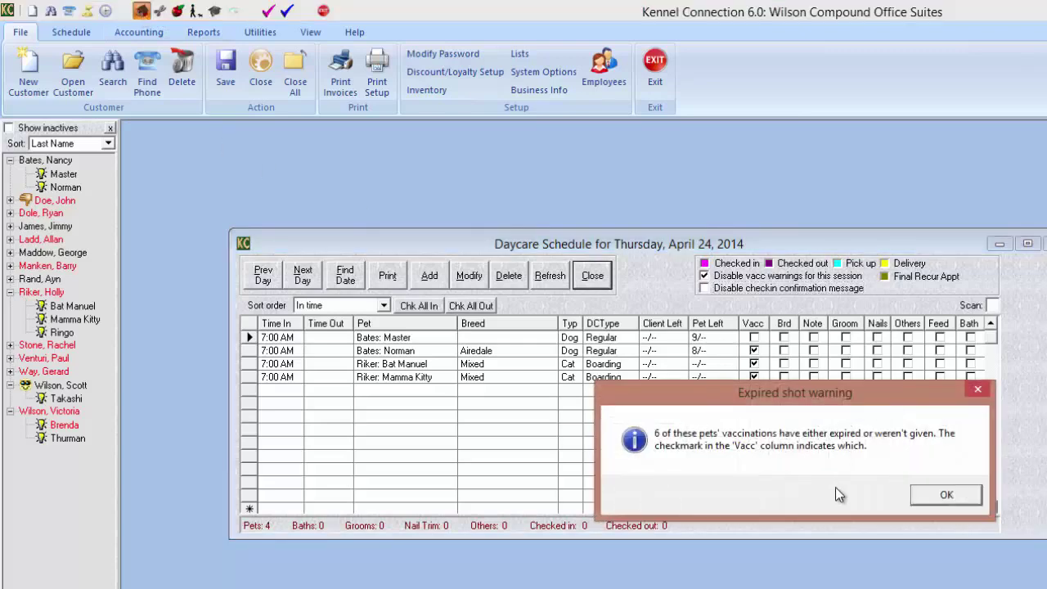
left_click(945, 496)
left_click_drag(760, 244, 638, 145)
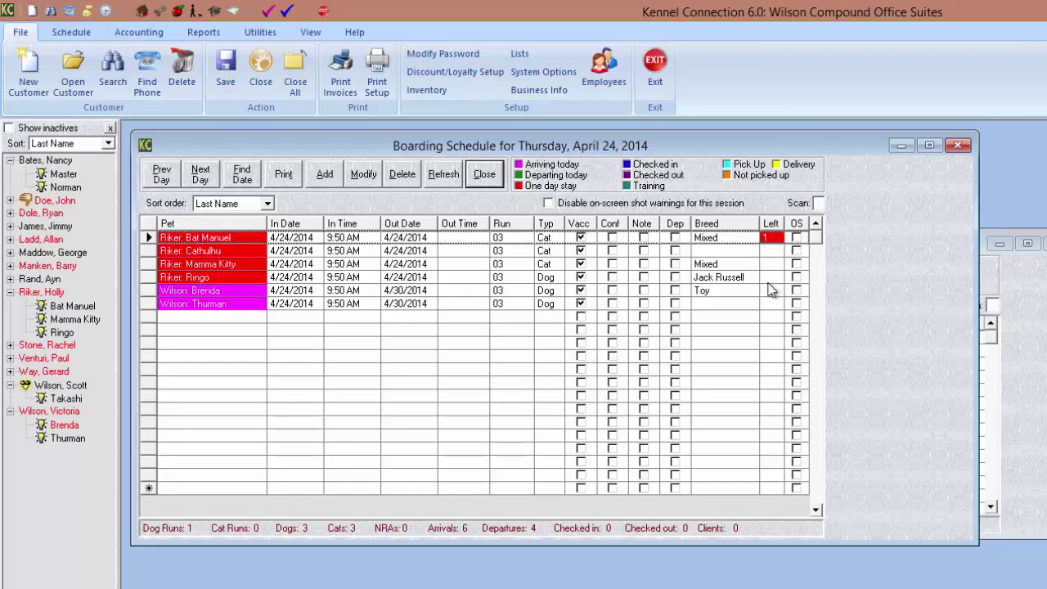
Step: Examine the remaining package days listed for each pet on the boarding schedule and on the daycare schedule
left_click(767, 252)
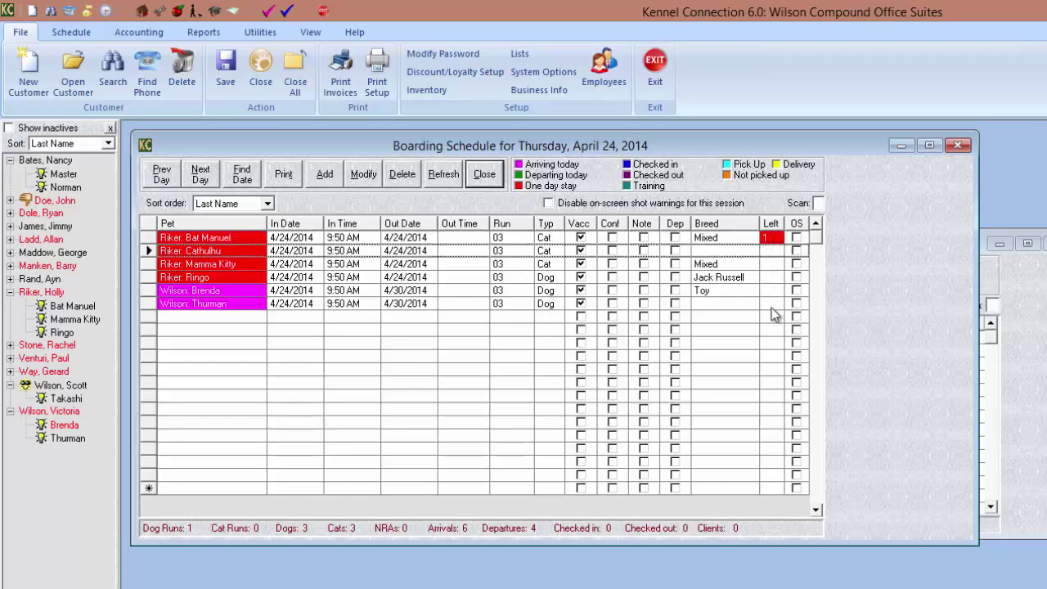
left_click(690, 239)
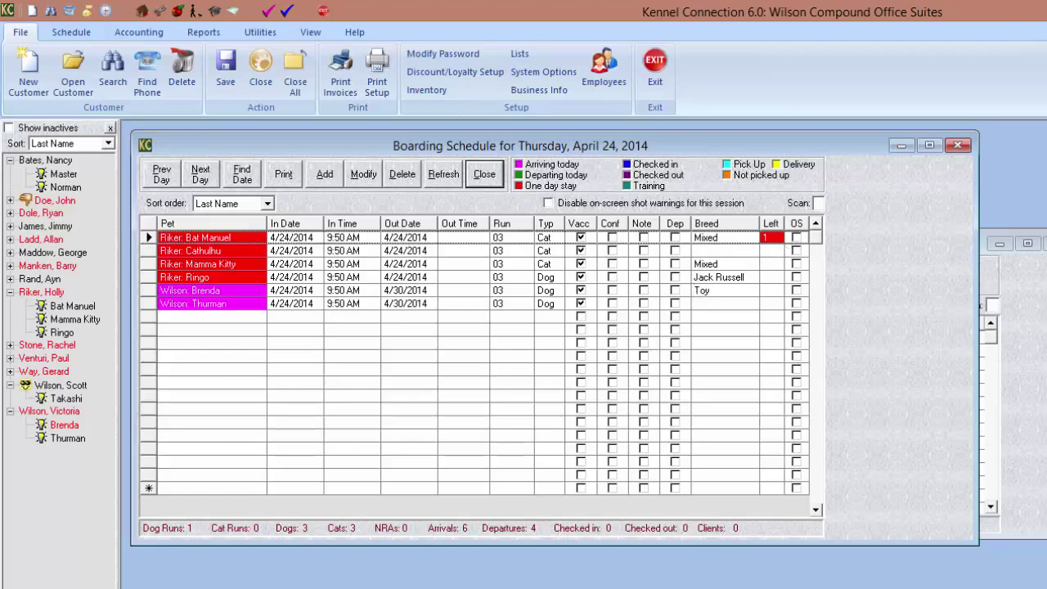
left_click(1039, 368)
left_click_drag(803, 239, 758, 181)
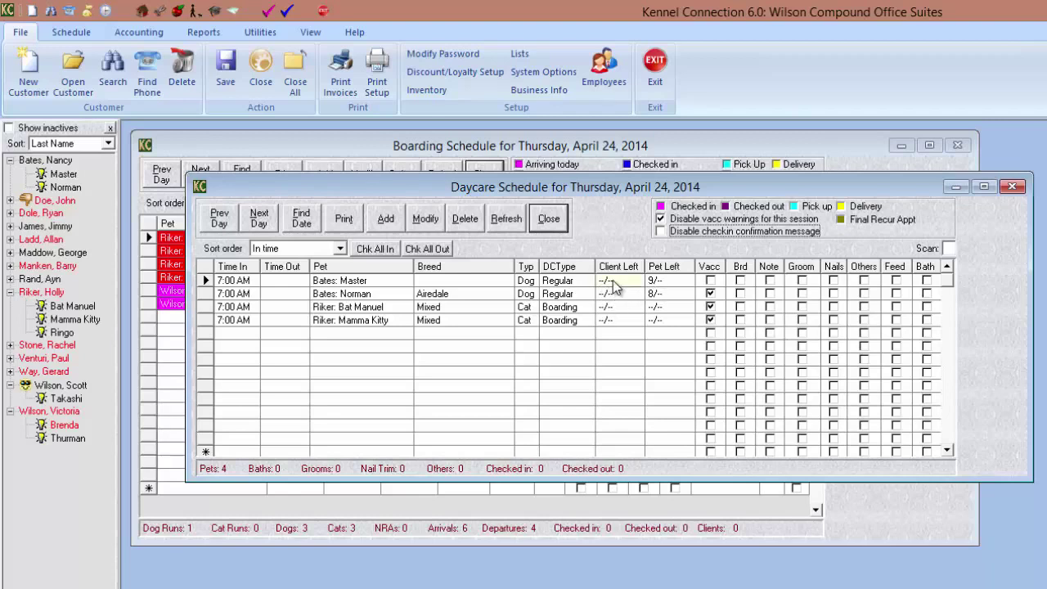
Step: Open Norman's appointment from the daycare schedule, acknowledging the shot expiration warning
left_click(340, 297)
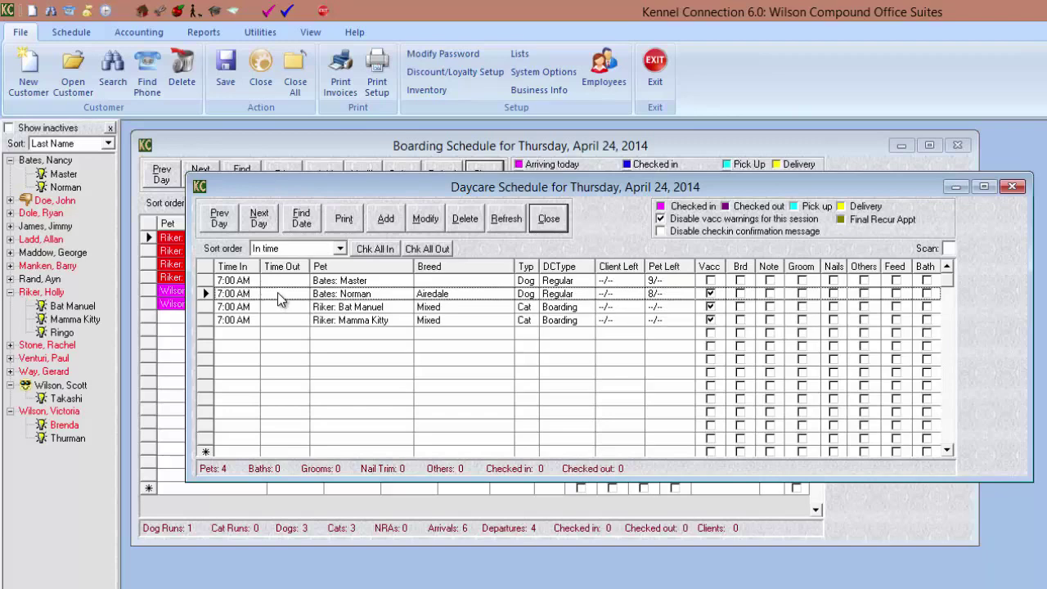
double_click(357, 299)
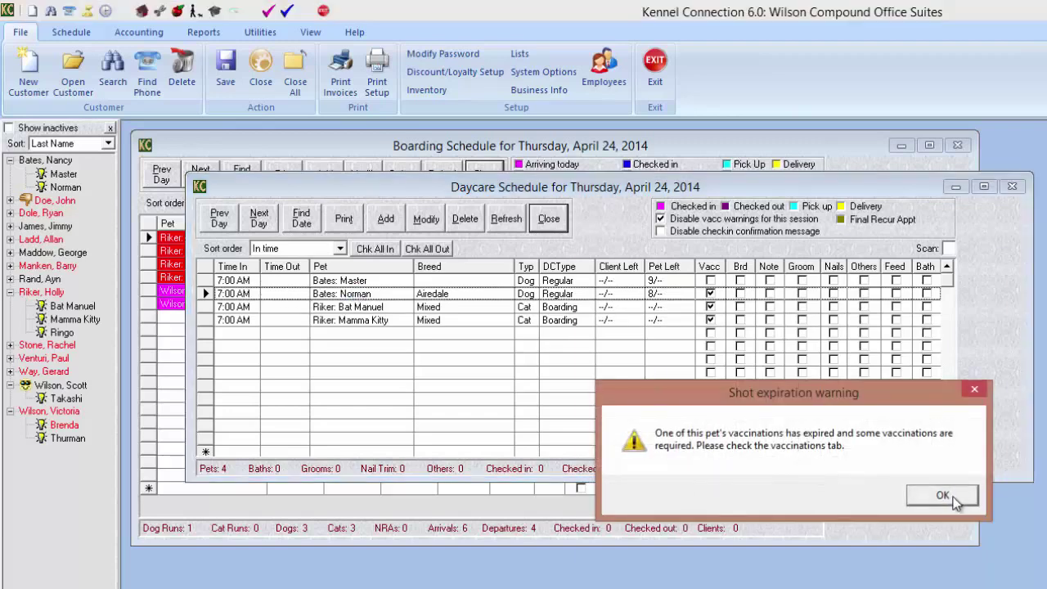
left_click(939, 496)
left_click_drag(724, 273, 429, 184)
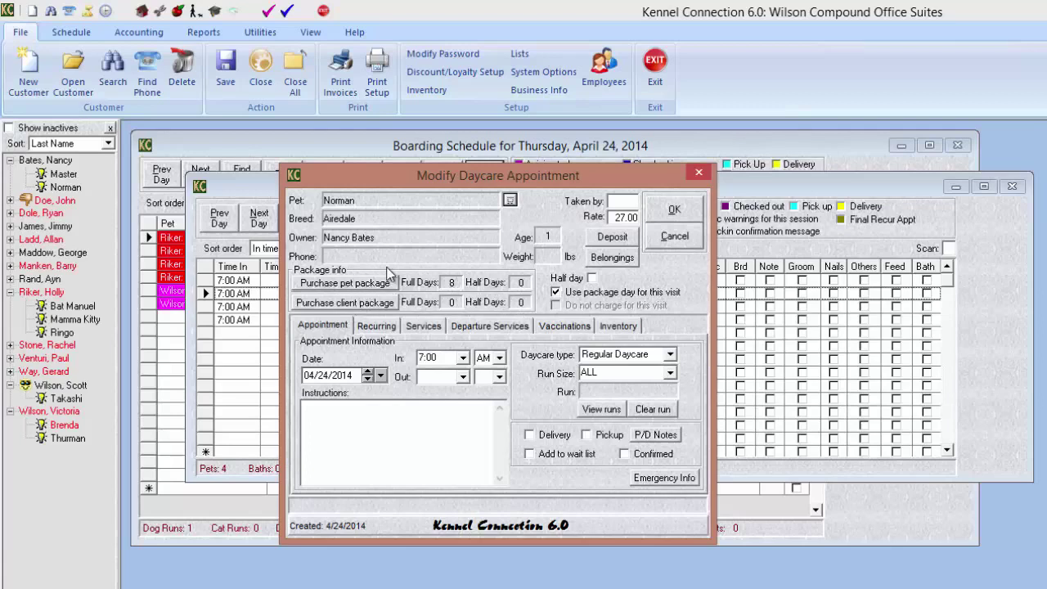
Step: Purchase a Ten Day Daycare Package (10DCDAY) for Norman from the appointment and save its invoice
left_click(340, 289)
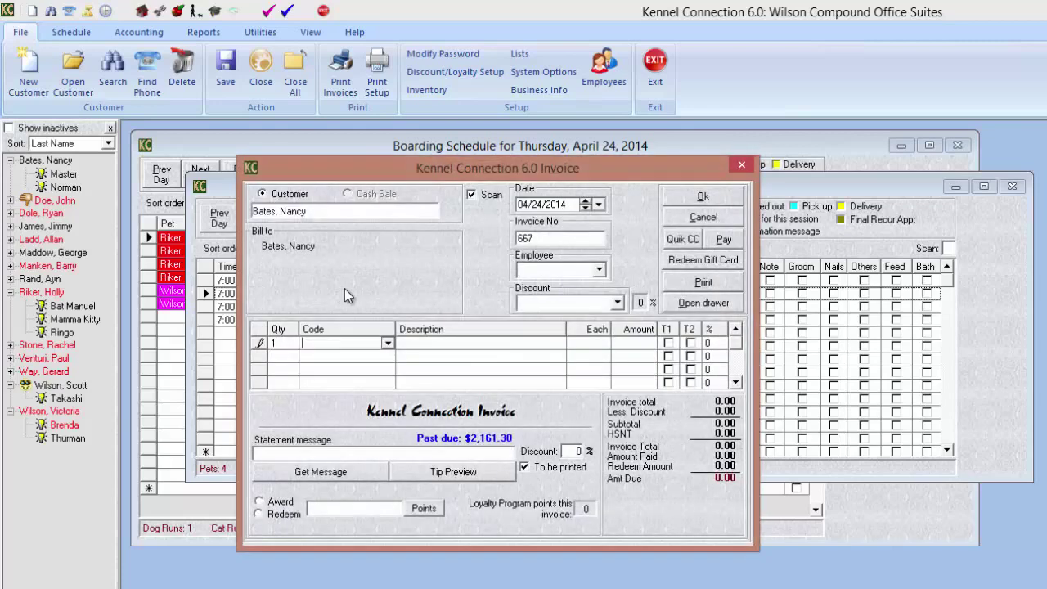
left_click(387, 343)
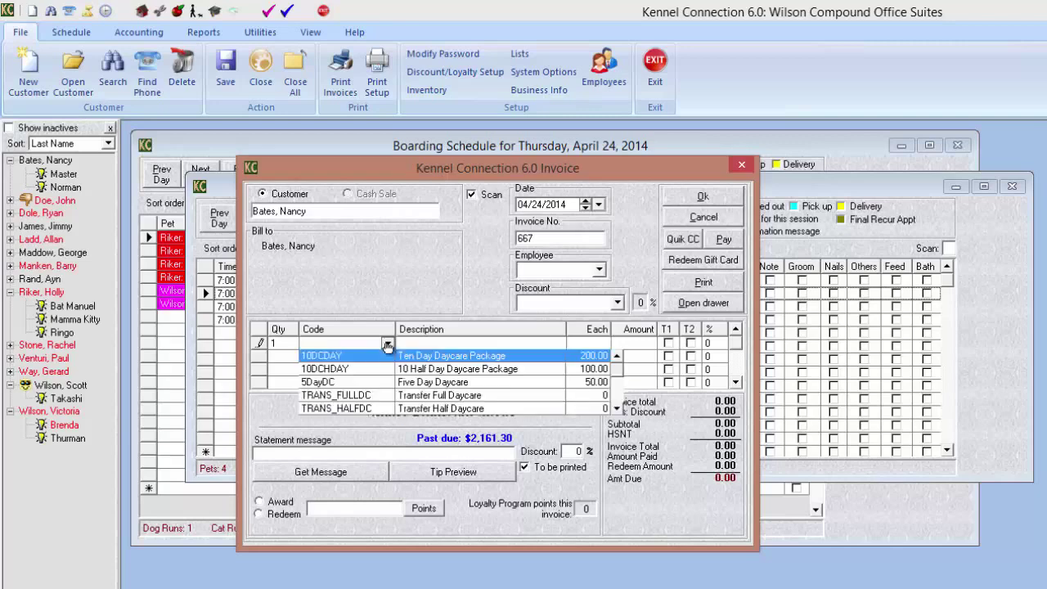
left_click(442, 358)
left_click(701, 197)
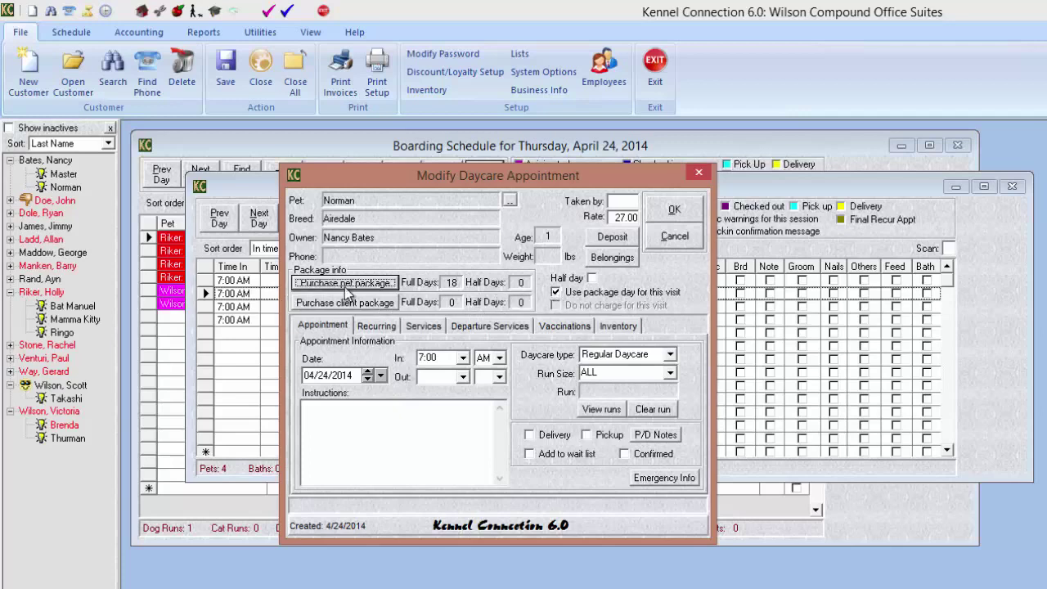
Step: Try marking Norman's visit as not charged instead of using a package day, and restore the package day option
left_click(556, 293)
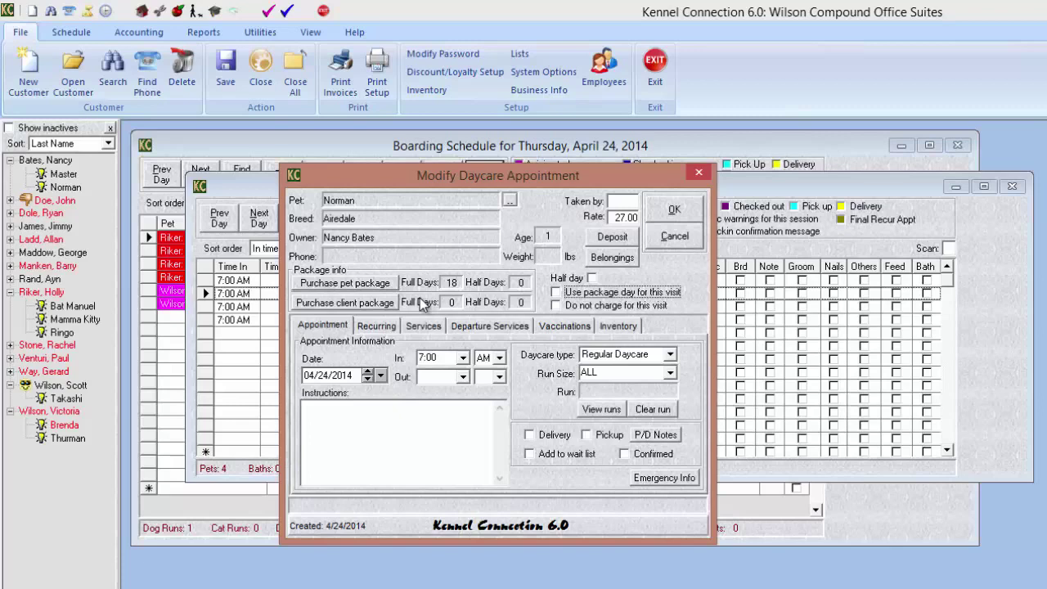
left_click(557, 306)
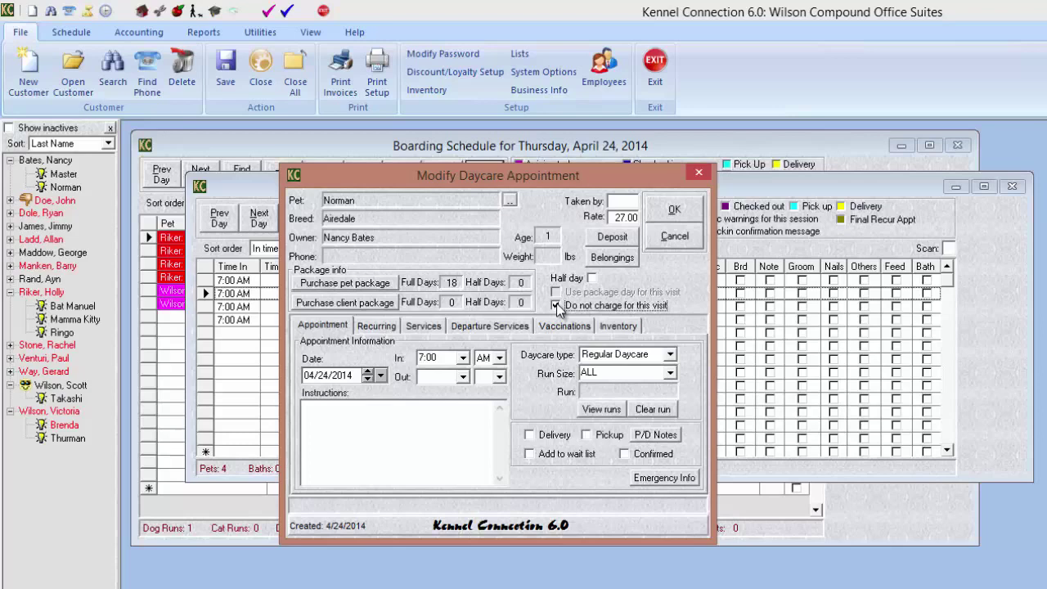
left_click(556, 306)
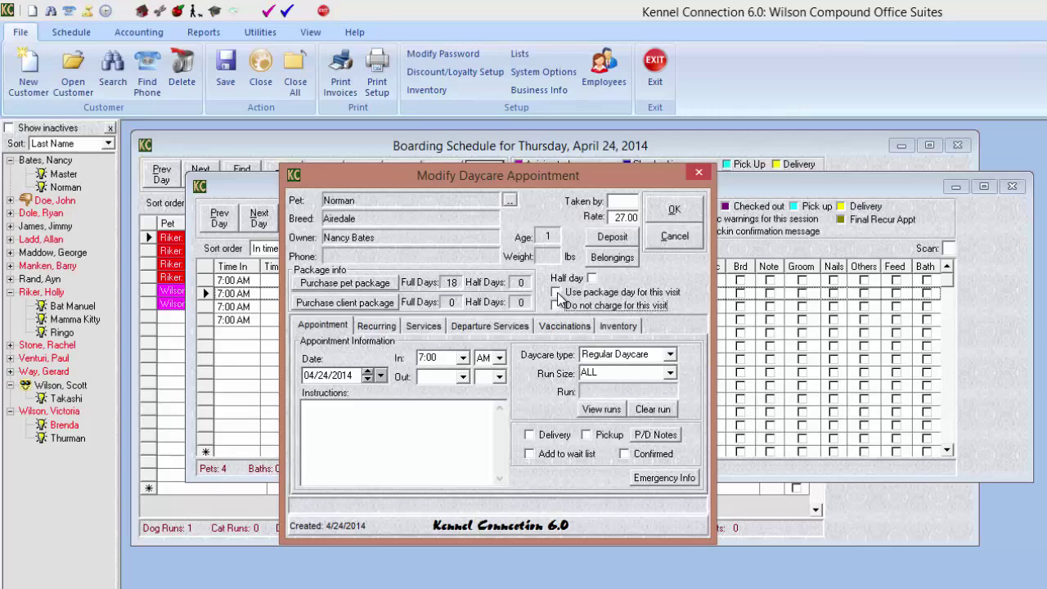
left_click(556, 292)
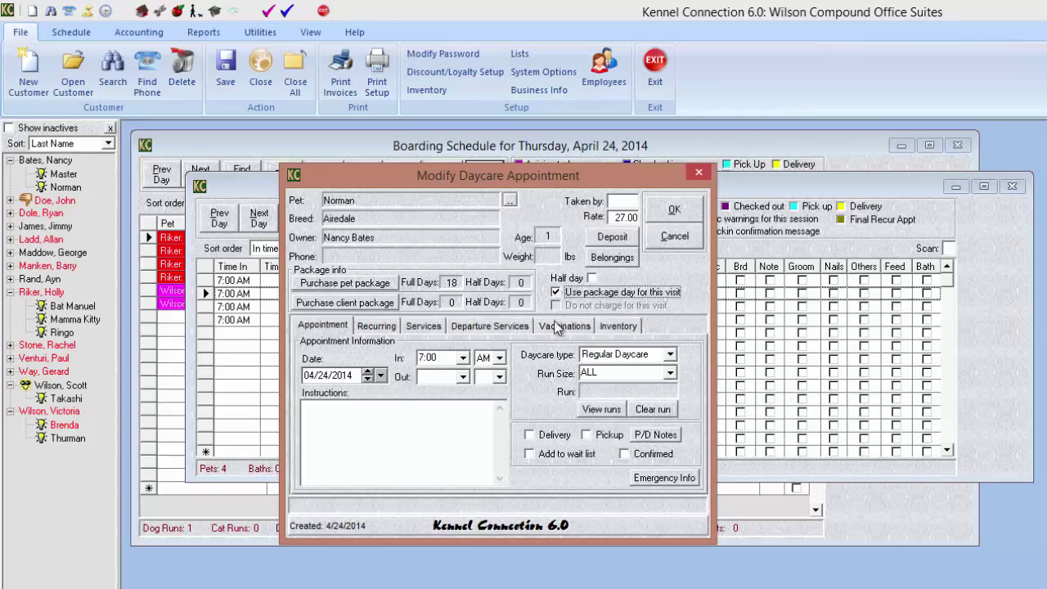
Step: Save Norman's daycare appointment, confirming the booking despite the expiring vaccination
left_click(674, 212)
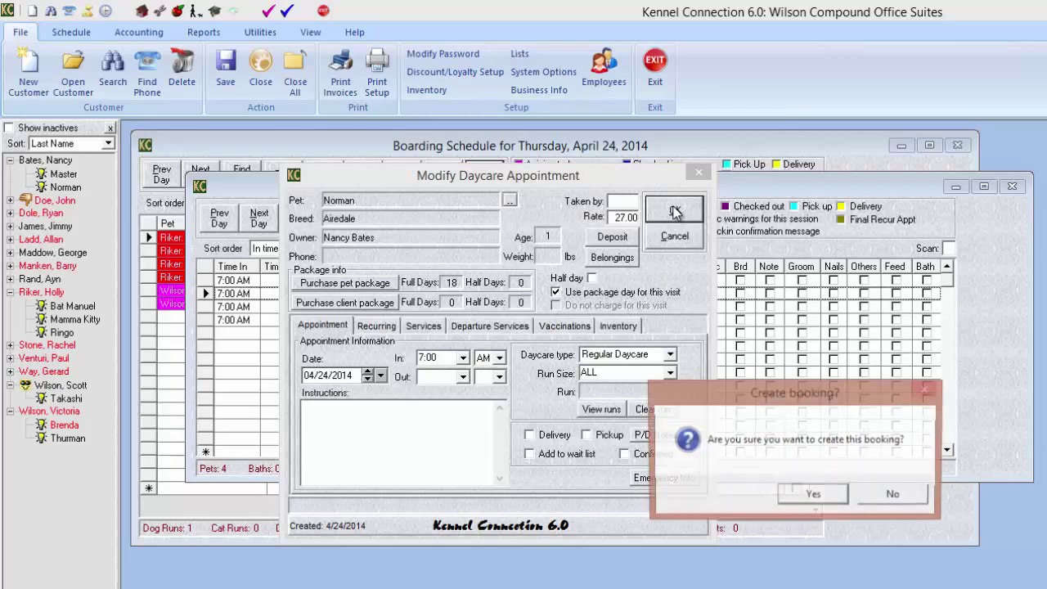
left_click(828, 495)
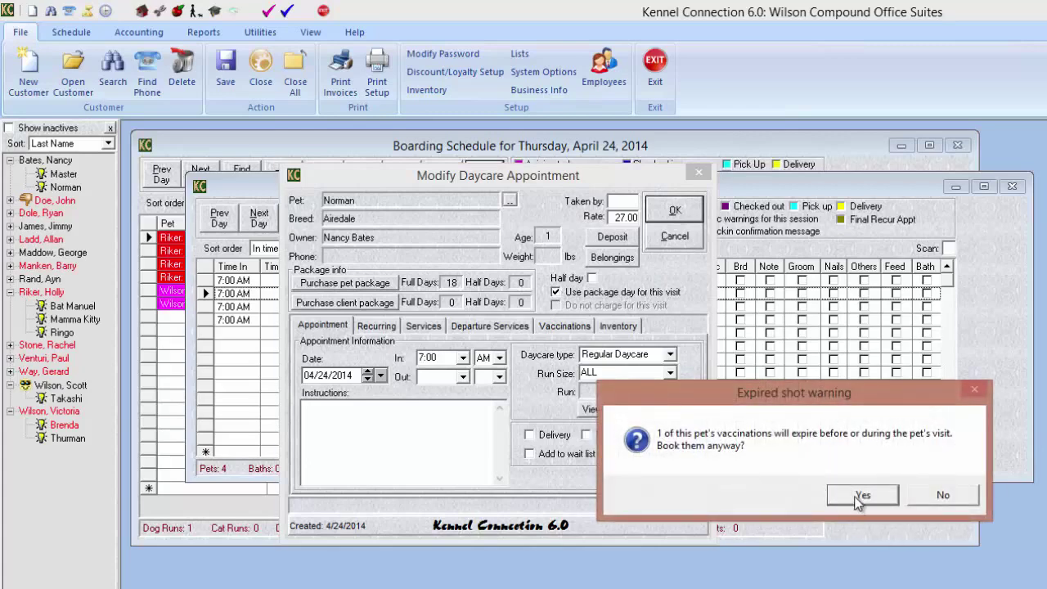
left_click(859, 496)
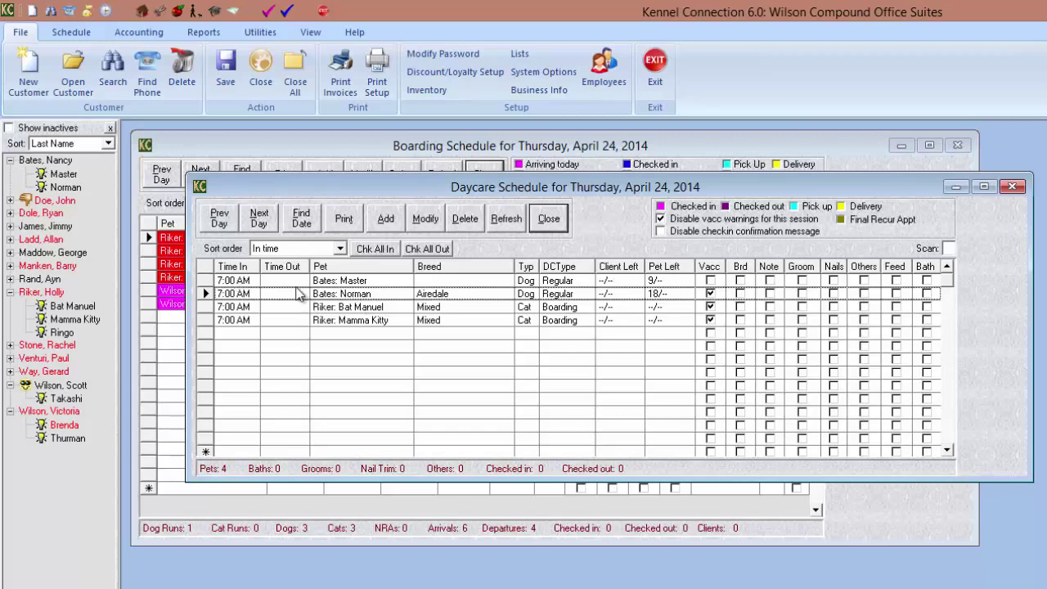
Step: Check in Norman and Master together on the daycare schedule, and check both out without creating an invoice
left_click(268, 15)
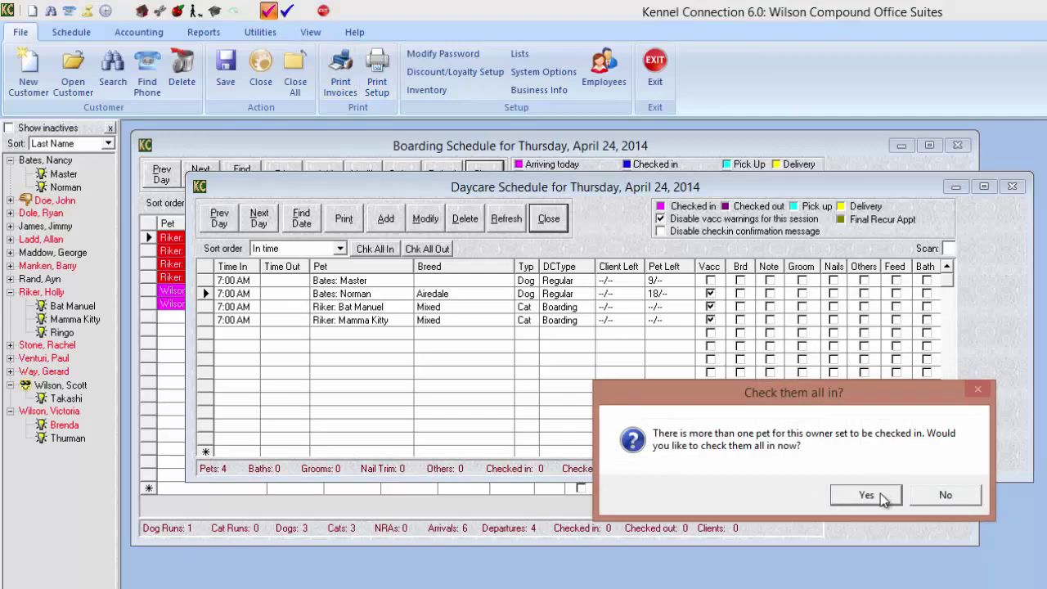
left_click(866, 495)
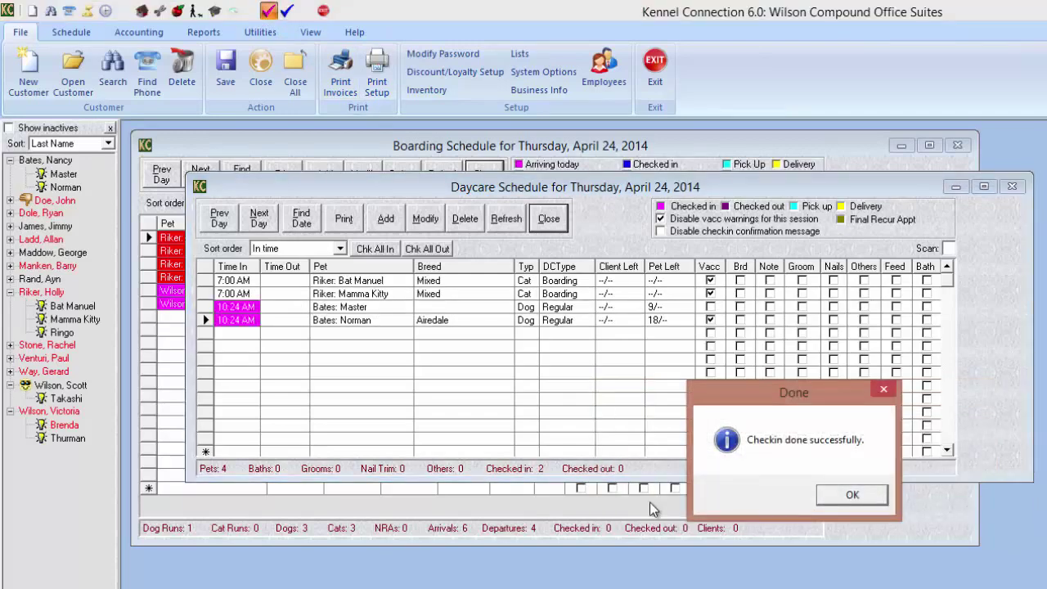
left_click(855, 496)
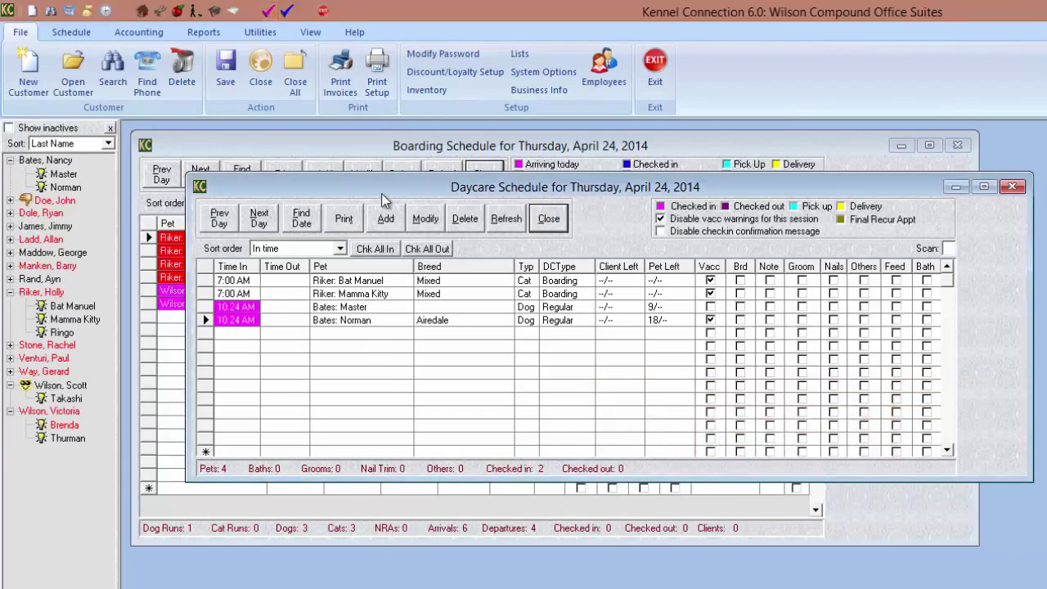
left_click(287, 13)
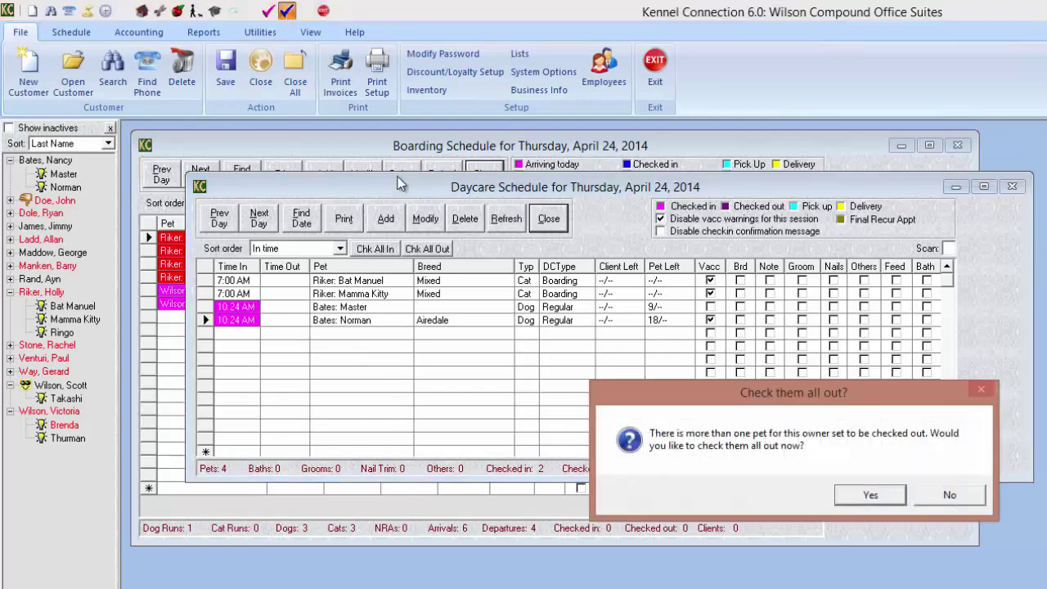
left_click(874, 496)
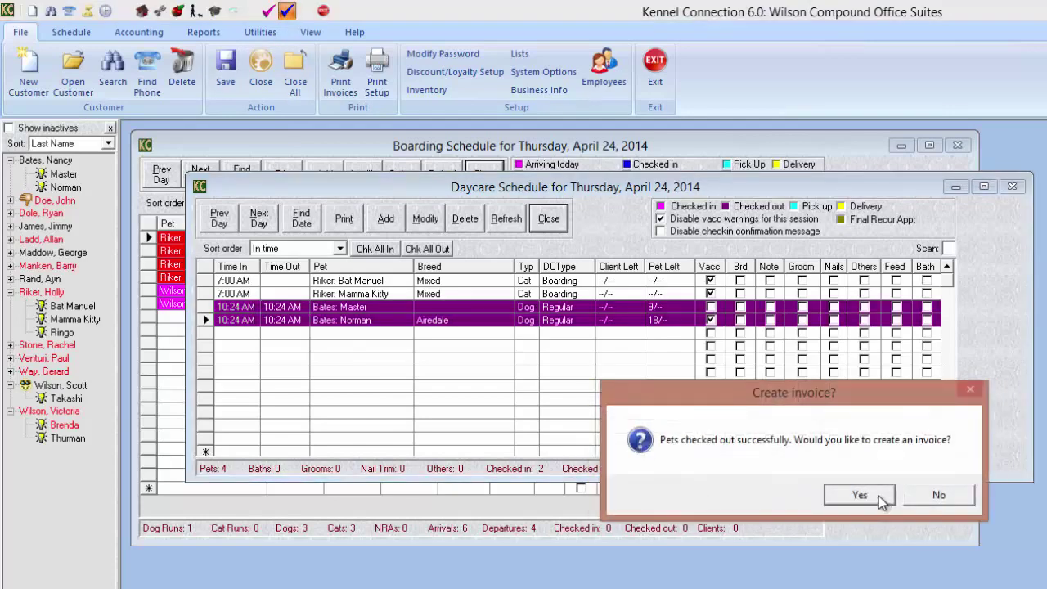
left_click(938, 495)
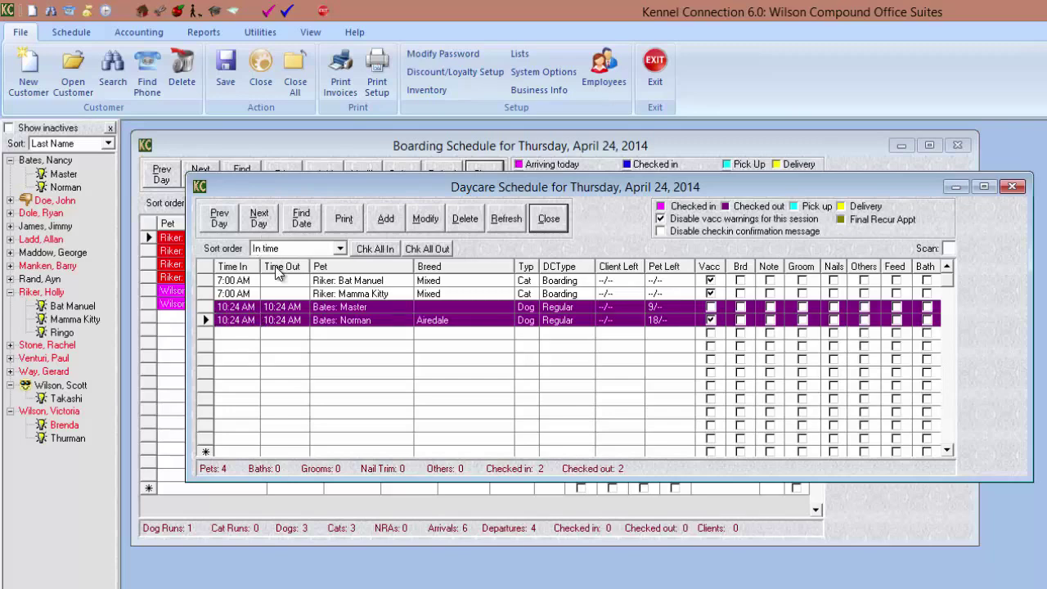
Step: Check in only Bat Manuel on the boarding schedule, leaving the owner's other pets out
left_click(307, 148)
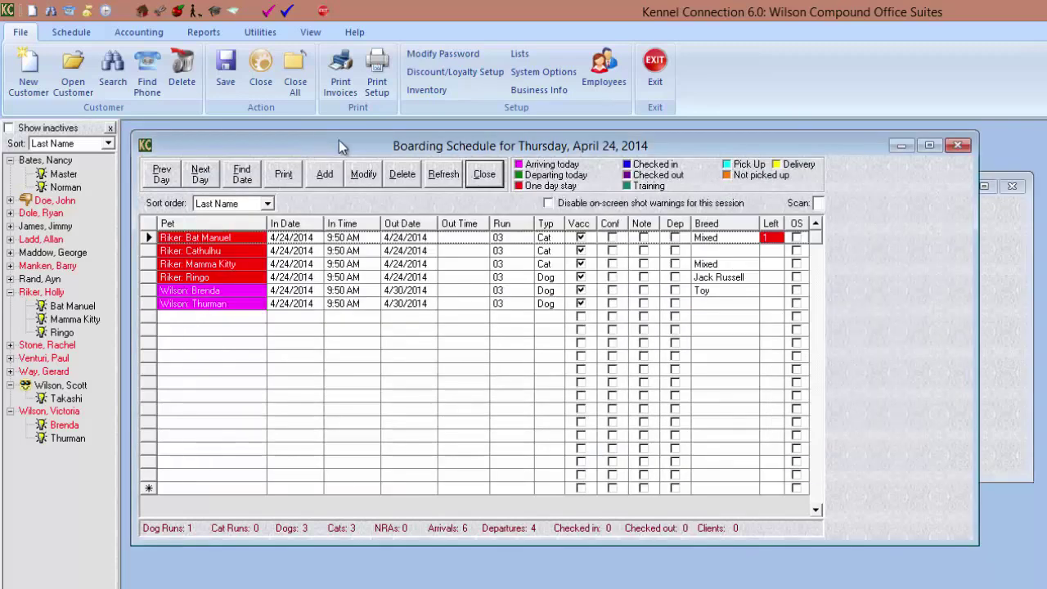
left_click(581, 302)
left_click(238, 240)
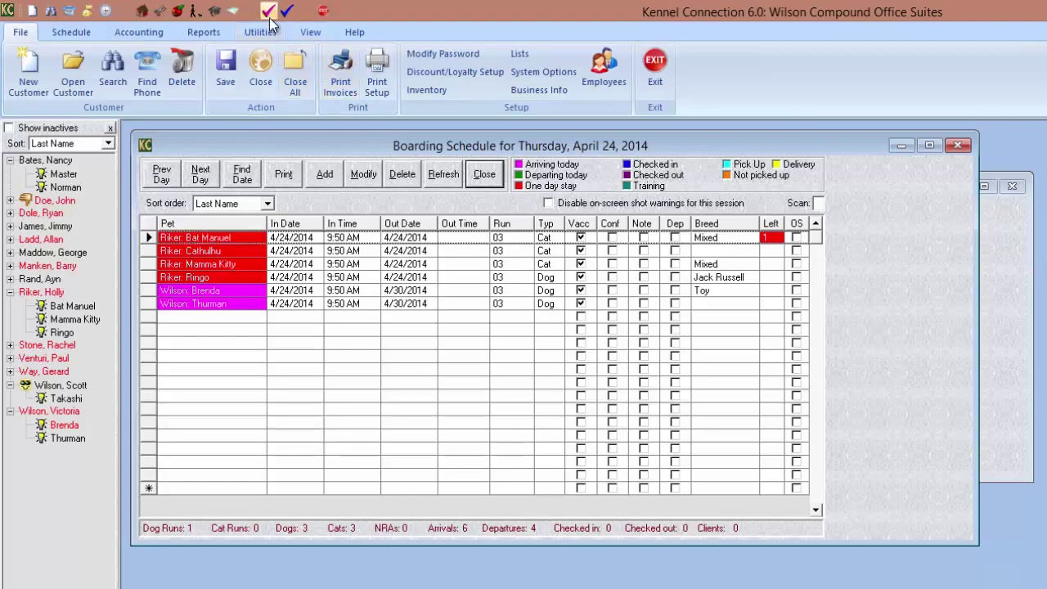
left_click(270, 11)
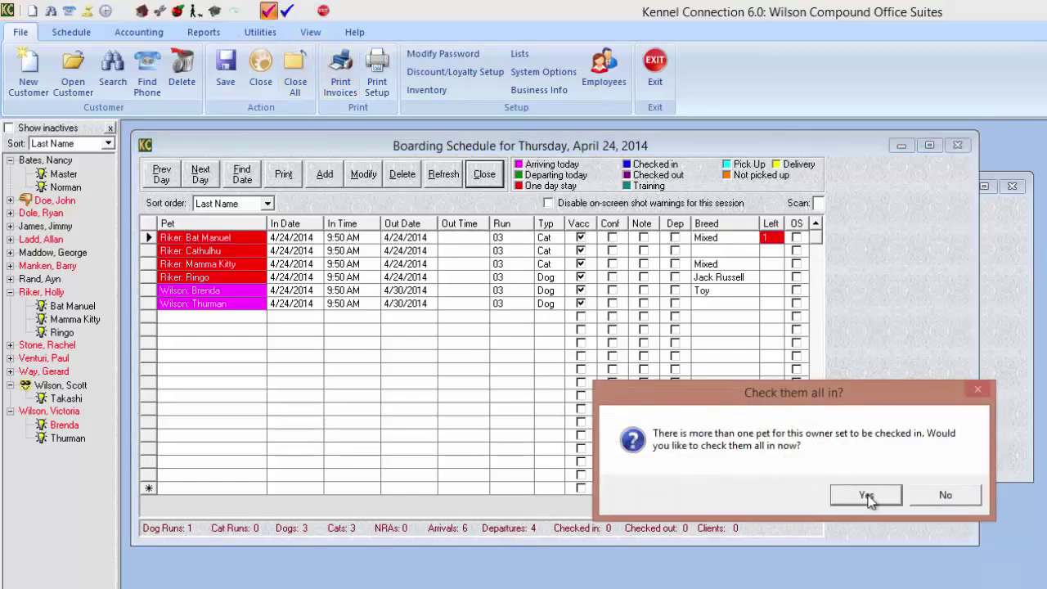
left_click(944, 495)
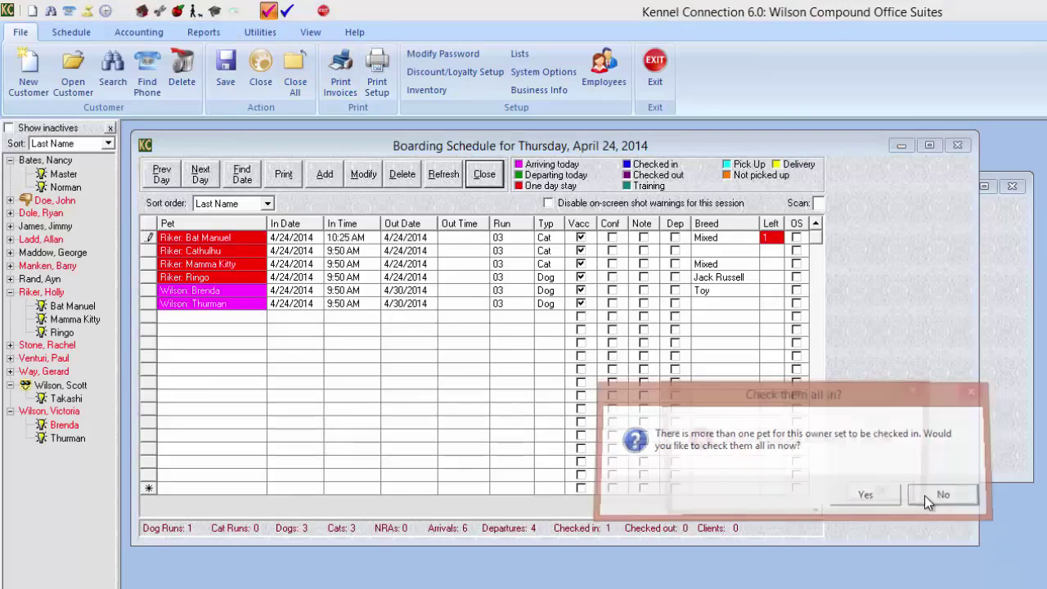
left_click(880, 497)
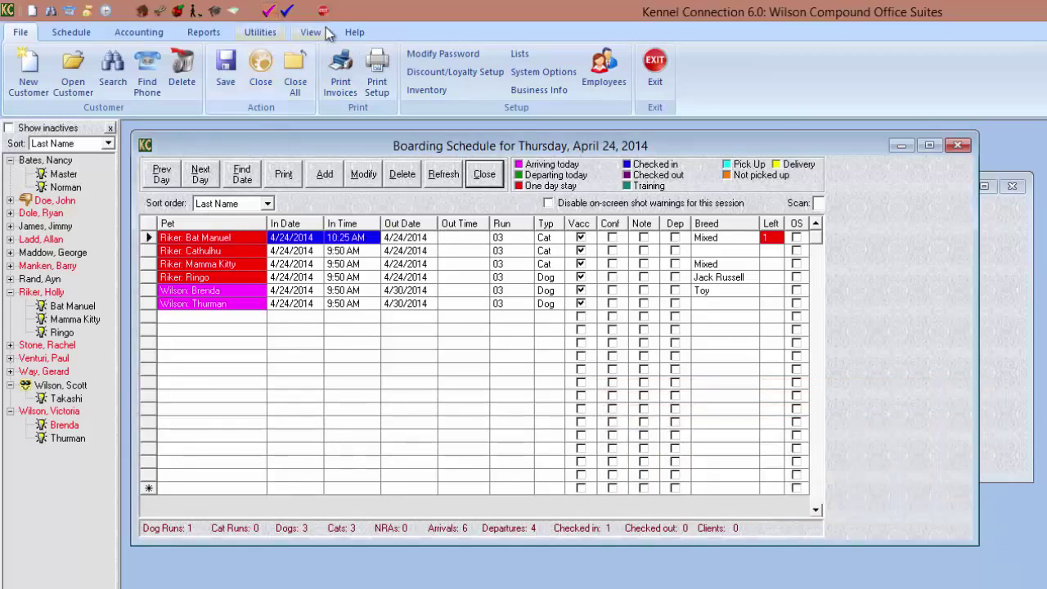
Step: Check out only Bat Manuel and create an invoice for the checked-out pet, including all petsits
left_click(287, 11)
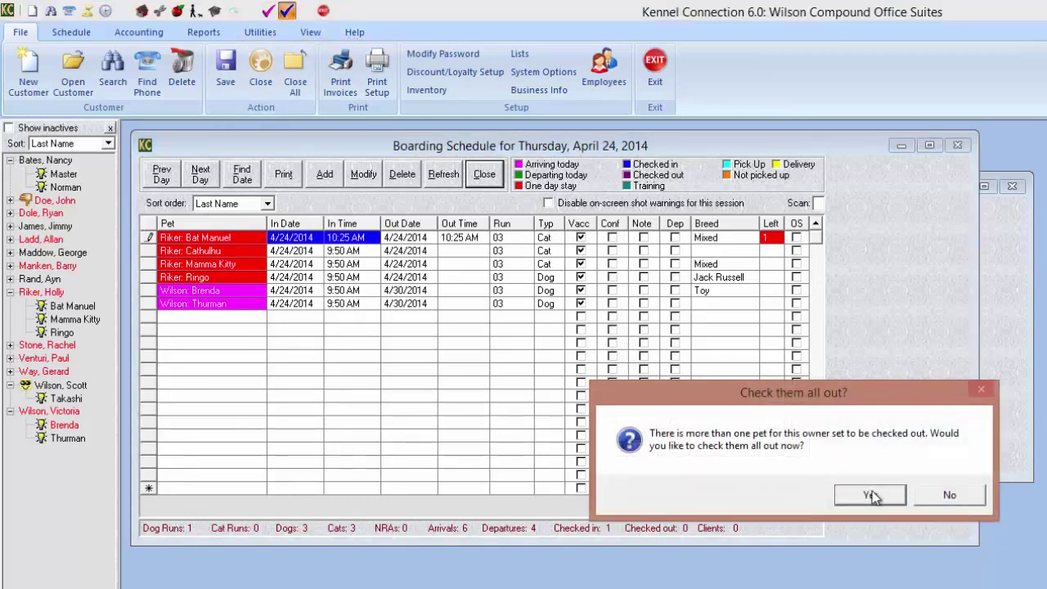
left_click(949, 495)
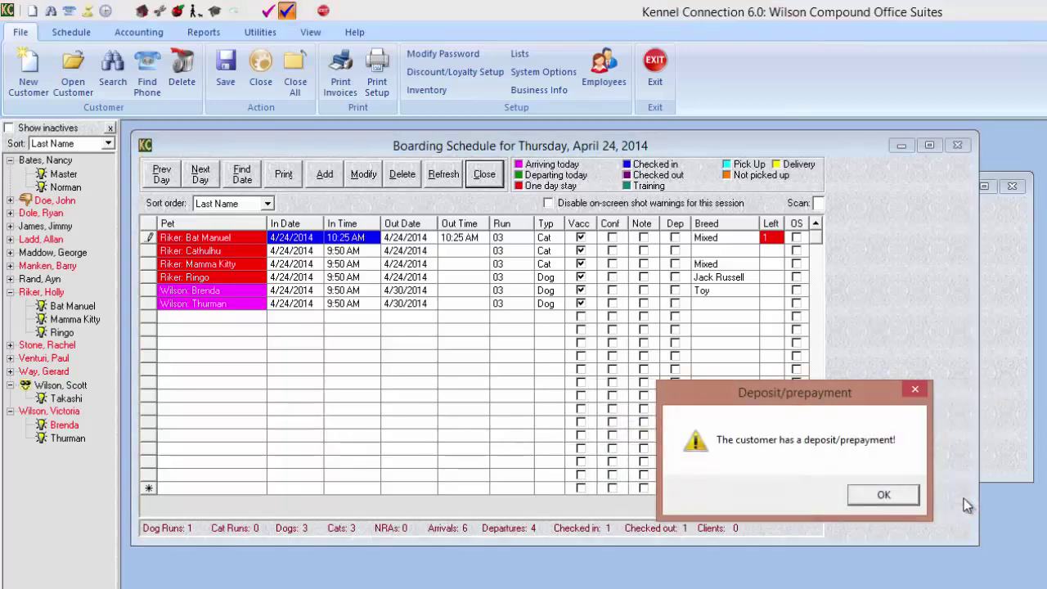
left_click(886, 497)
left_click(838, 498)
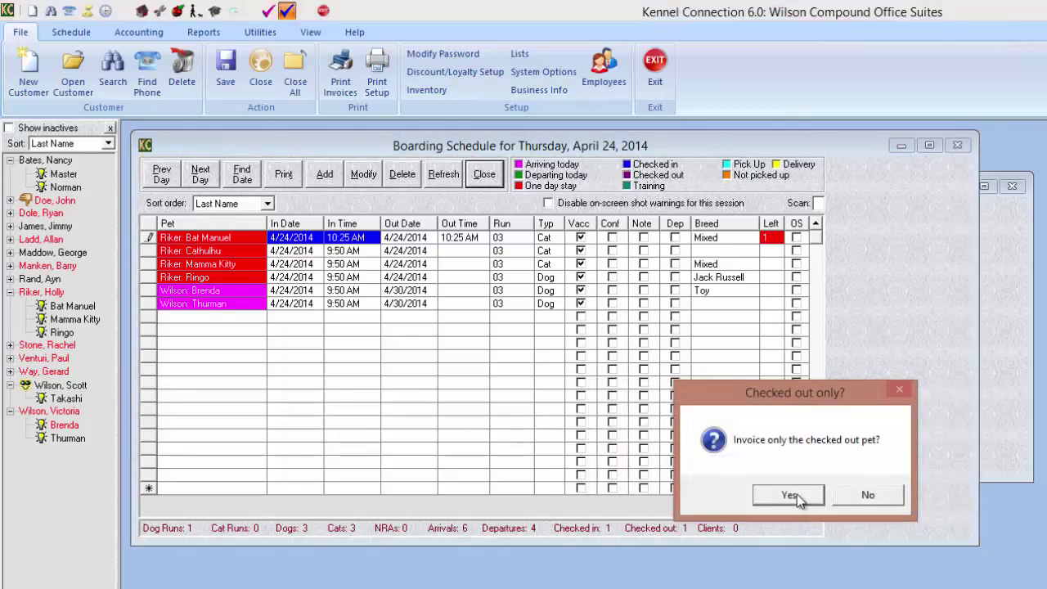
left_click(795, 497)
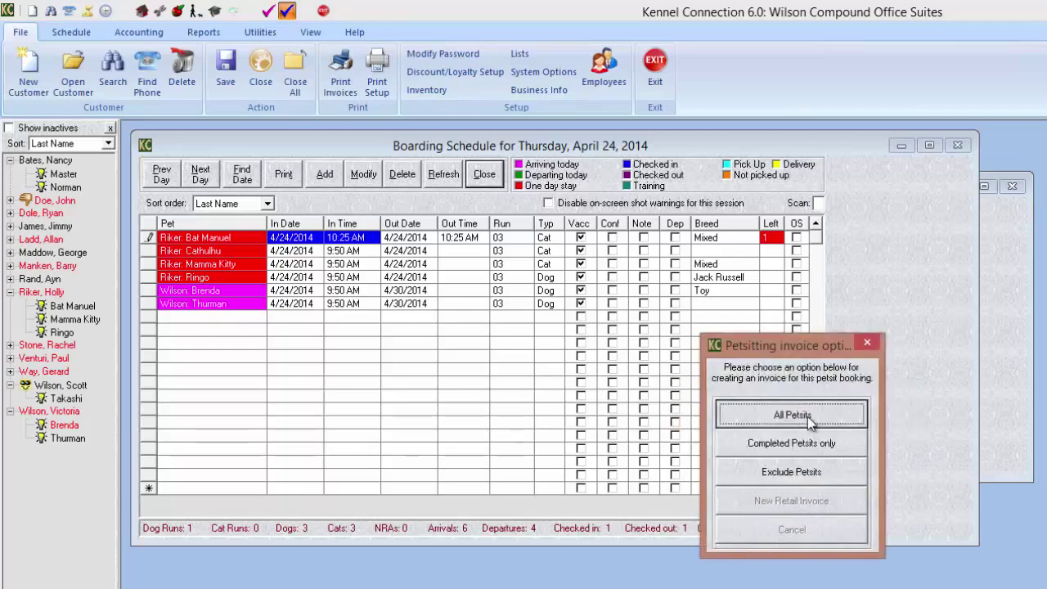
left_click(807, 417)
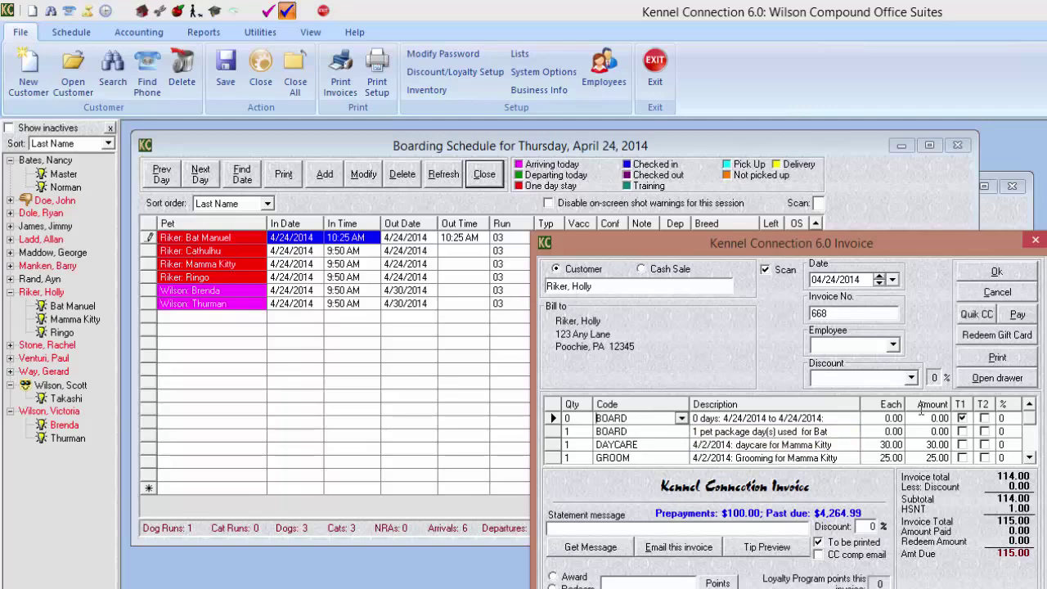
Step: Review the package day and service lines on Bat Manuel's boarding invoice, and save the invoice
left_click(826, 433)
left_click(770, 455)
left_click(999, 274)
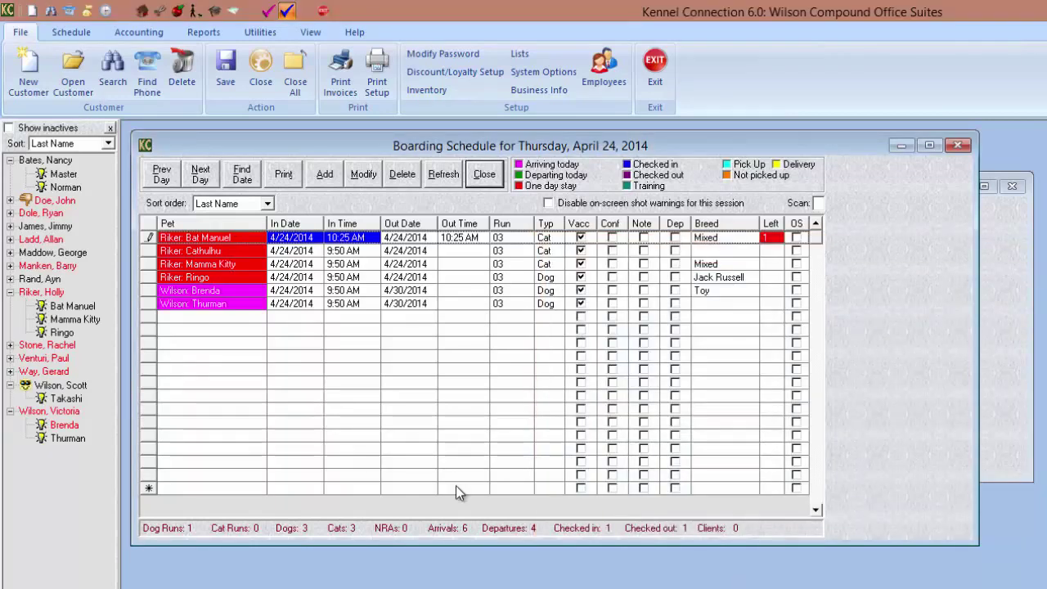
Step: Open Cathulhu's boarding appointment and add the Large Dog Collar to its inventory items
double_click(234, 251)
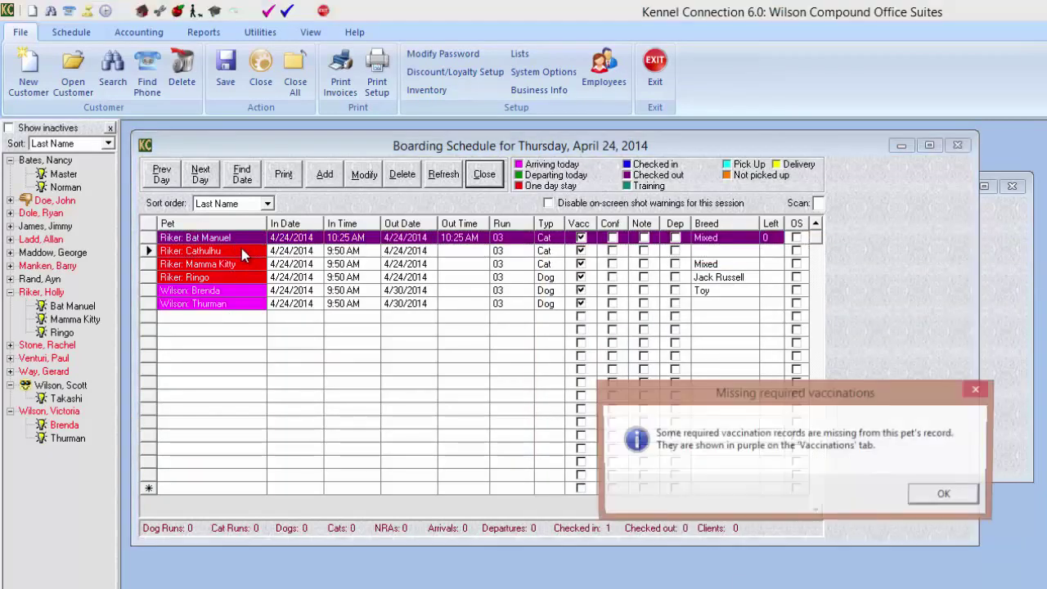
left_click(949, 495)
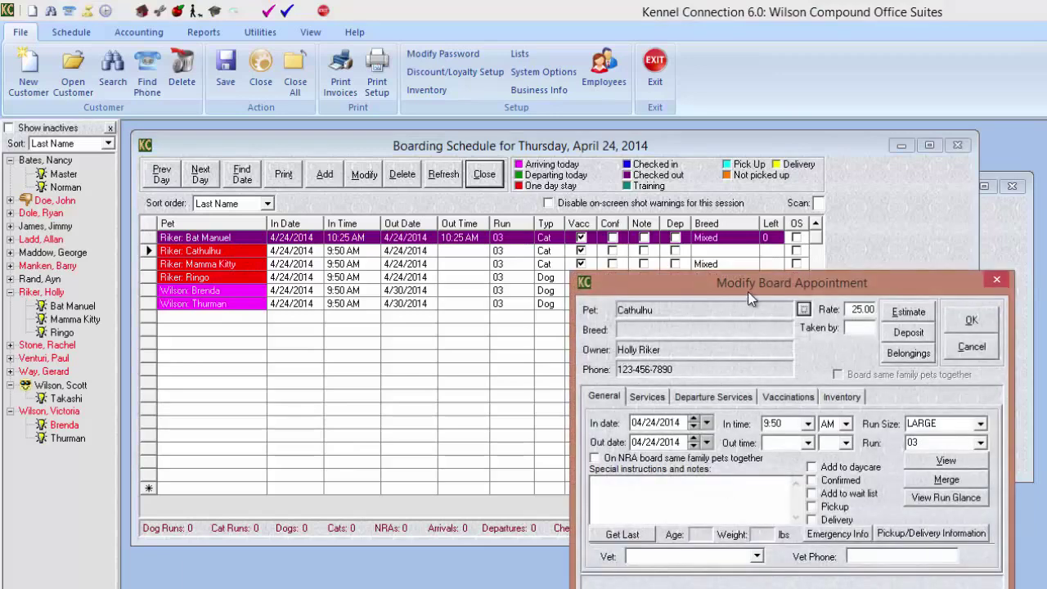
left_click(835, 397)
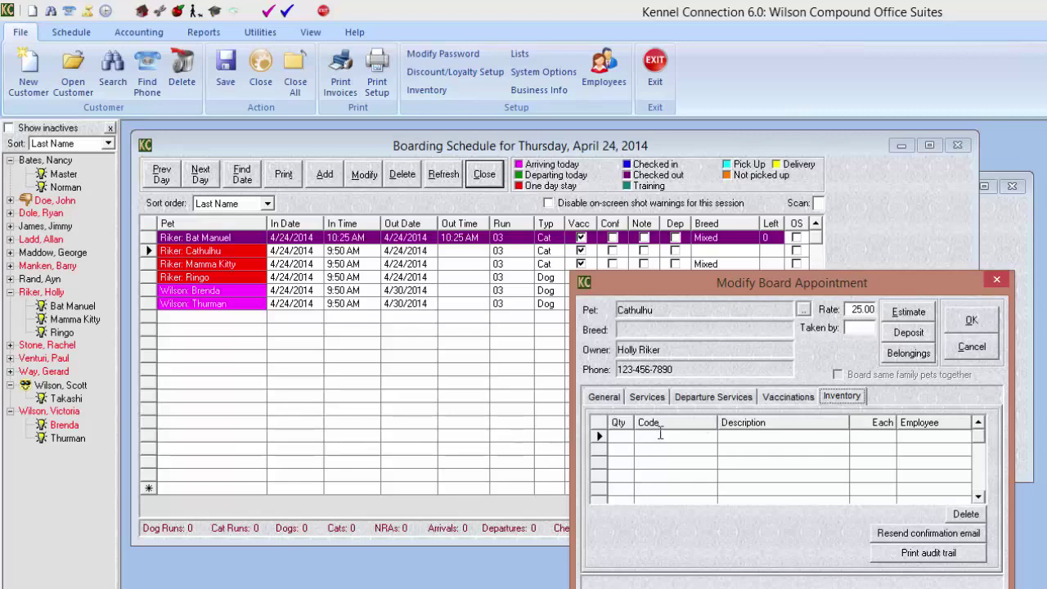
left_click(705, 437)
left_click(709, 437)
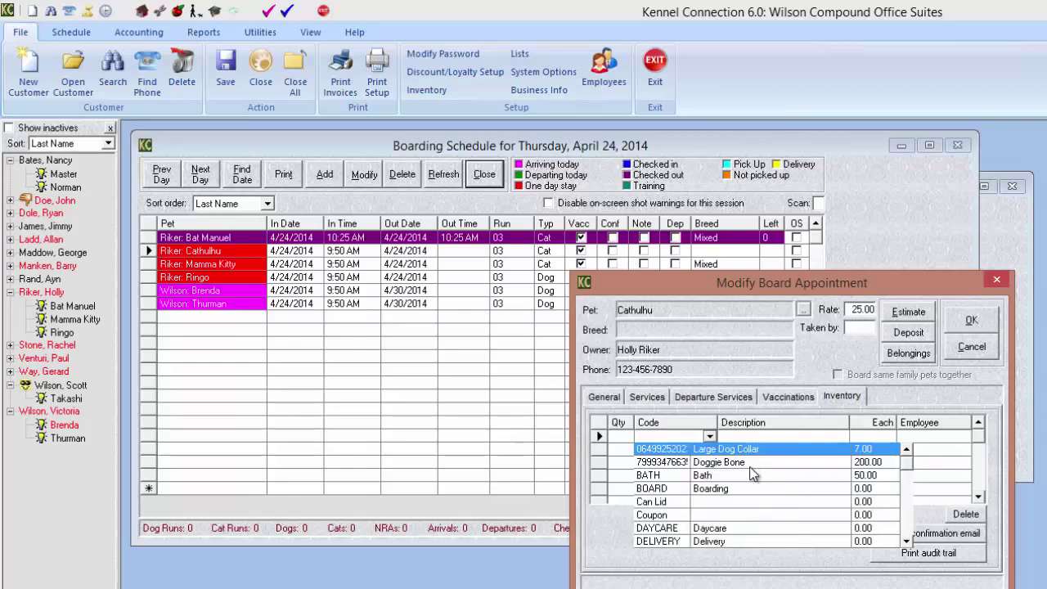
left_click(738, 455)
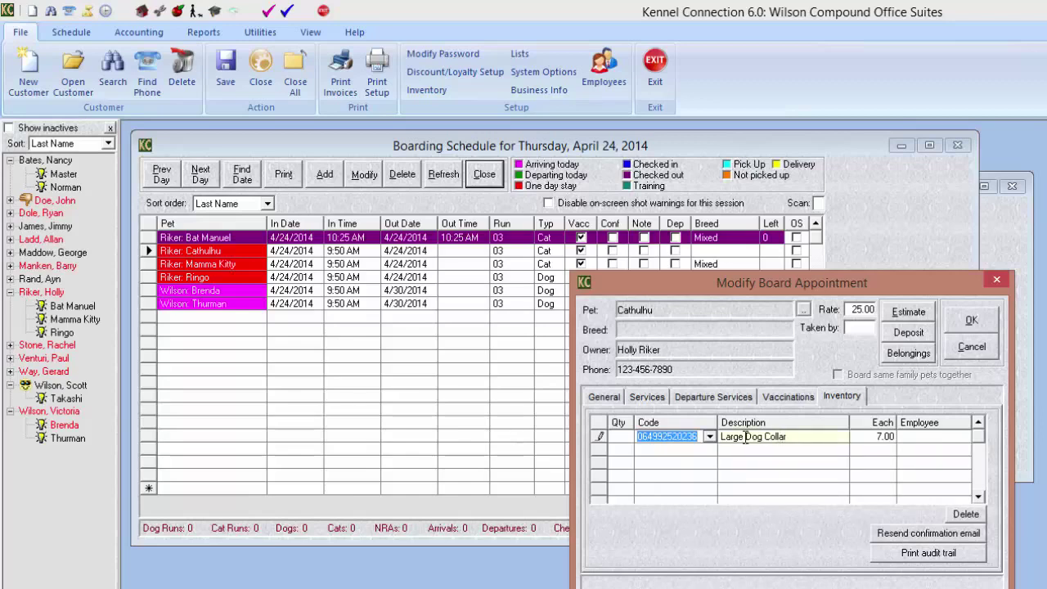
Step: Replace the collar in Cathulhu's inventory items with one 22" Leash, and close the boarding appointment without saving the changes
left_click(710, 436)
scroll(915, 525, "down", 9)
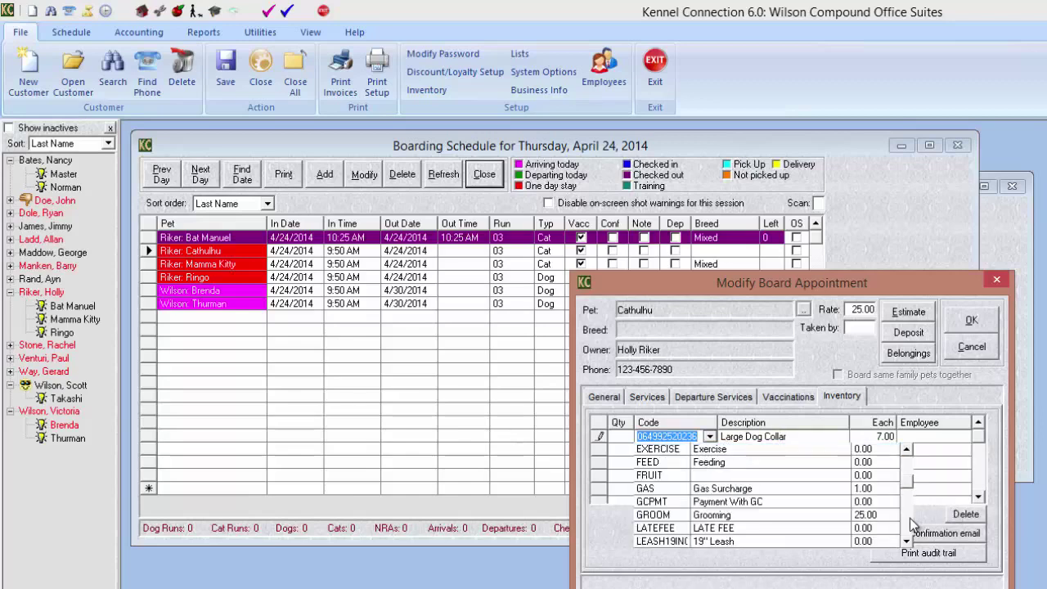
scroll(910, 482, "up", 4)
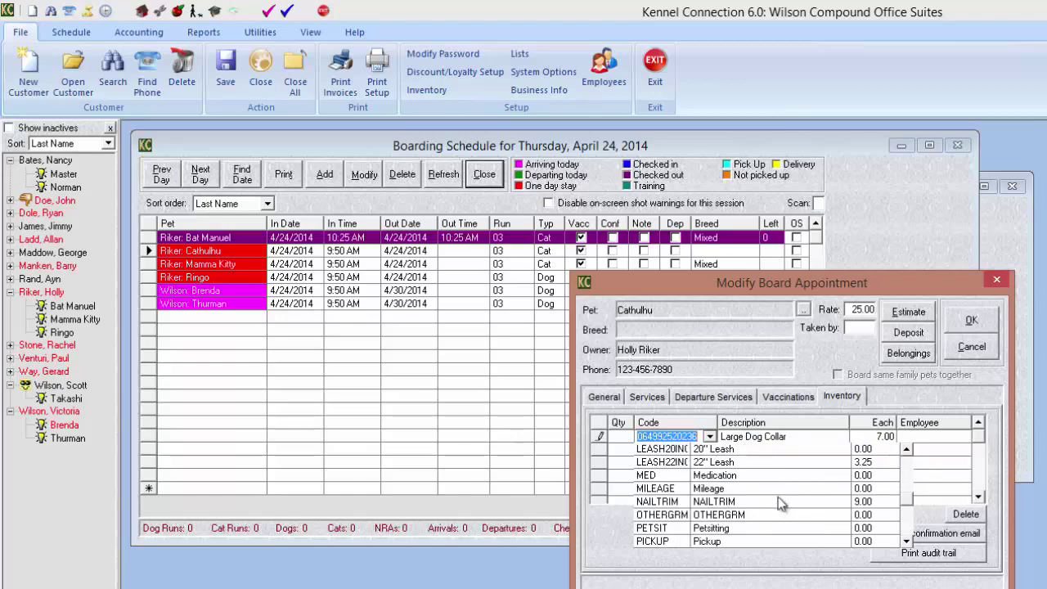
left_click(720, 461)
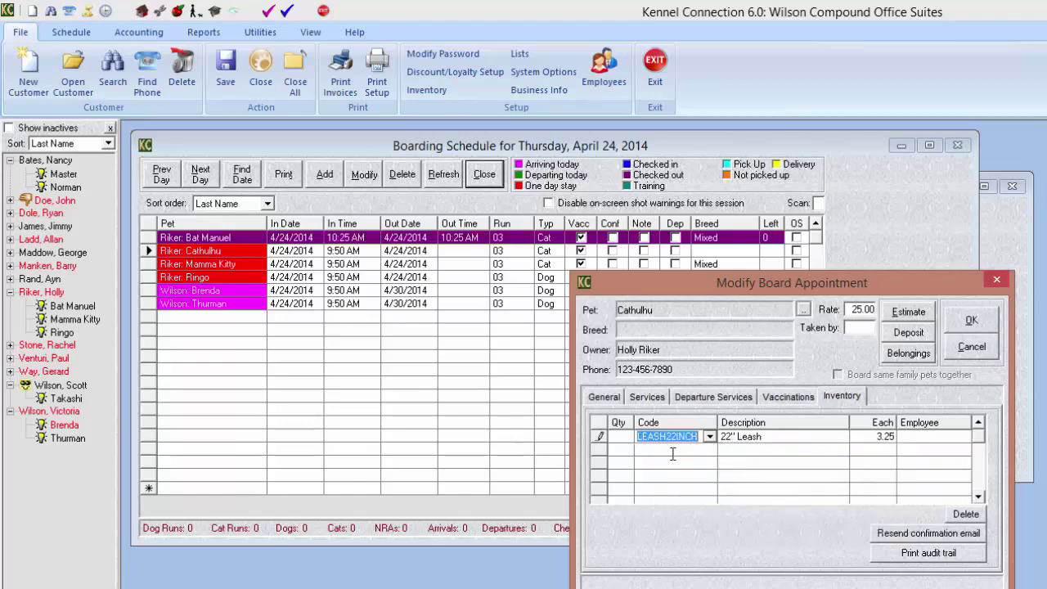
left_click(620, 436)
left_click(766, 437)
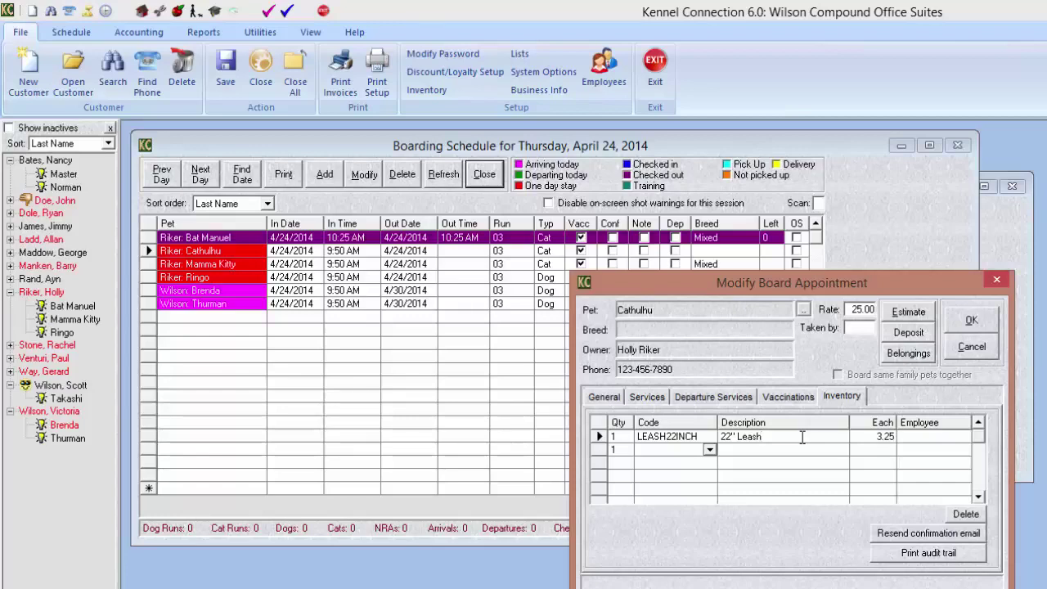
left_click(971, 349)
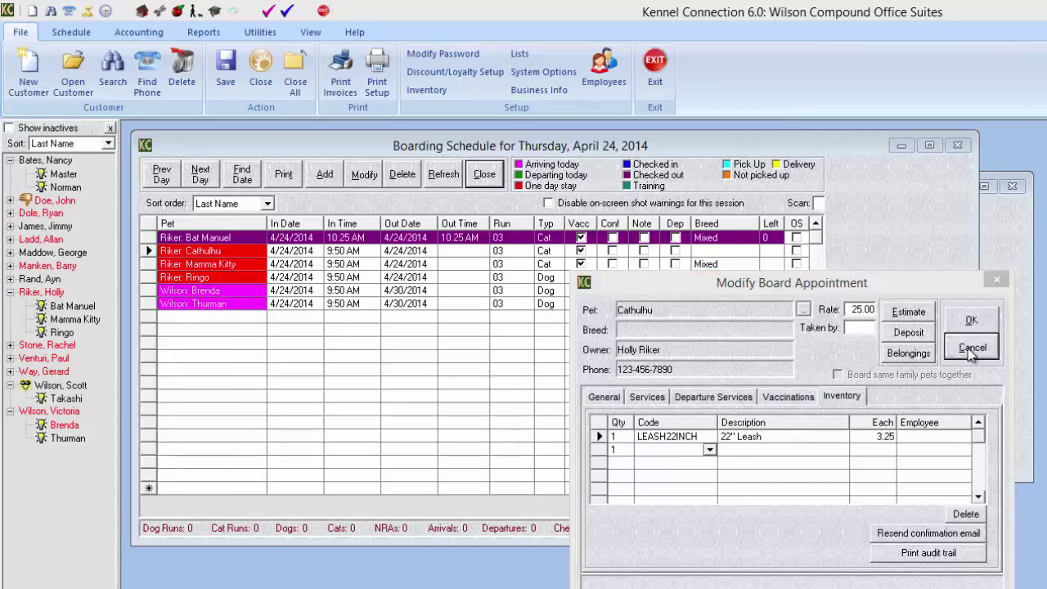
left_click(802, 497)
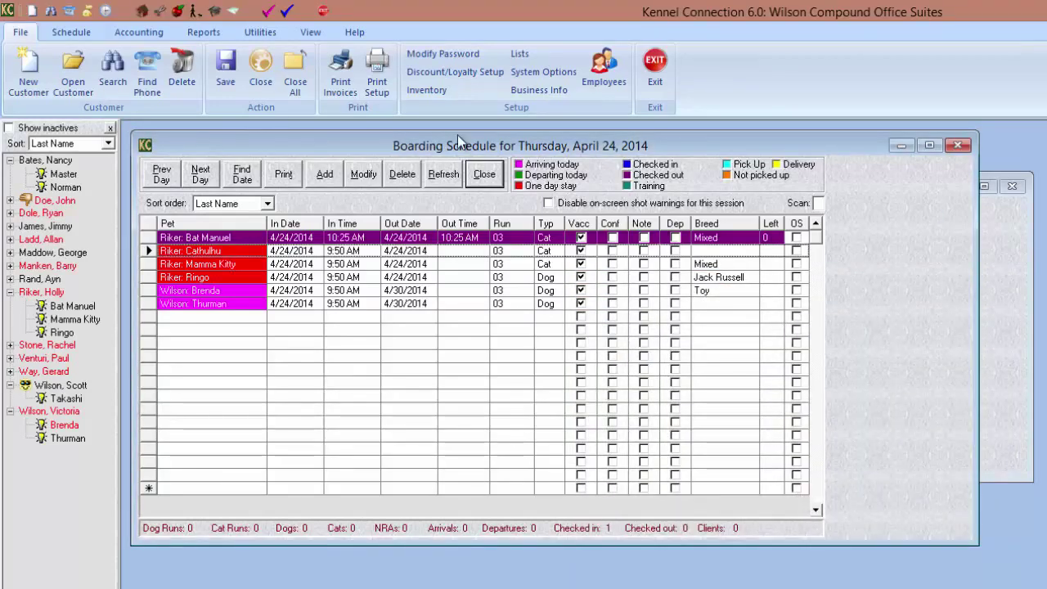
Step: Bring up the daycare schedule for April 24, 2014 and undo Norman's checkout
left_click(160, 11)
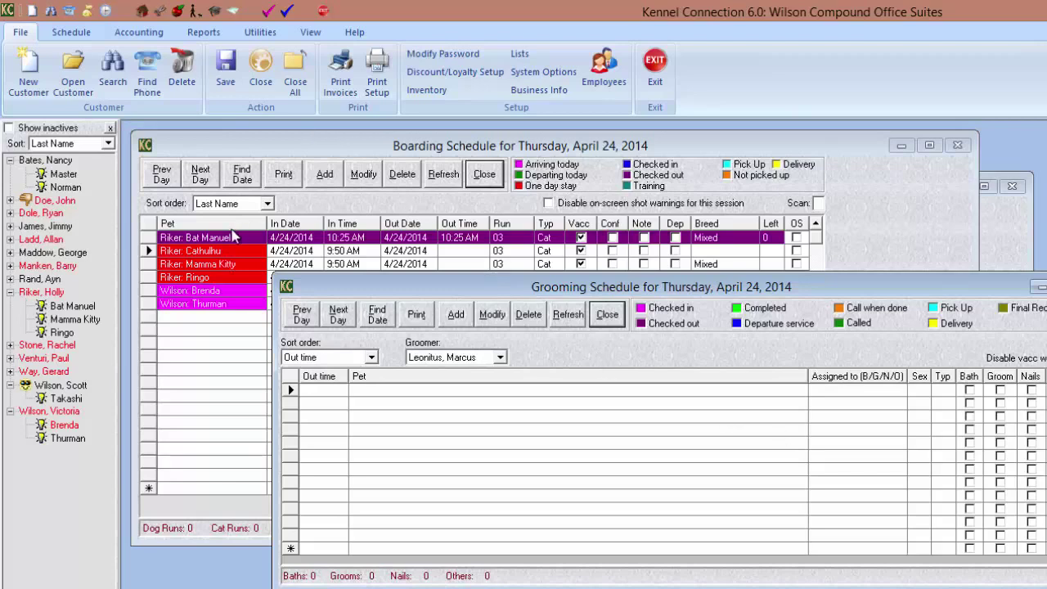
key("ctrl+F4")
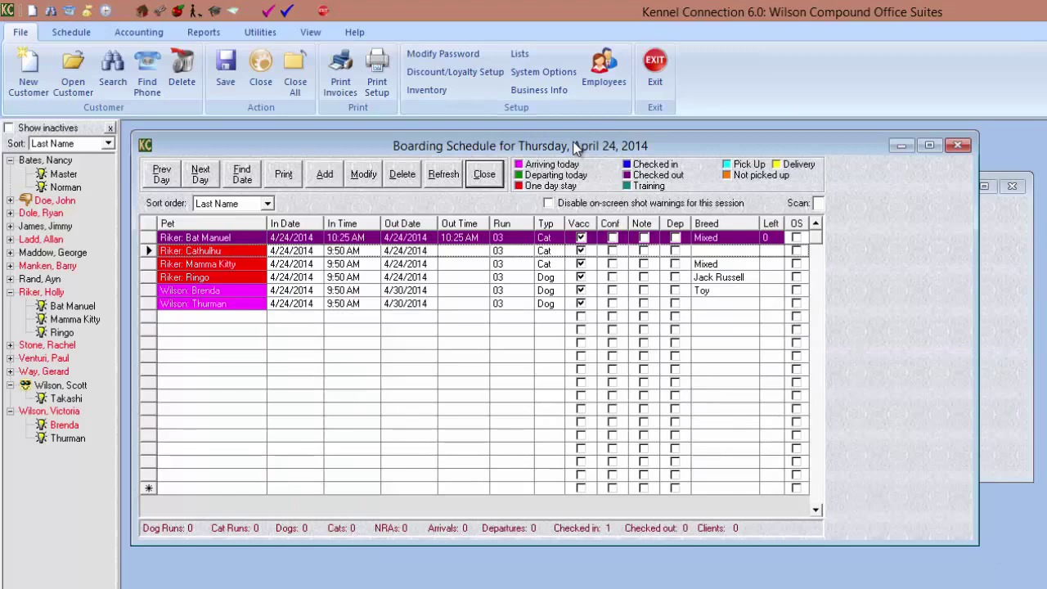
left_click(1029, 288)
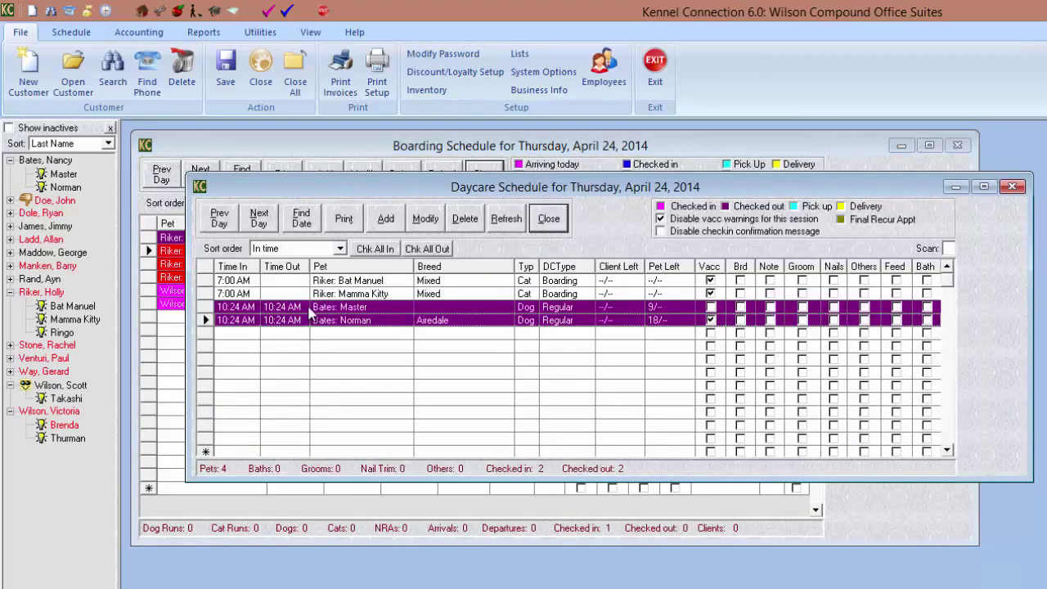
left_click_drag(377, 188, 352, 169)
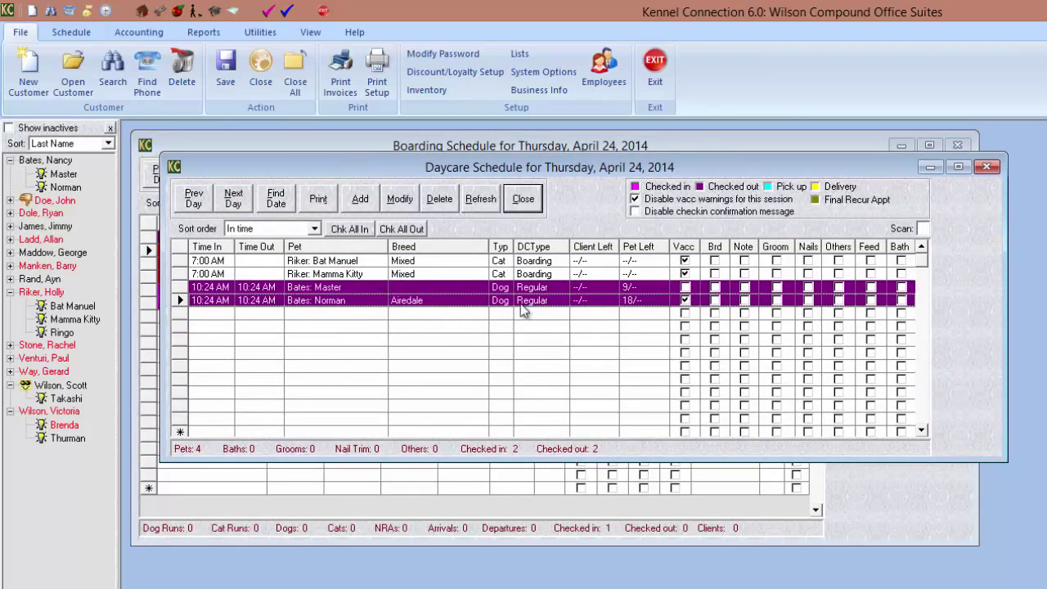
left_click(287, 11)
left_click(865, 496)
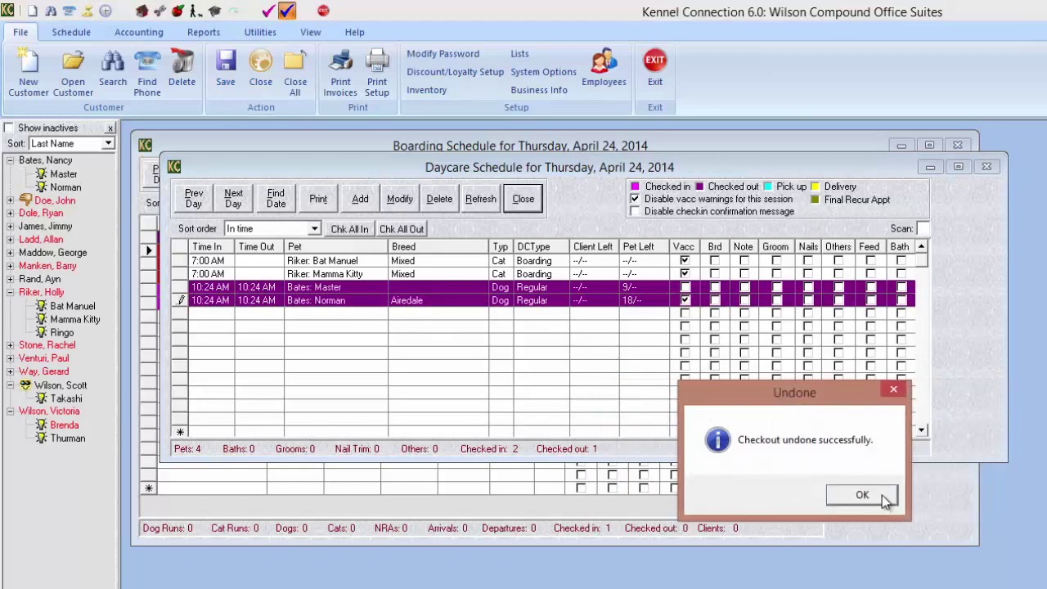
left_click(869, 497)
Step: Undo Master's checkout on the daycare schedule
left_click(319, 290)
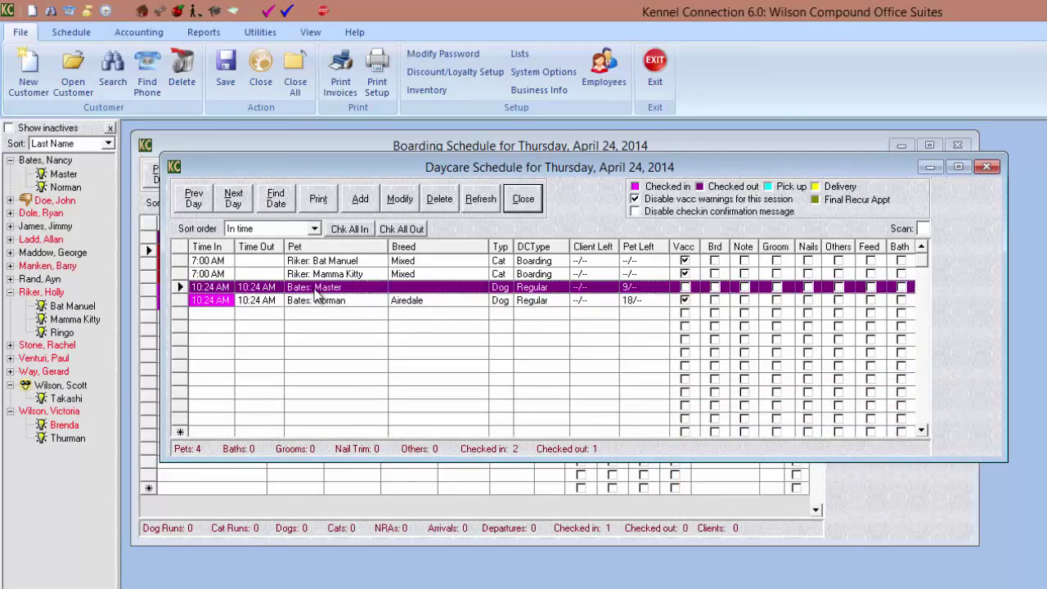
left_click(288, 12)
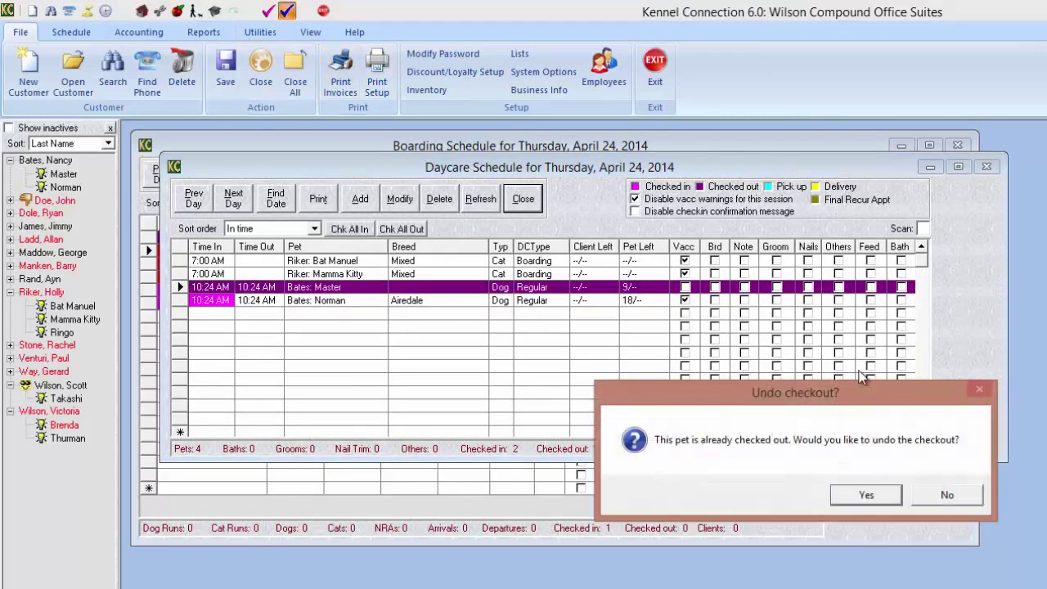
left_click(867, 495)
left_click(864, 496)
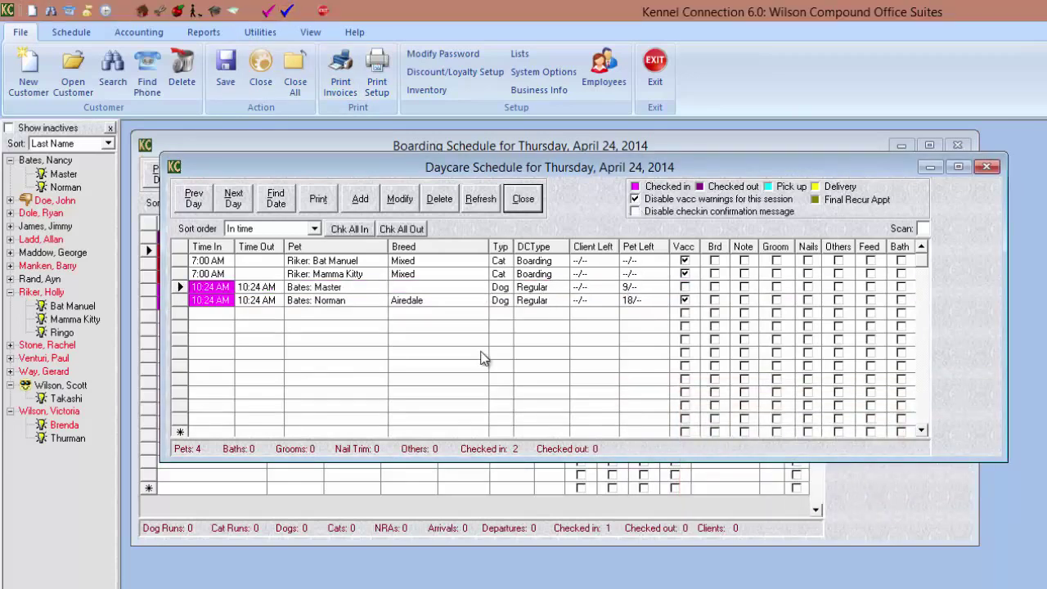
Step: Enable applying full package days when there are no half day packages in the daycare system options, and save the options
left_click(546, 73)
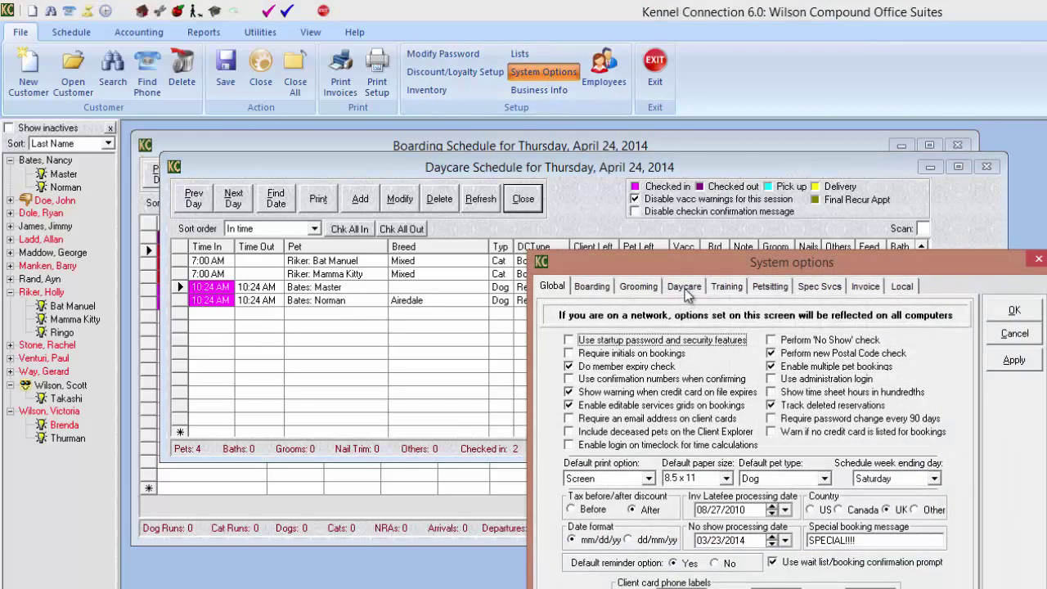
left_click(686, 288)
left_click_drag(785, 262, 812, 222)
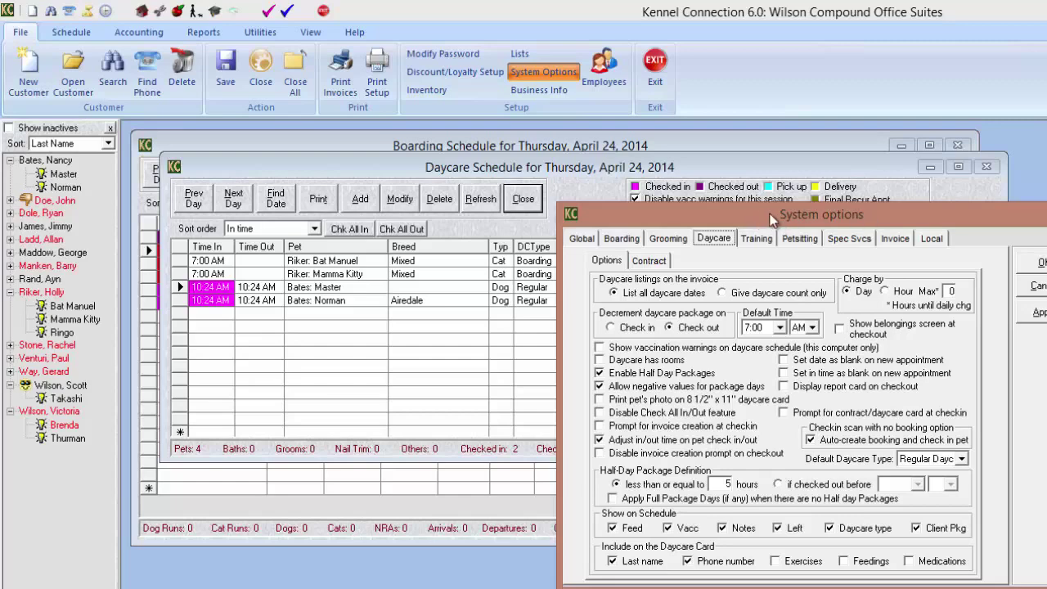
left_click_drag(757, 214, 692, 211)
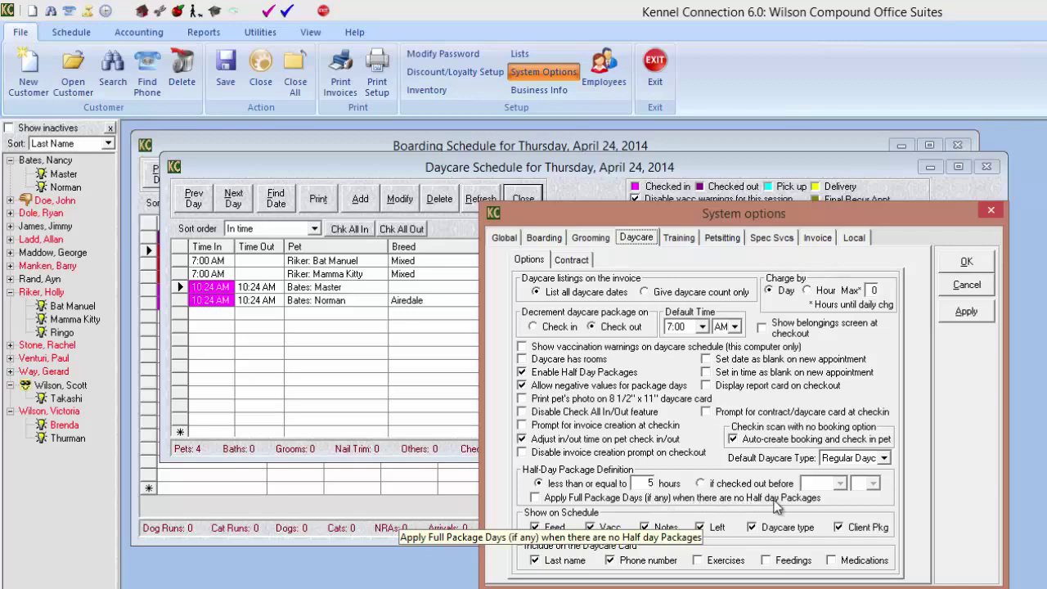
left_click(537, 498)
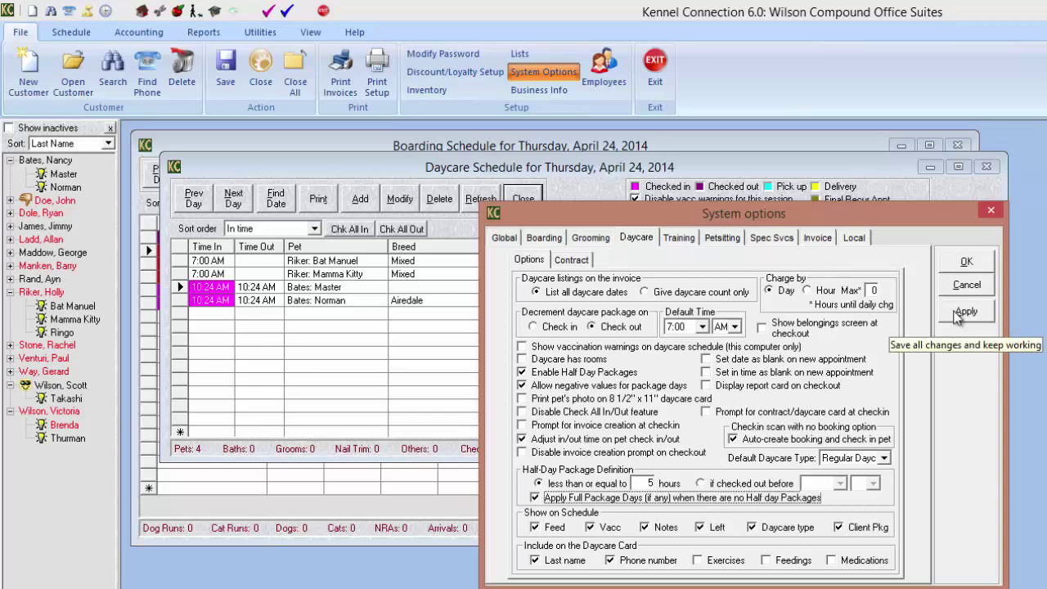
left_click(962, 264)
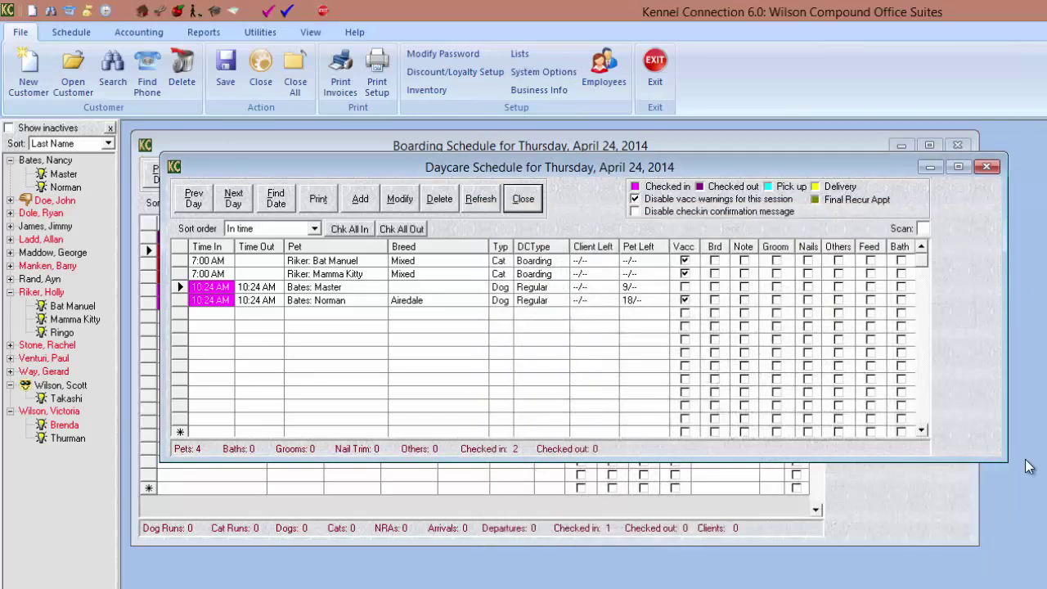
Step: Check out Master and Norman together on the daycare schedule, and back out of creating the daycare invoice
left_click(278, 288)
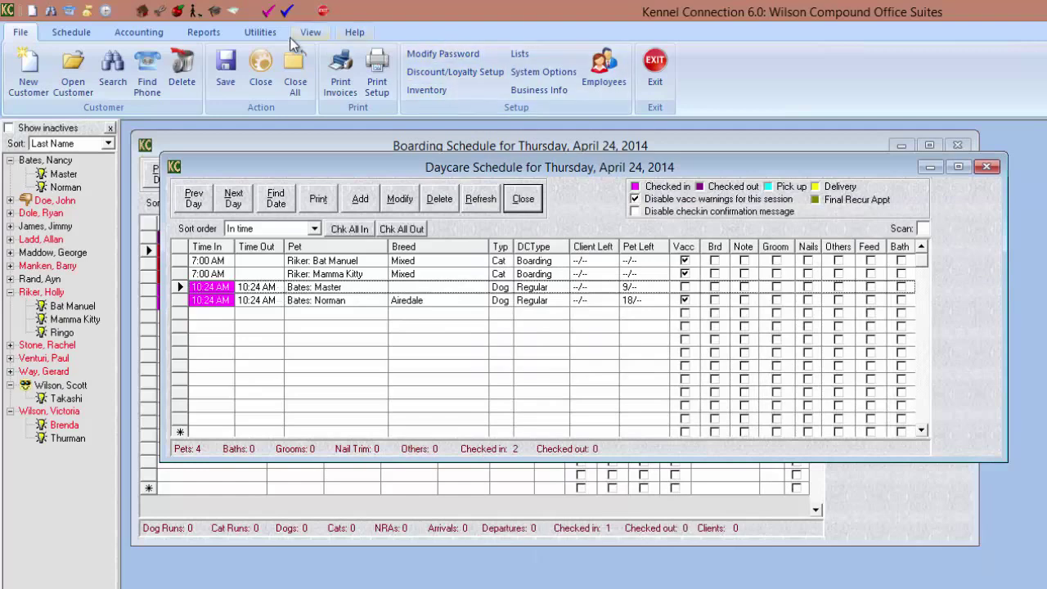
left_click(287, 10)
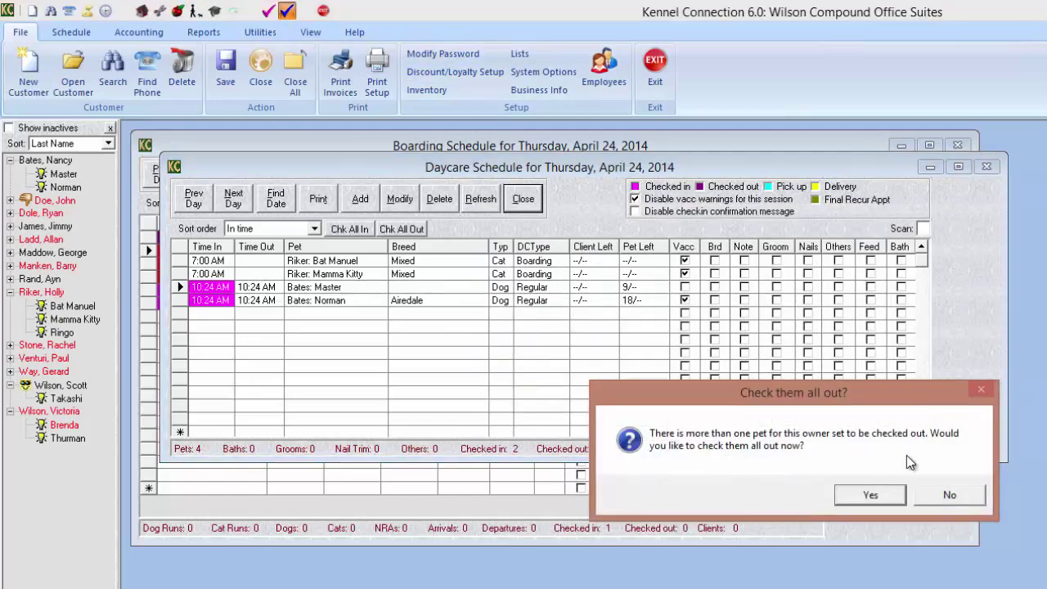
left_click(885, 496)
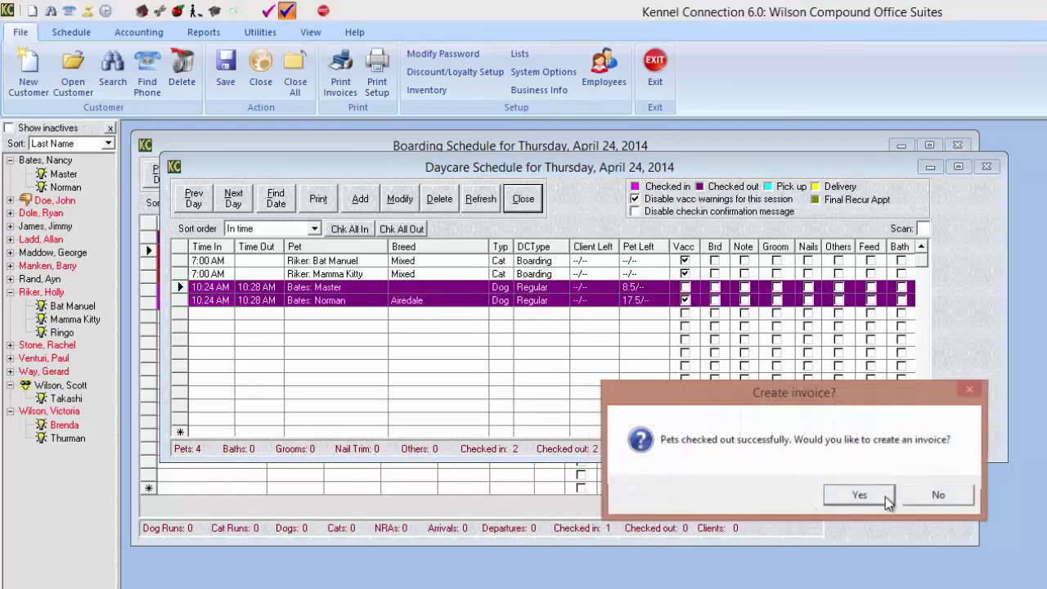
left_click(863, 496)
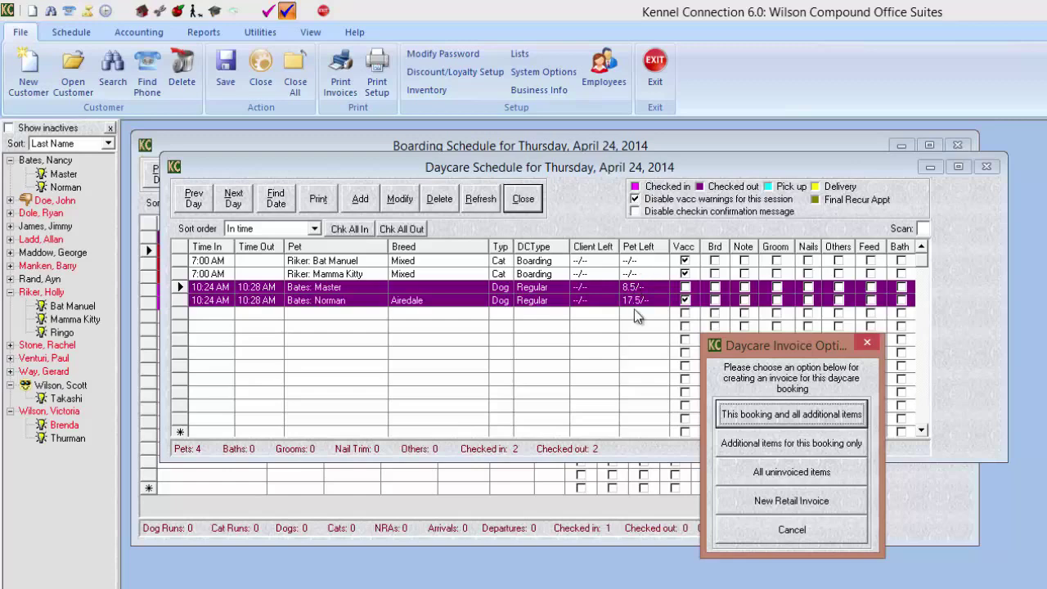
left_click(797, 530)
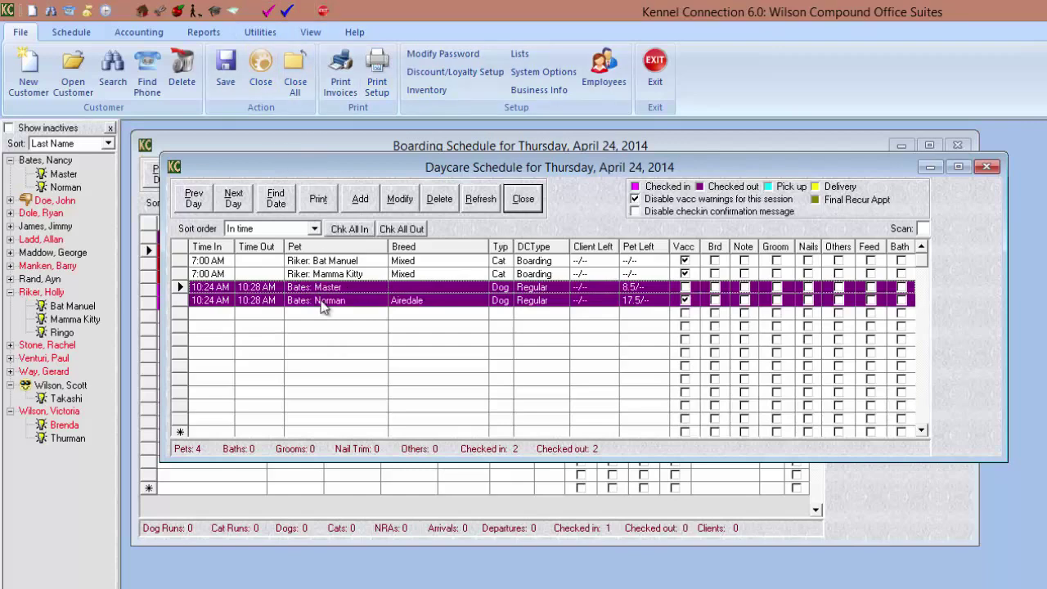
Step: Undo only Norman's daycare checkout, leaving Master checked out
left_click(321, 302)
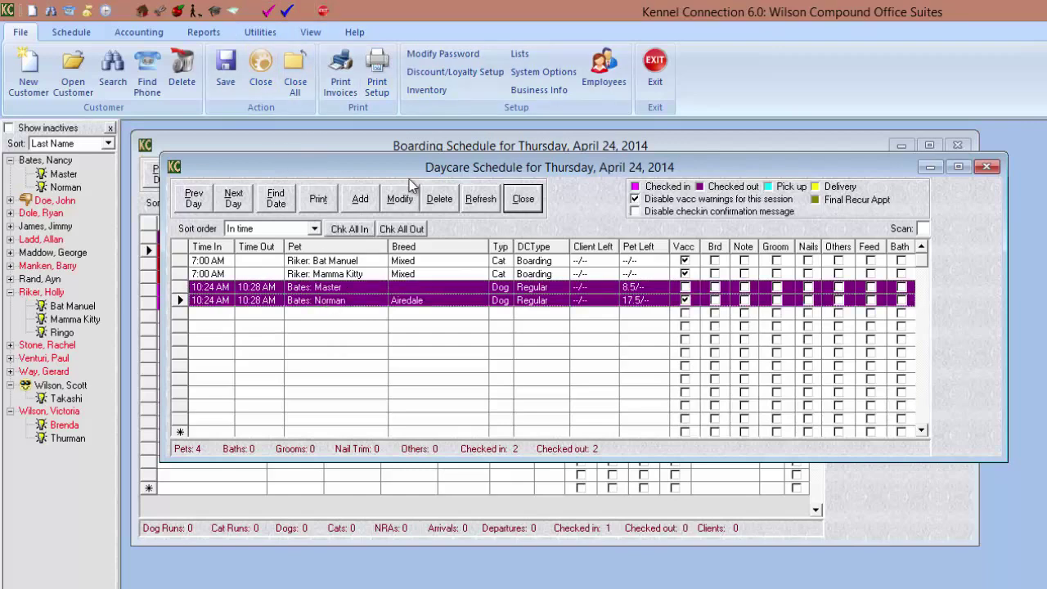
left_click(289, 13)
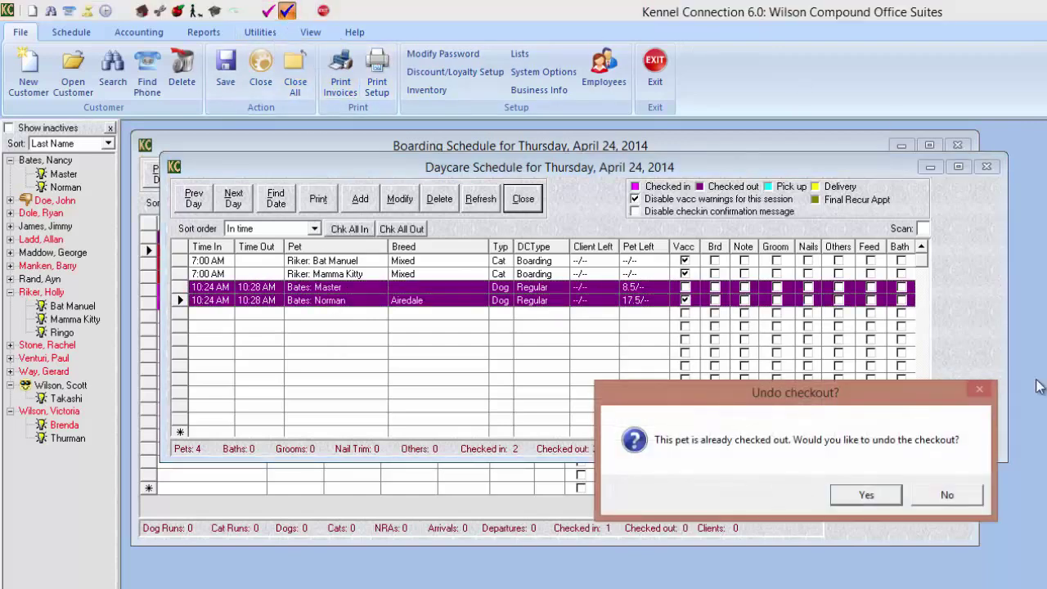
left_click(862, 497)
left_click(849, 500)
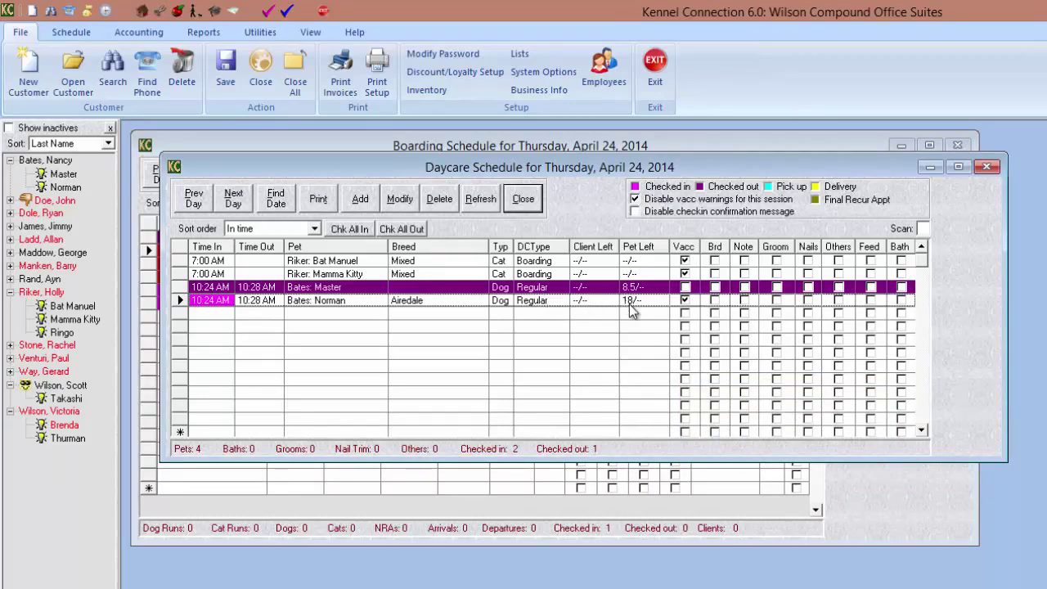
Step: Set the check-in time of Norman's daycare appointment to 1:45 AM, save the booking and apply the time to the owner's other pets
double_click(260, 302)
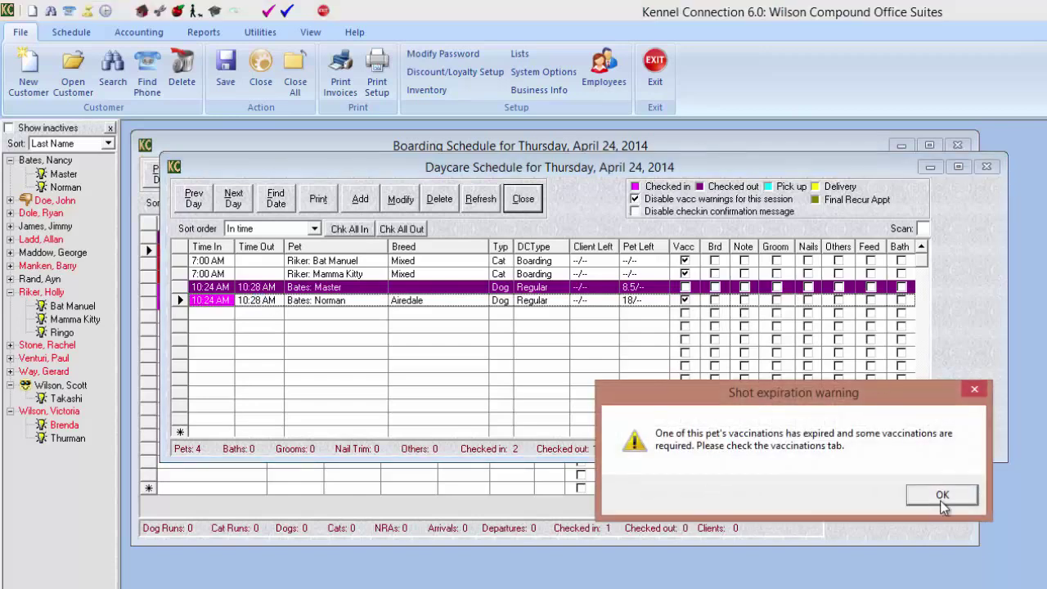
left_click(943, 498)
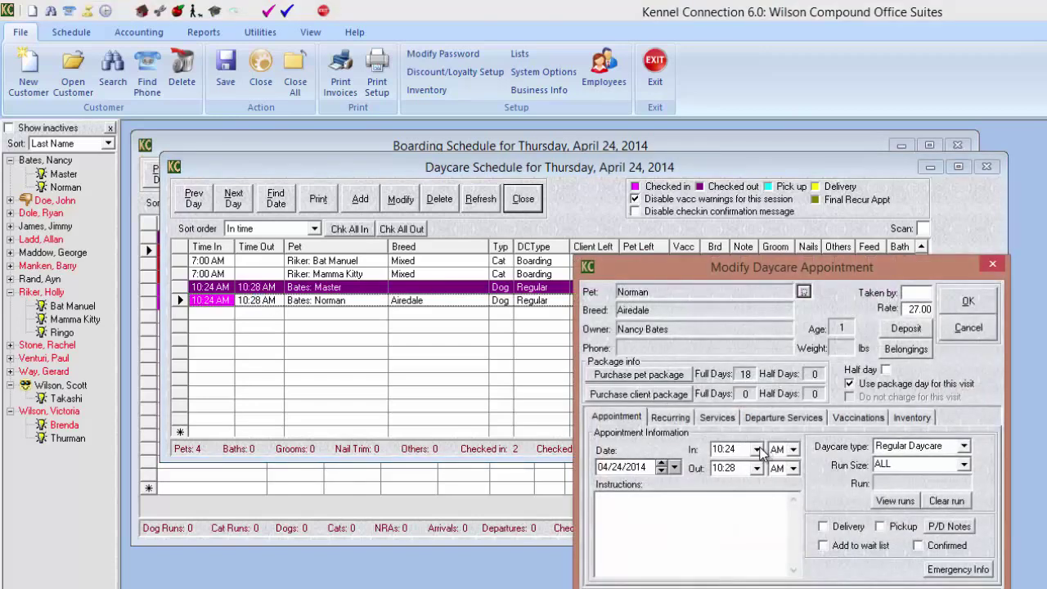
left_click(757, 450)
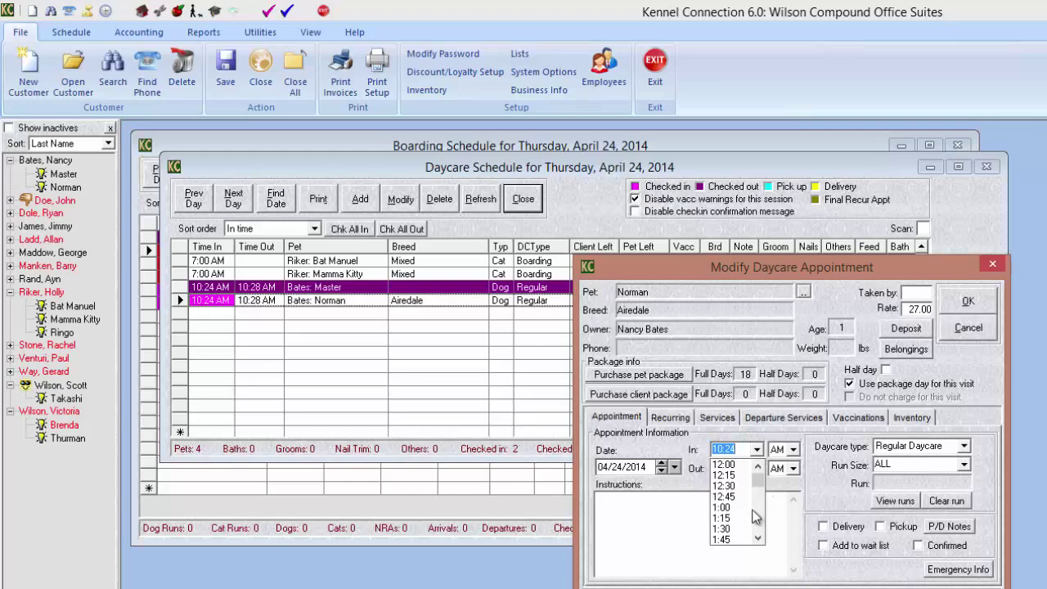
left_click(734, 540)
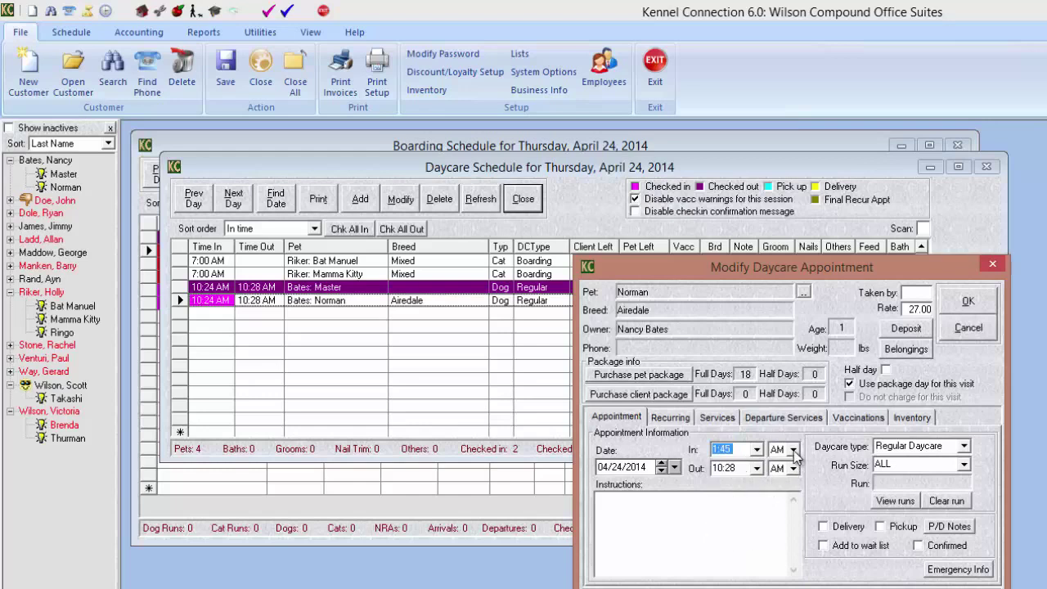
left_click(963, 303)
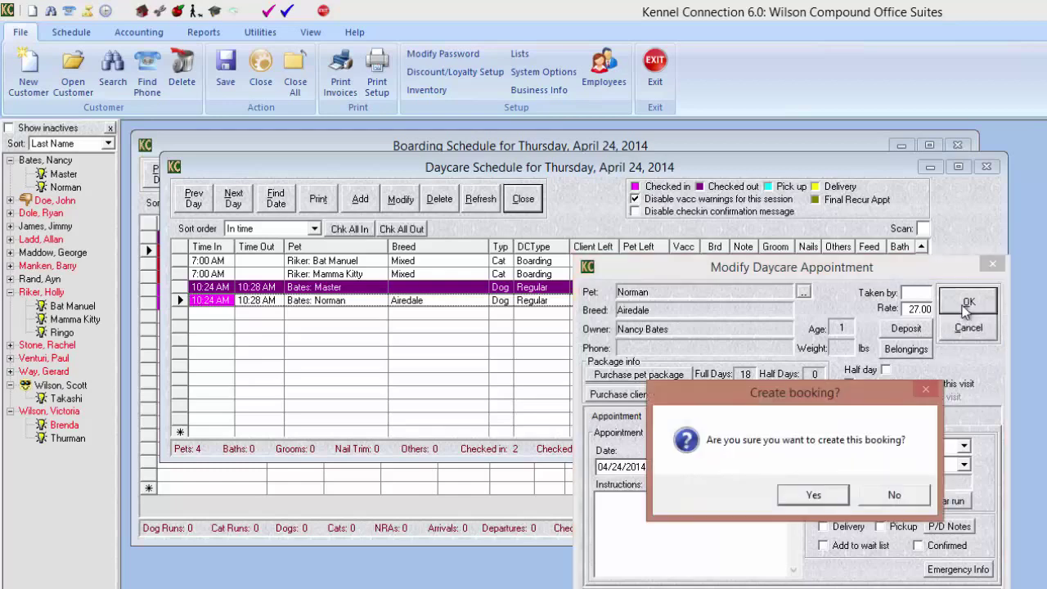
left_click(825, 495)
left_click(847, 496)
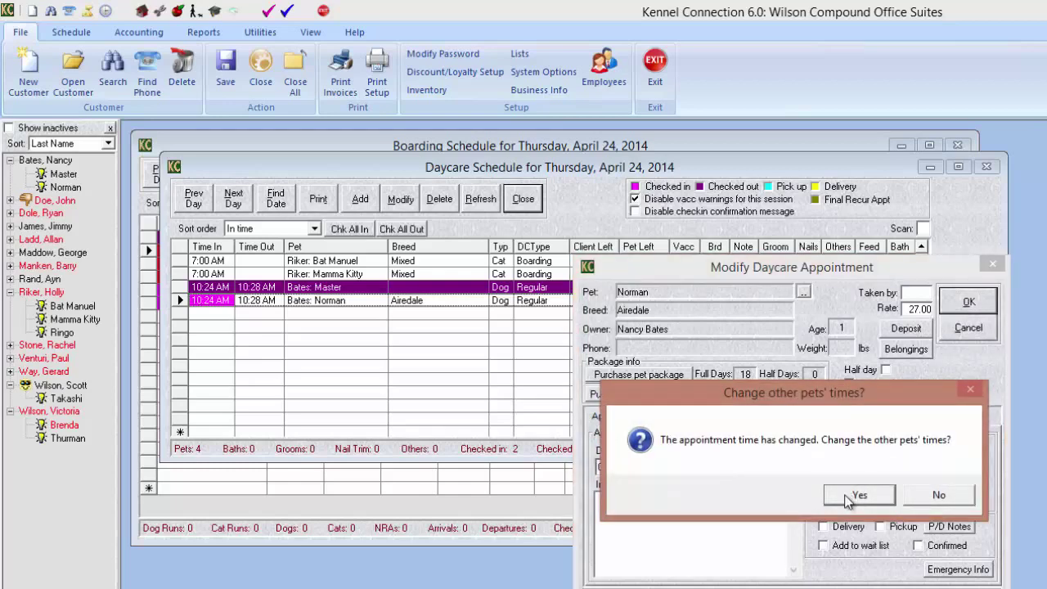
left_click(851, 496)
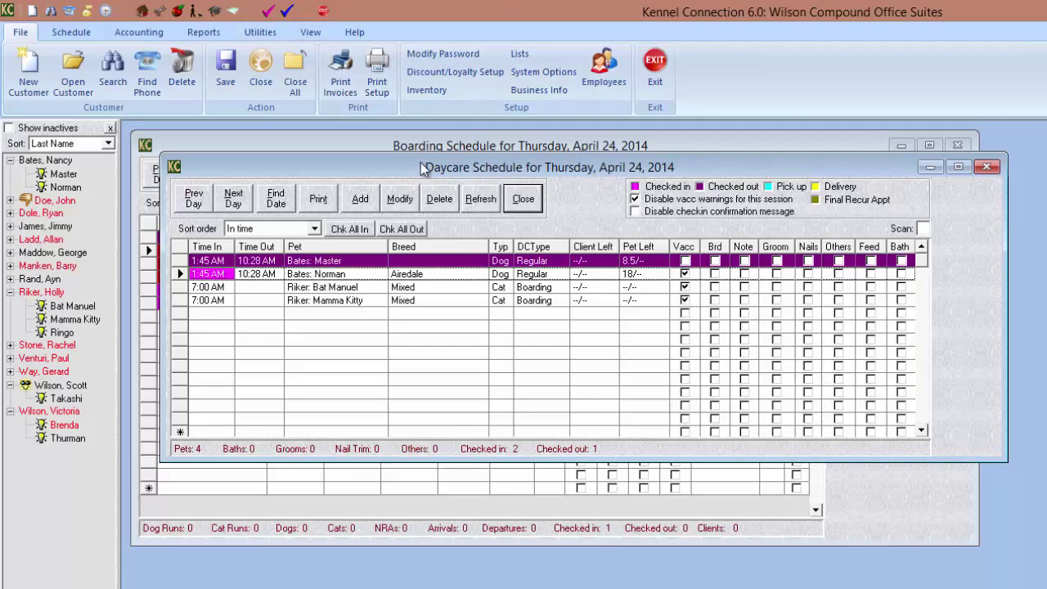
Step: Check Norman out on the daycare schedule without creating an invoice
left_click(288, 12)
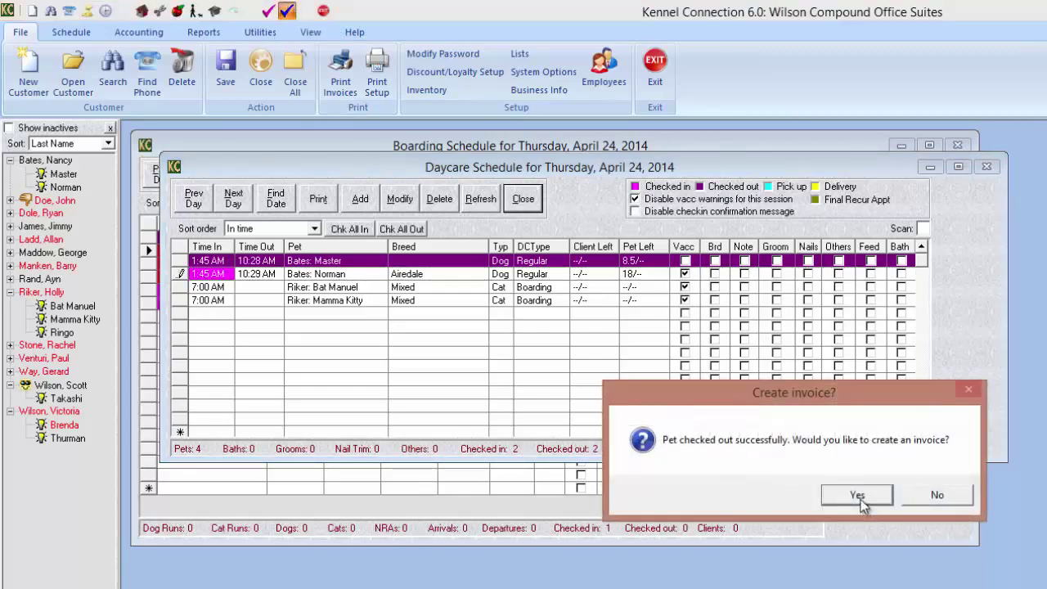
left_click(930, 496)
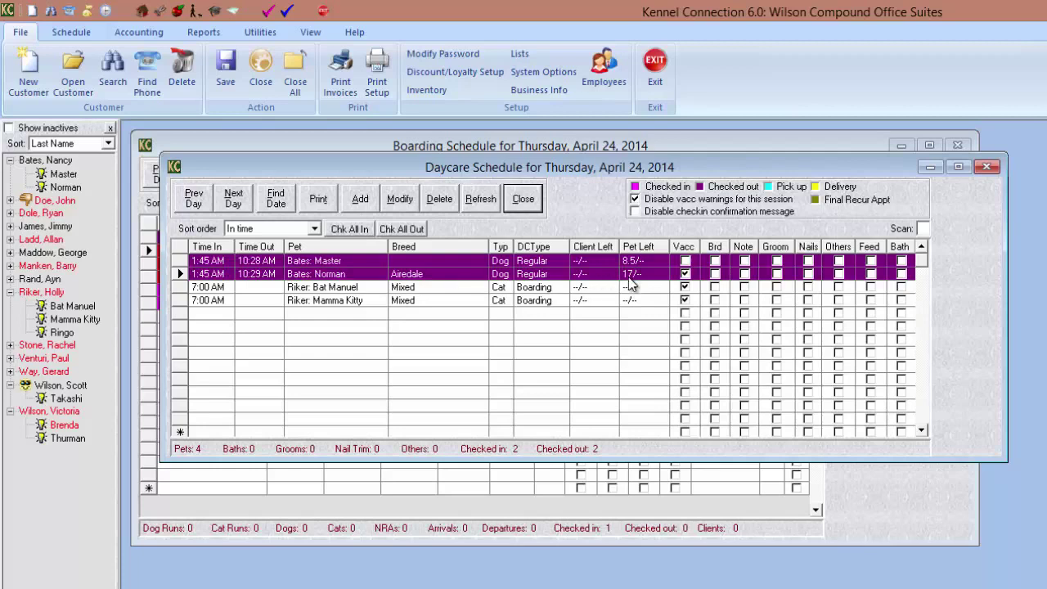
left_click(208, 278)
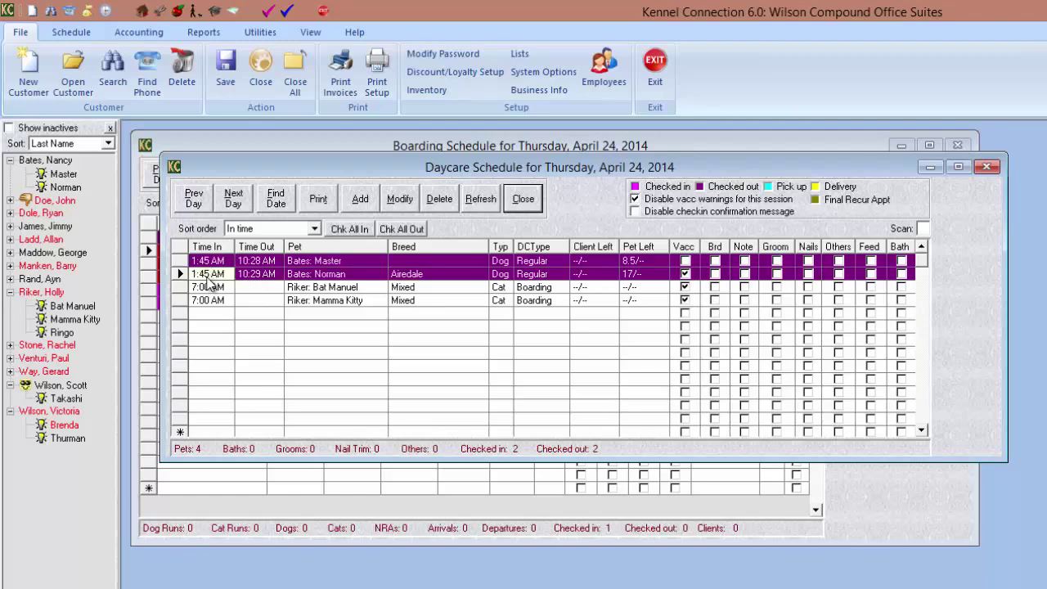
Step: Undo Norman's daycare checkout
left_click(444, 275)
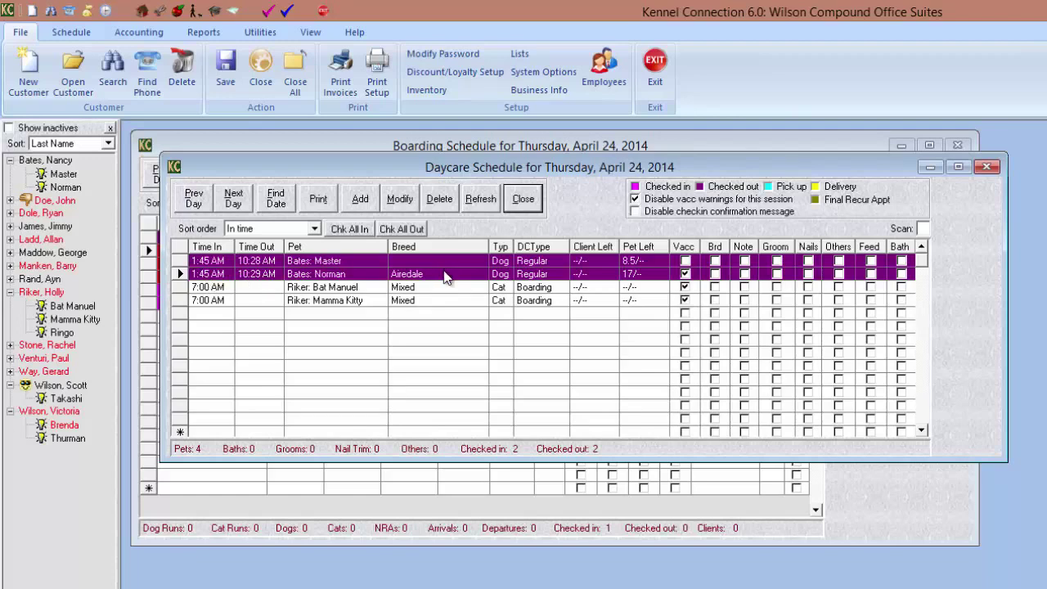
left_click(288, 14)
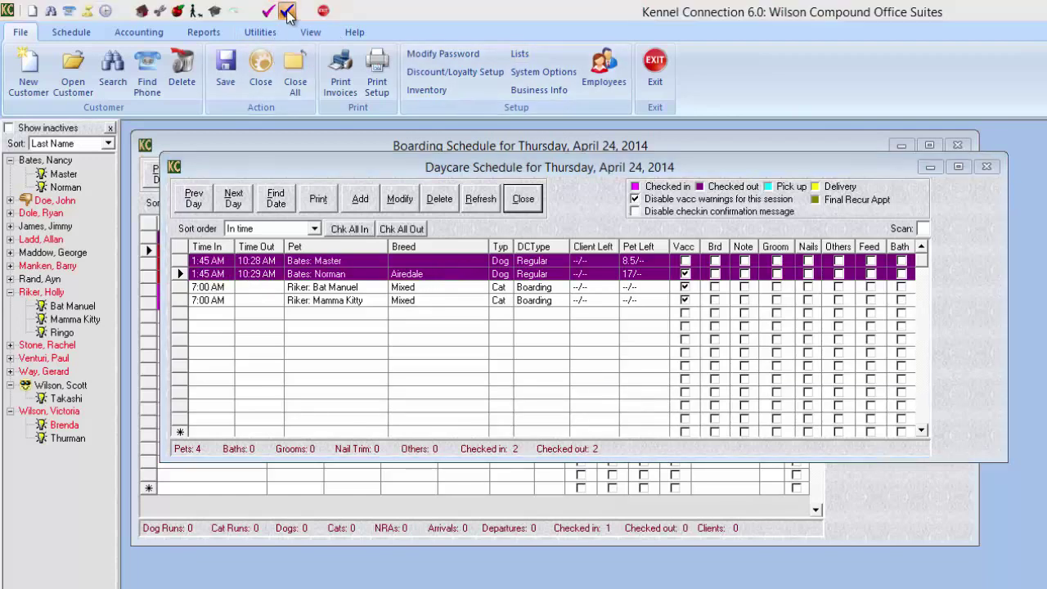
left_click(873, 501)
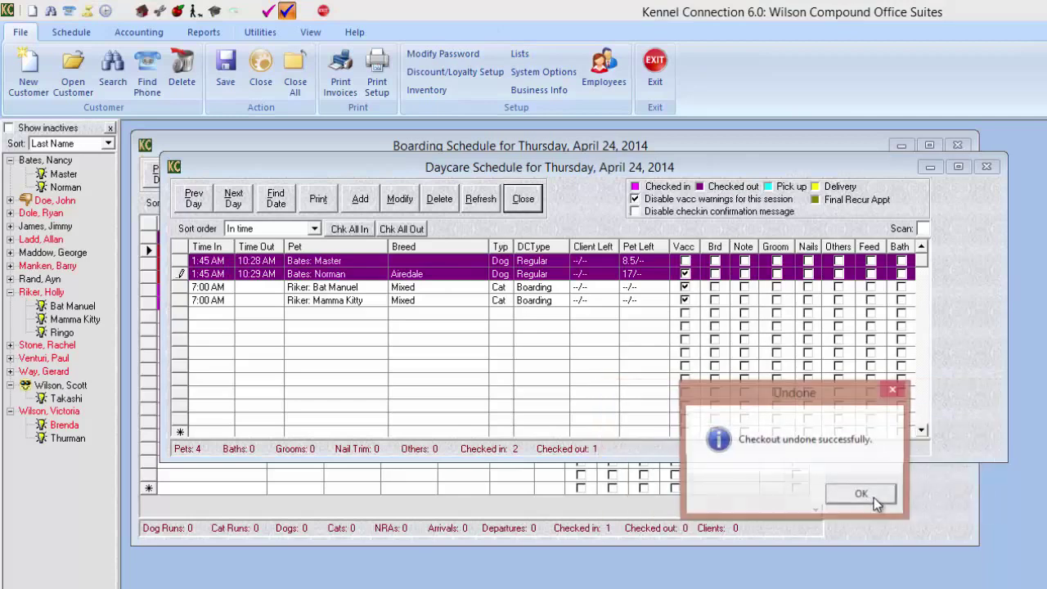
left_click(865, 499)
Step: Check Norman out of daycare again, start creating an invoice for the visit and cancel that invoice
left_click(286, 272)
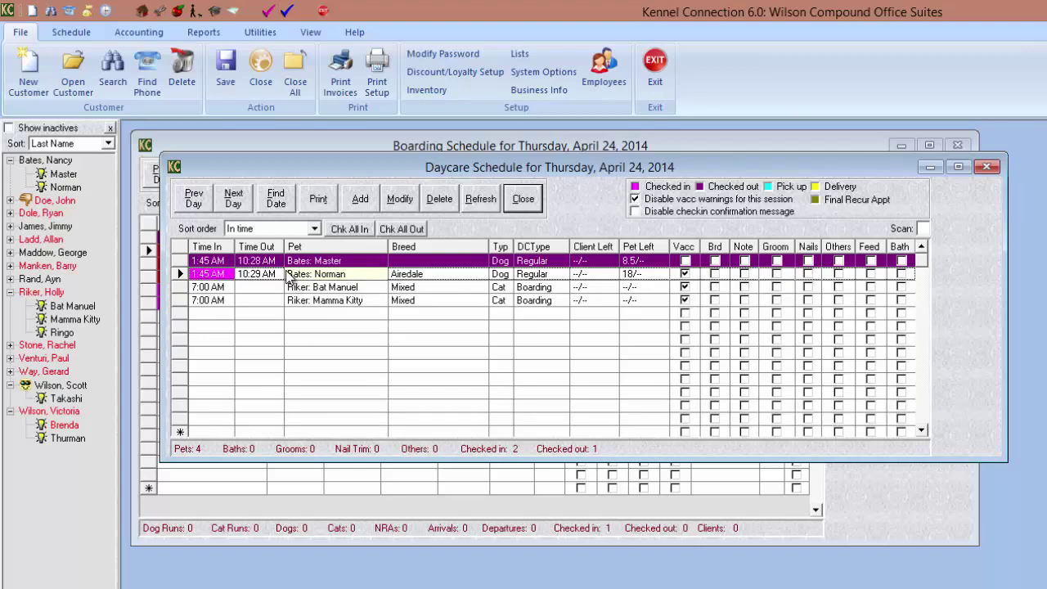
left_click(286, 11)
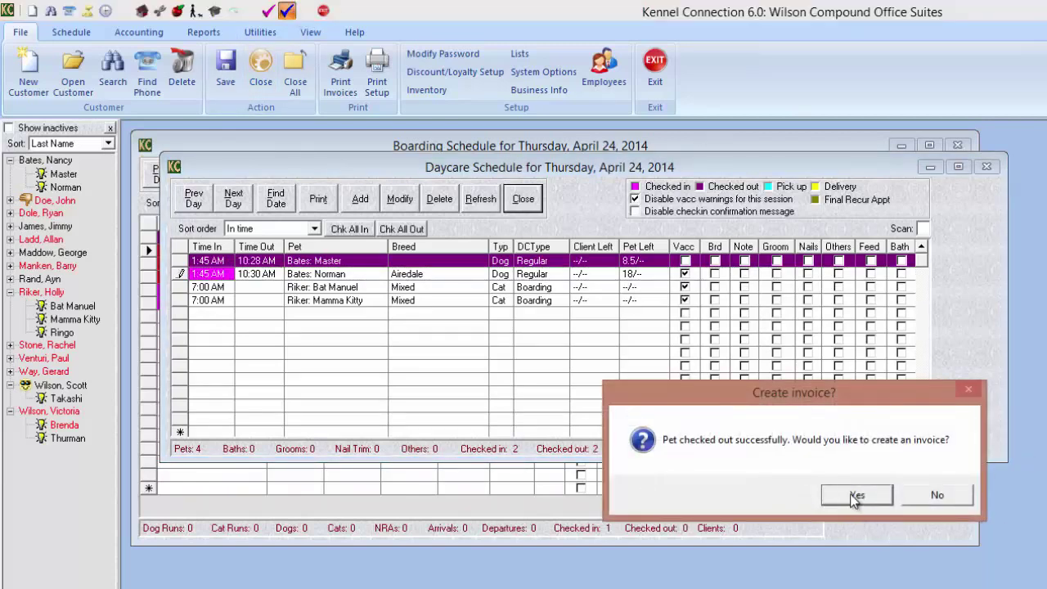
left_click(853, 496)
left_click(822, 417)
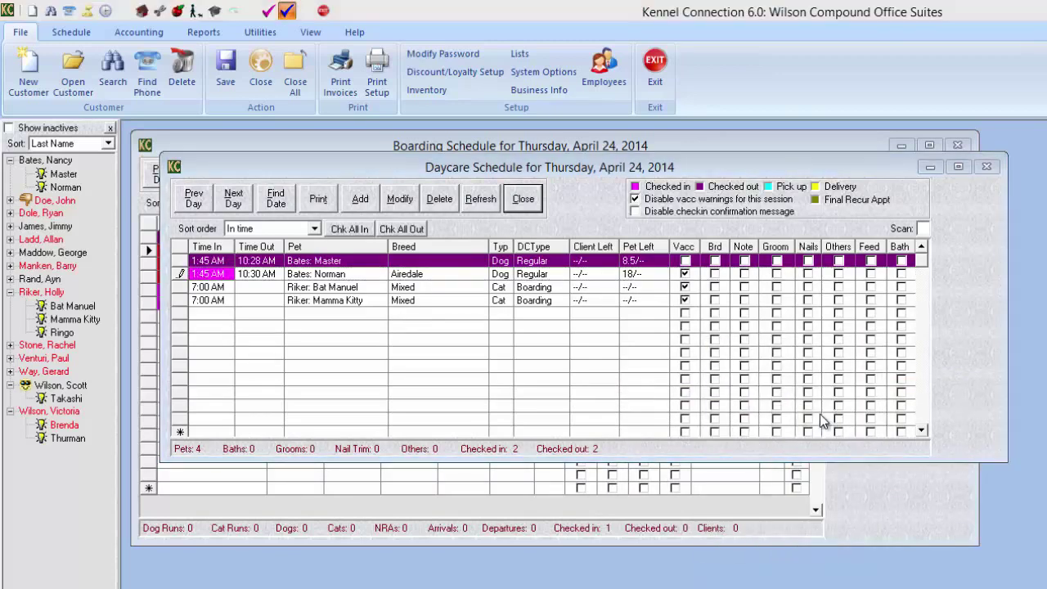
left_click(953, 497)
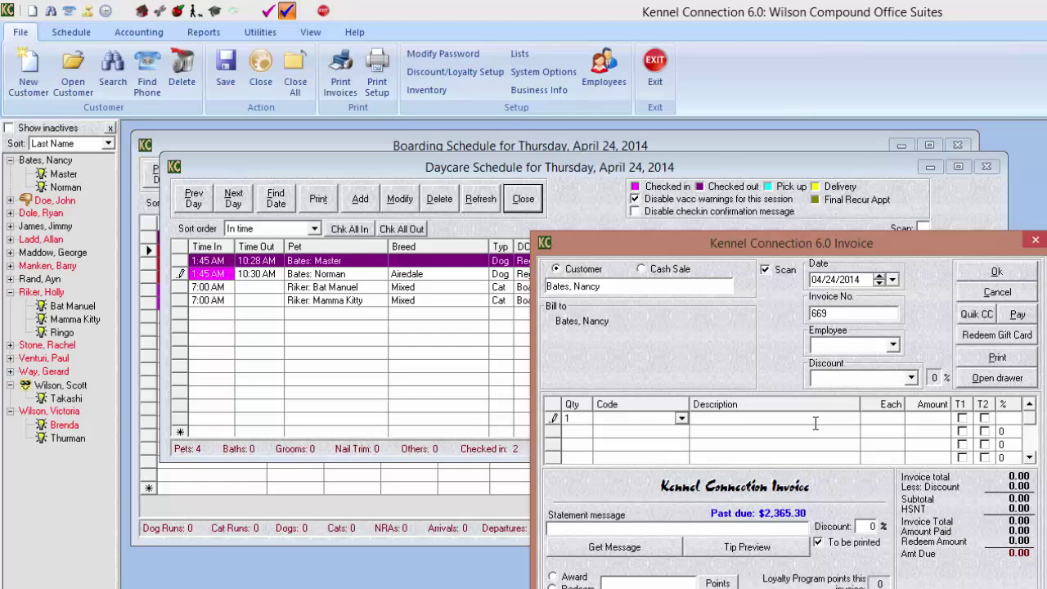
left_click_drag(742, 249, 665, 301)
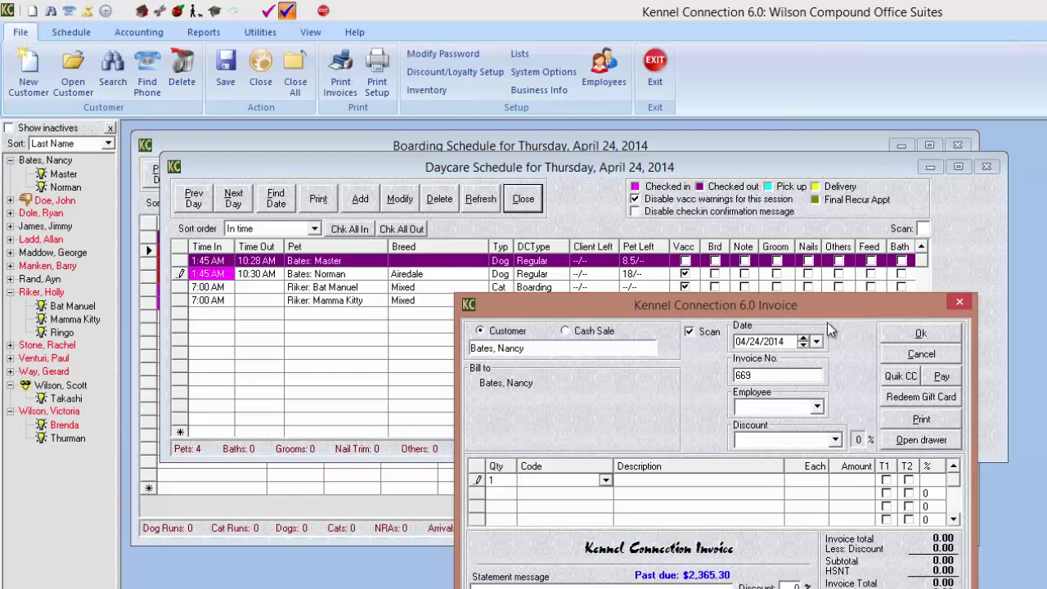
left_click(932, 360)
left_click(828, 499)
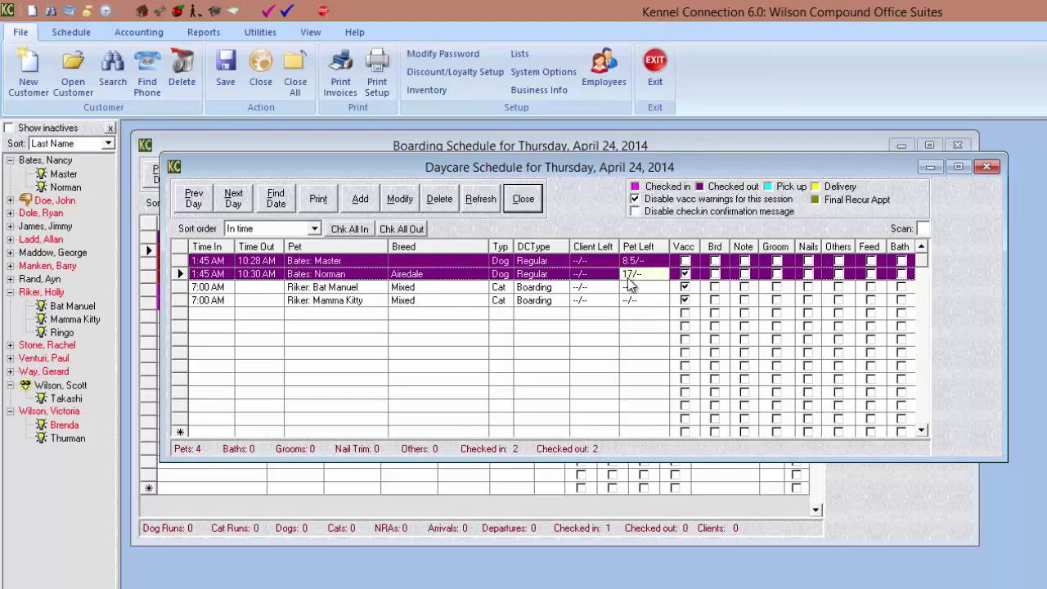
Step: Open Norman's pet record from the daycare schedule and show the packages in the notes section
left_click(411, 276)
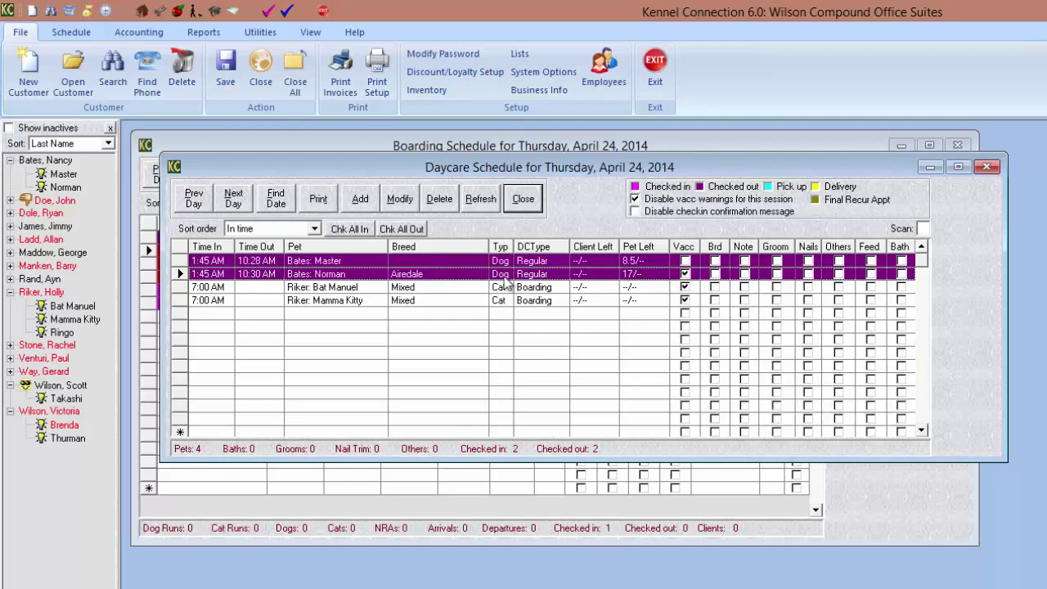
right_click(448, 277)
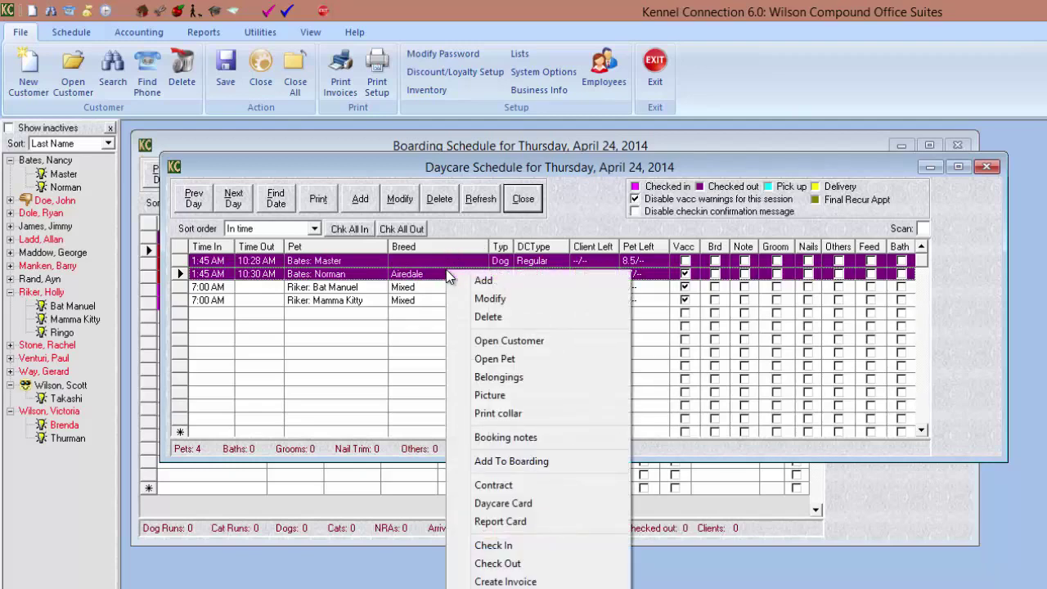
left_click(523, 360)
left_click(949, 496)
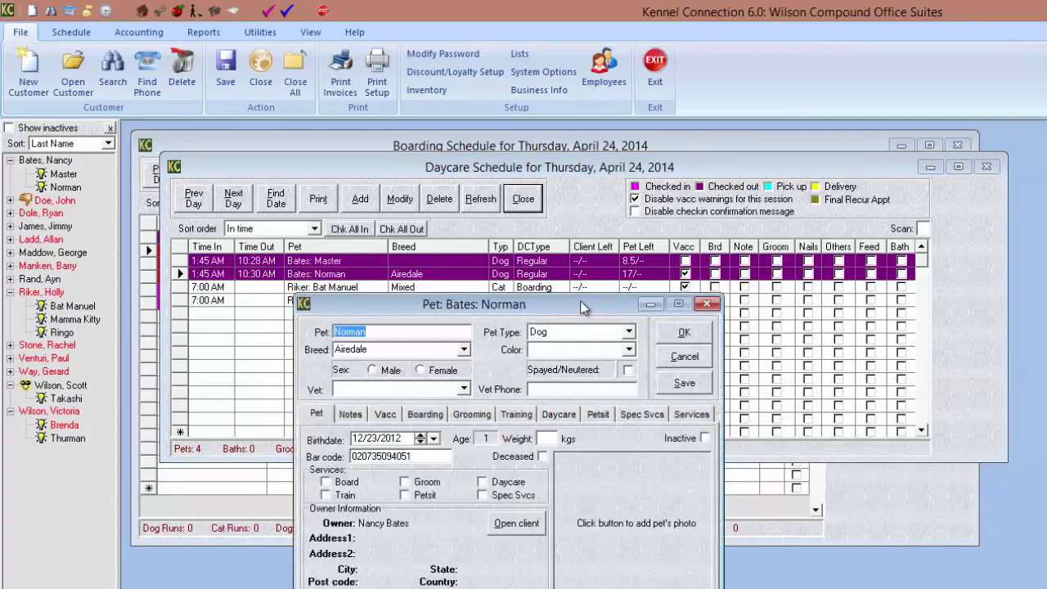
left_click(356, 417)
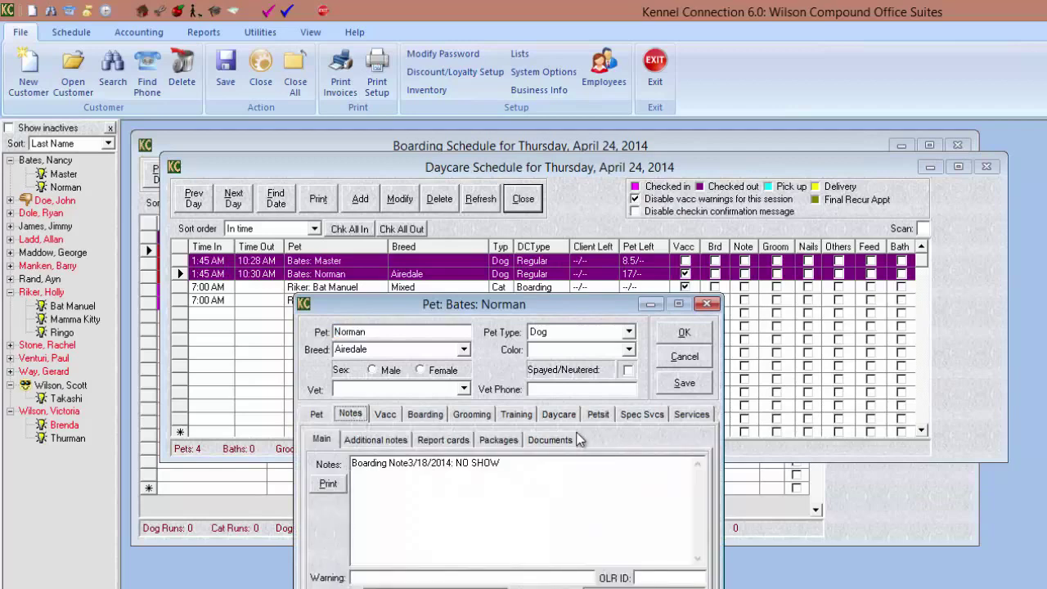
left_click(498, 440)
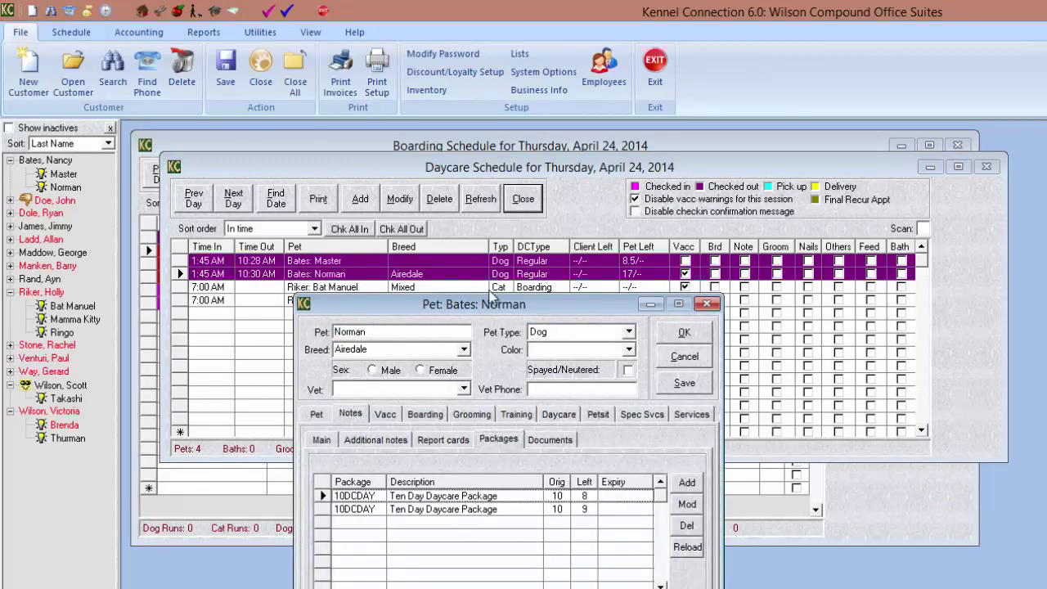
left_click_drag(521, 309, 525, 304)
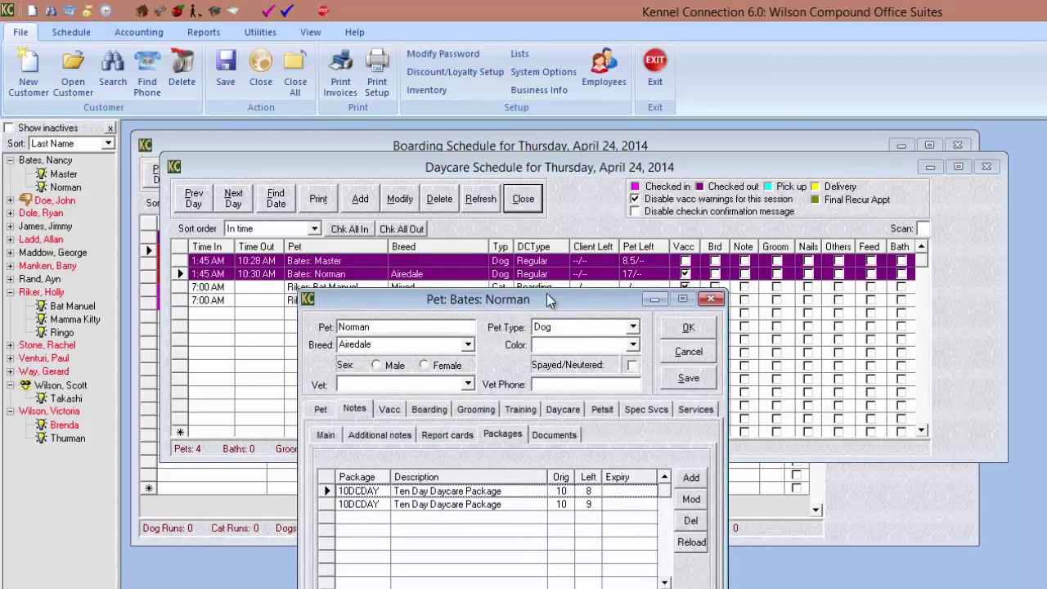
Step: Compare the original and remaining days of Norman's Ten Day Daycare Packages, and close the pet record
left_click(468, 503)
left_click(465, 495)
left_click(466, 503)
left_click(461, 491)
left_click(465, 504)
left_click(465, 494)
left_click(600, 506)
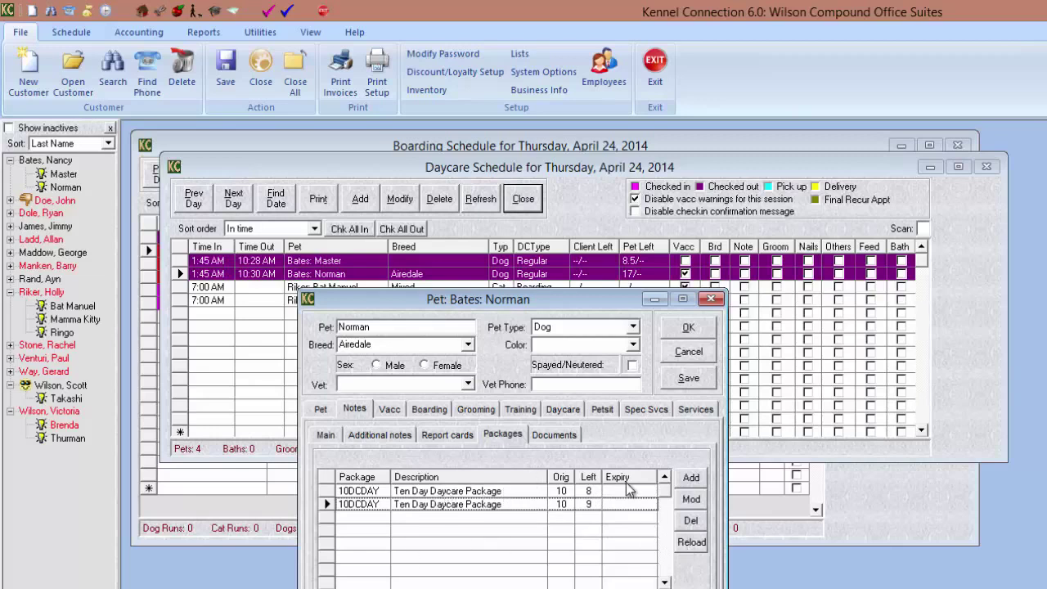
left_click(556, 492)
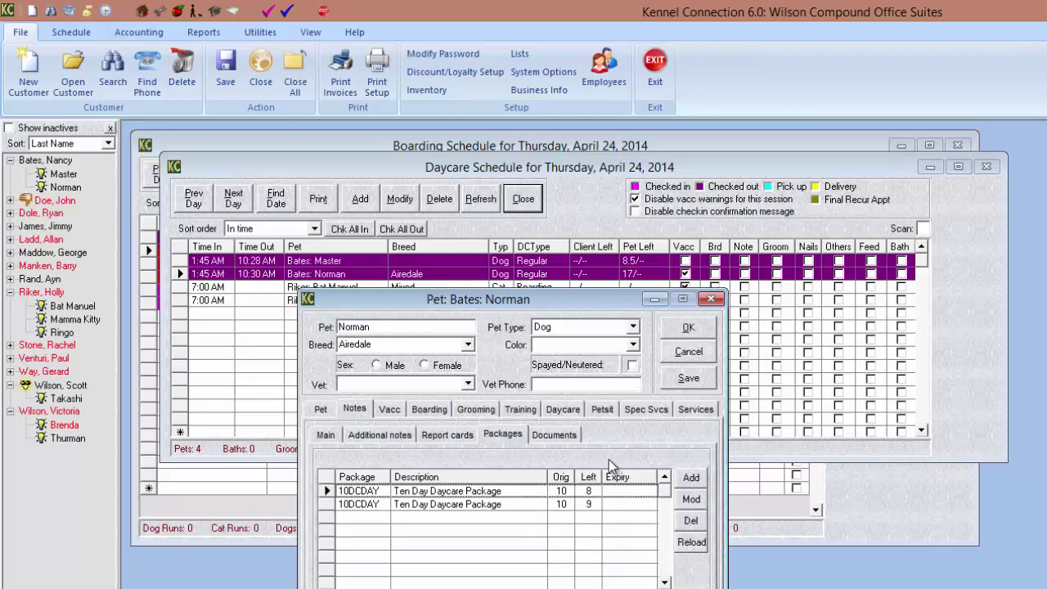
left_click(486, 504)
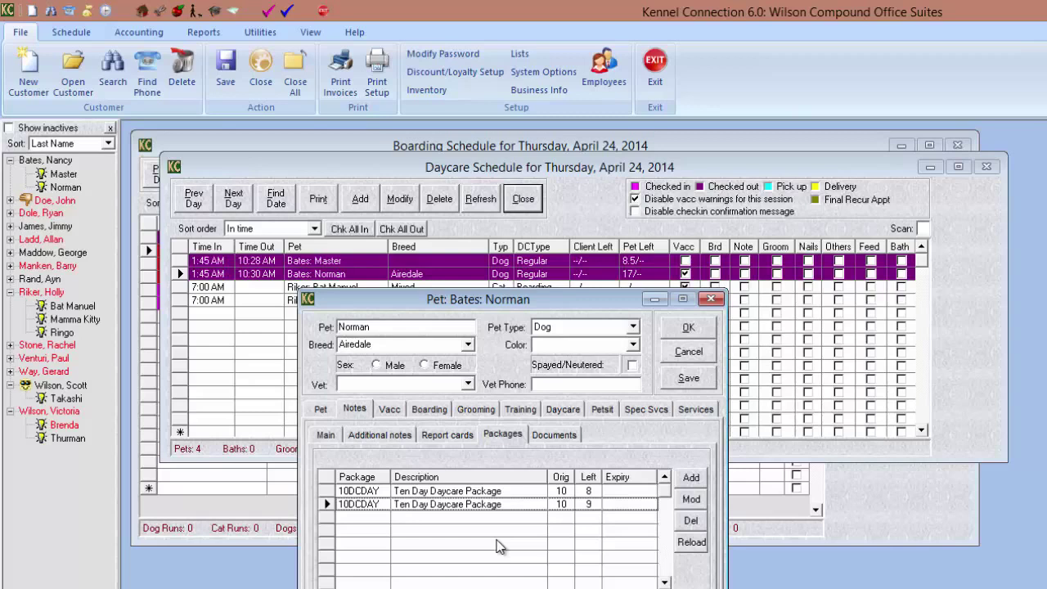
left_click_drag(515, 293, 513, 289)
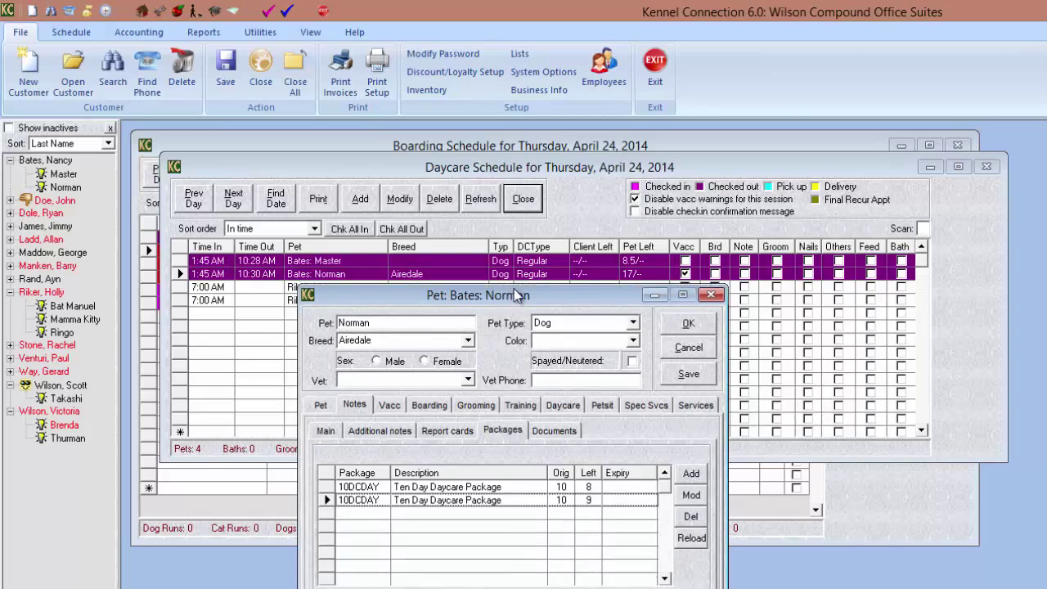
left_click(458, 503)
left_click(457, 489)
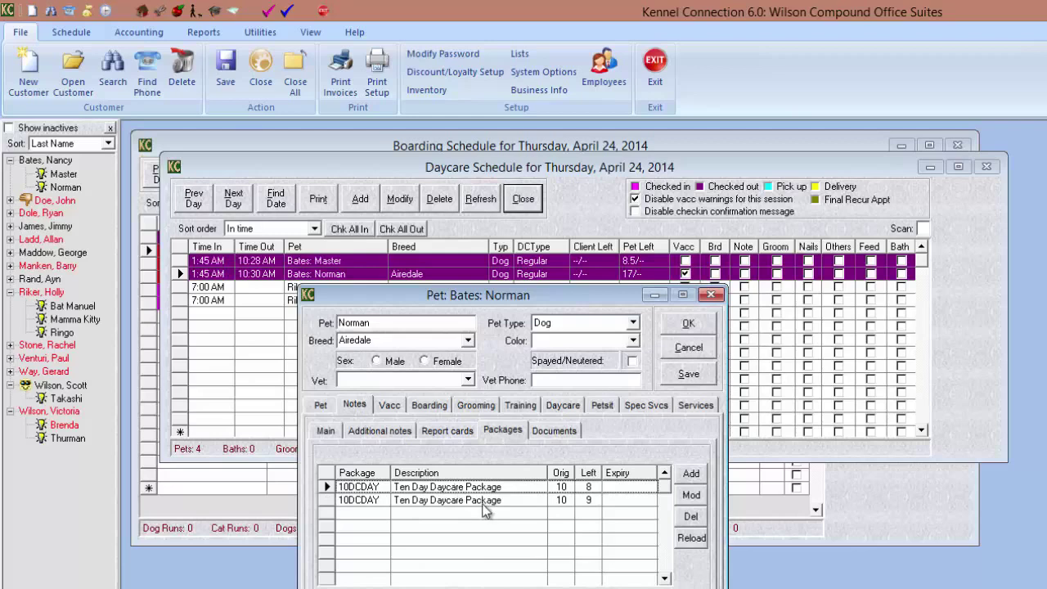
left_click(711, 295)
Step: Open the daycare packages setup list and compare the half day setting of 10DCDAY and 10DCHDAY
left_click(520, 54)
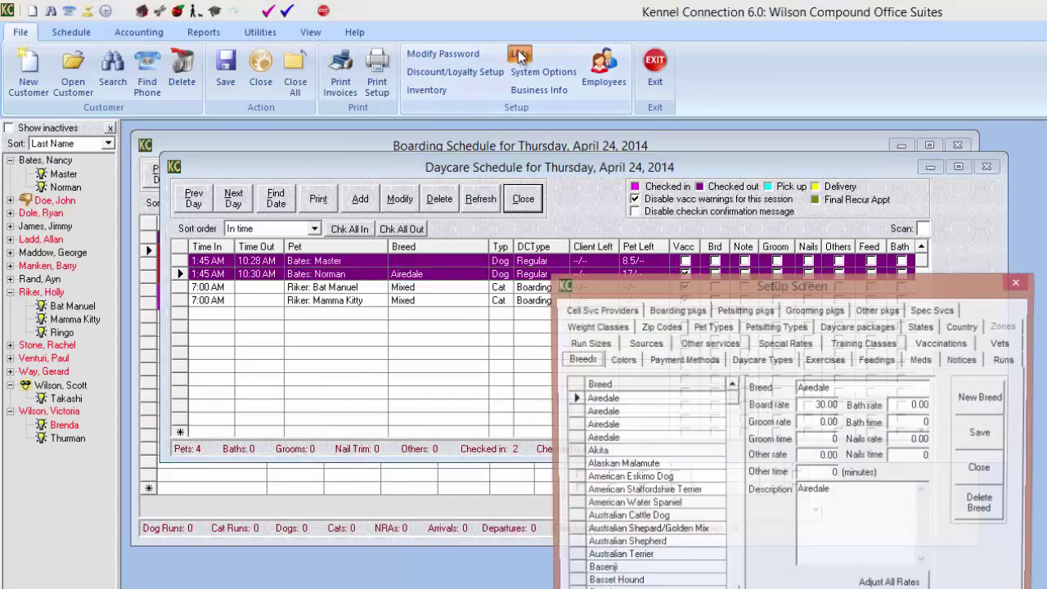
left_click(850, 329)
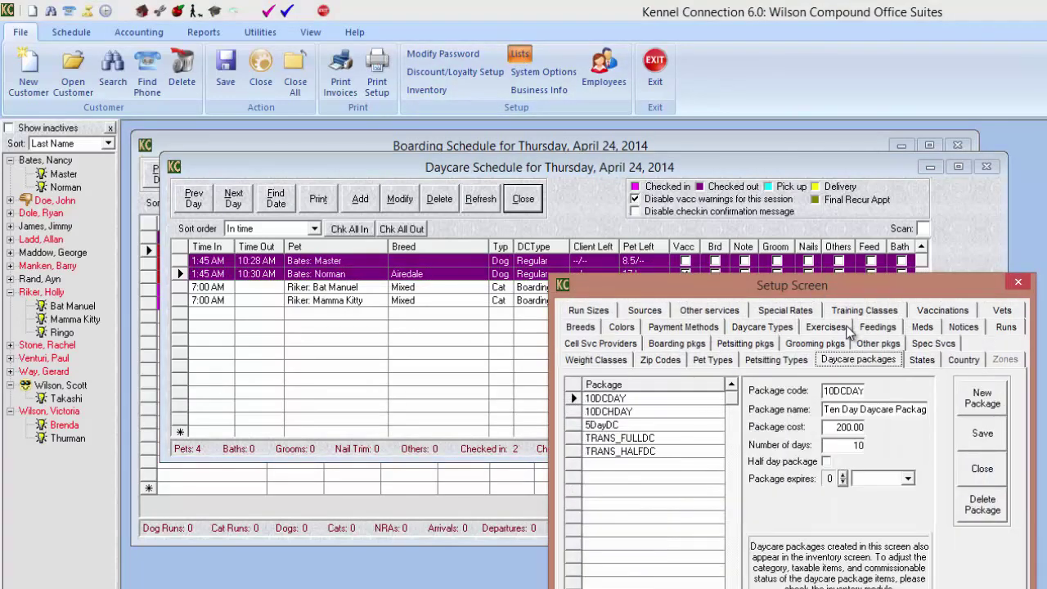
left_click(628, 399)
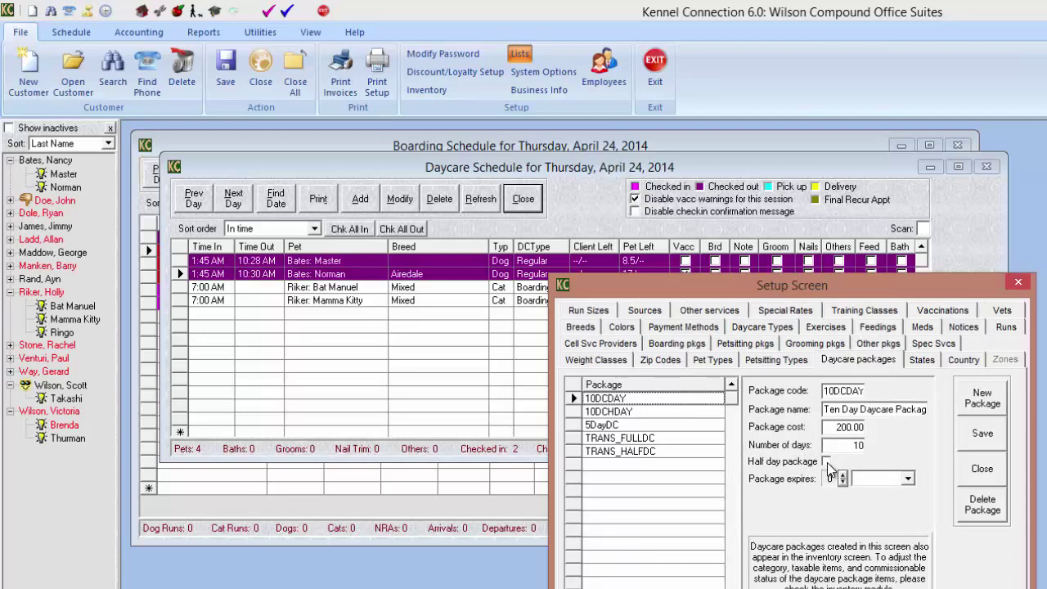
left_click(623, 412)
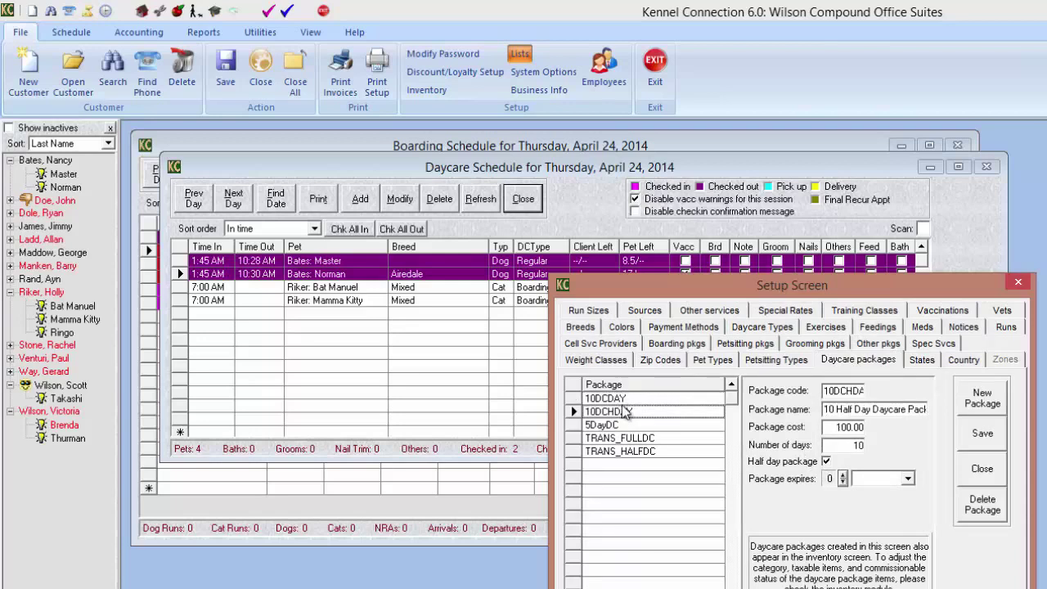
left_click(627, 398)
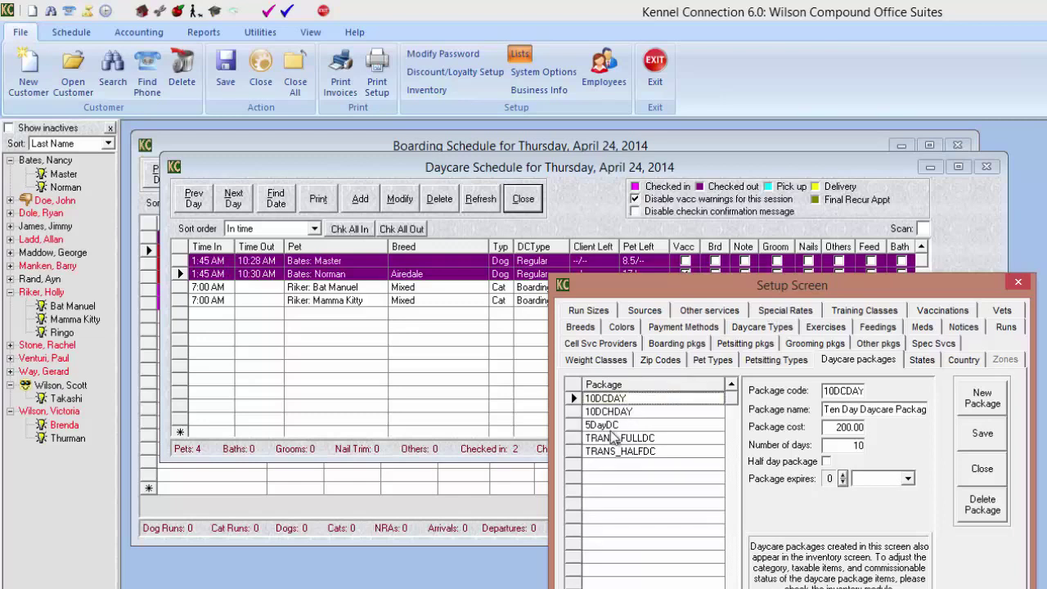
Step: Mark the 10DCDAY daycare package as a half day package and save it
left_click(826, 462)
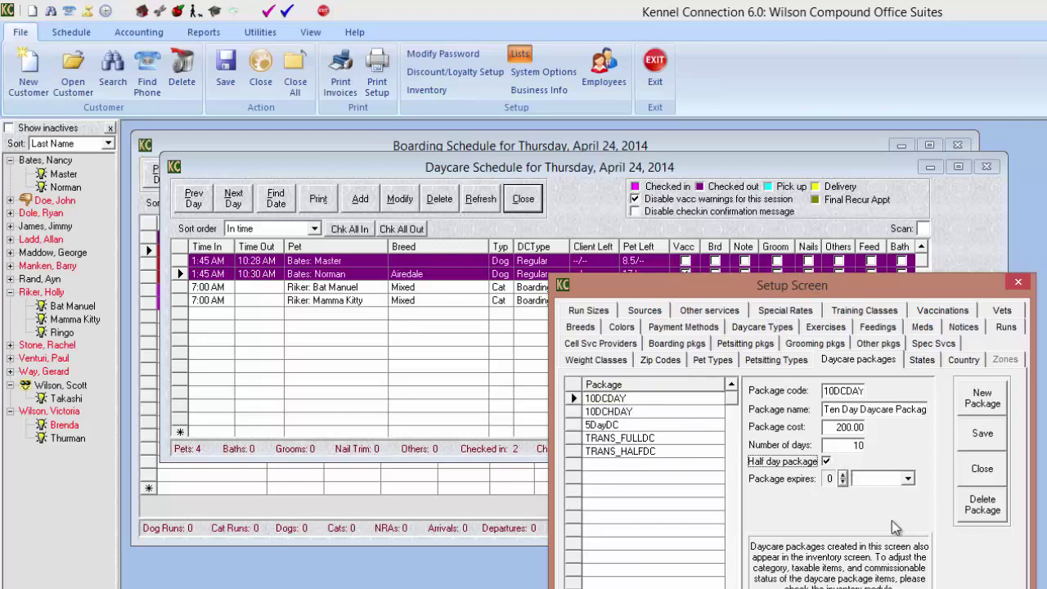
left_click(626, 412)
left_click(646, 400)
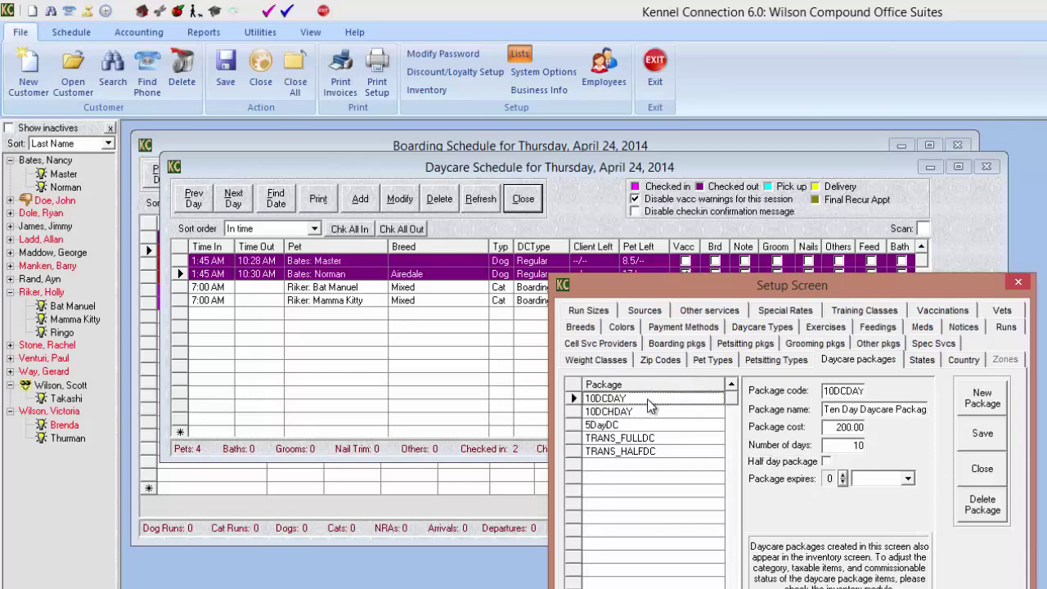
left_click(826, 462)
left_click(982, 433)
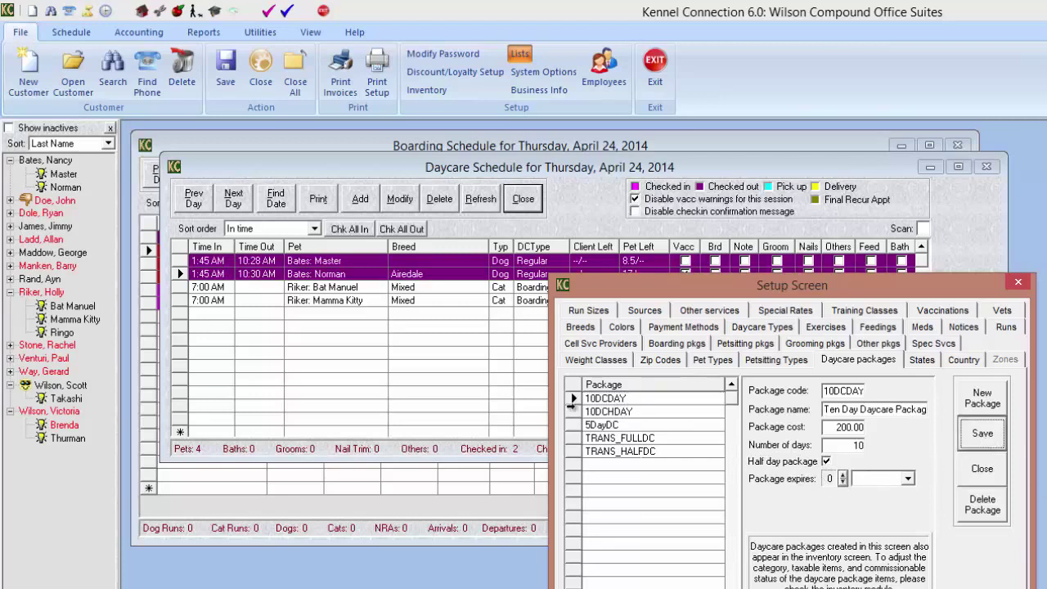
Step: Clear the half day package option on 10DCDAY and save the package
left_click(610, 412)
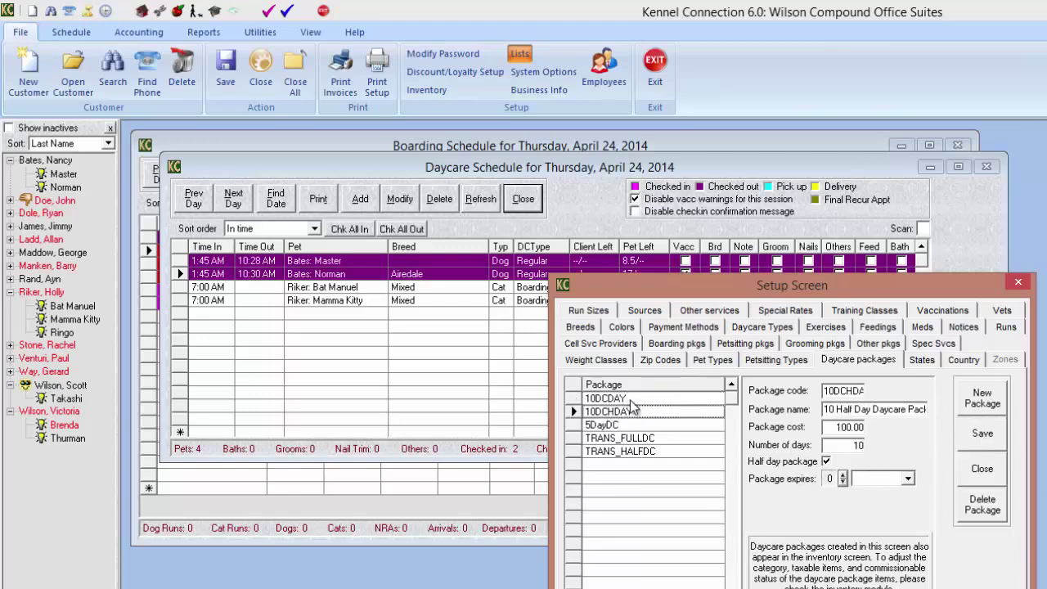
left_click(634, 400)
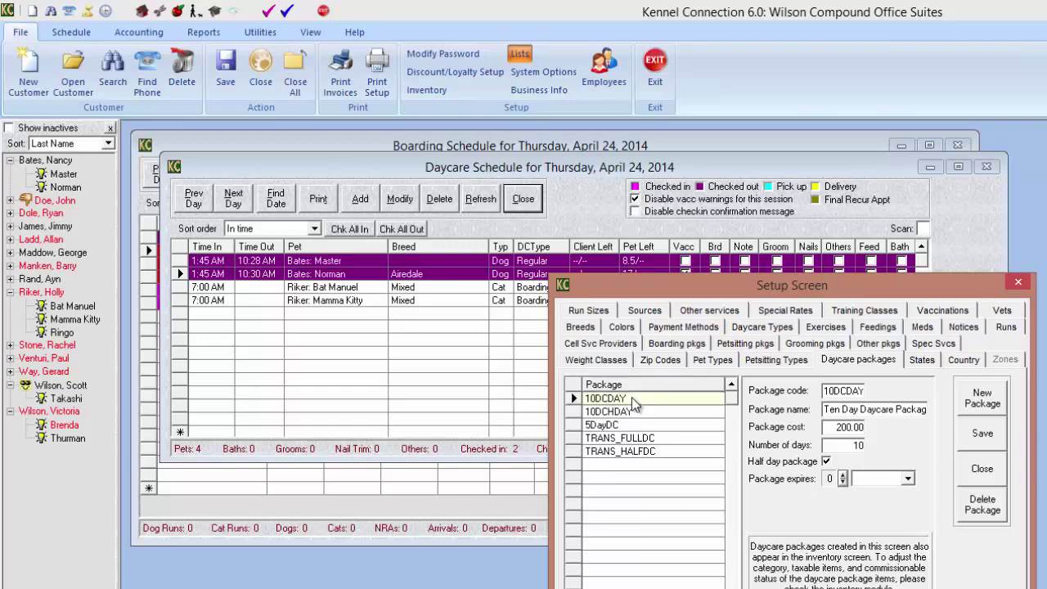
left_click(826, 461)
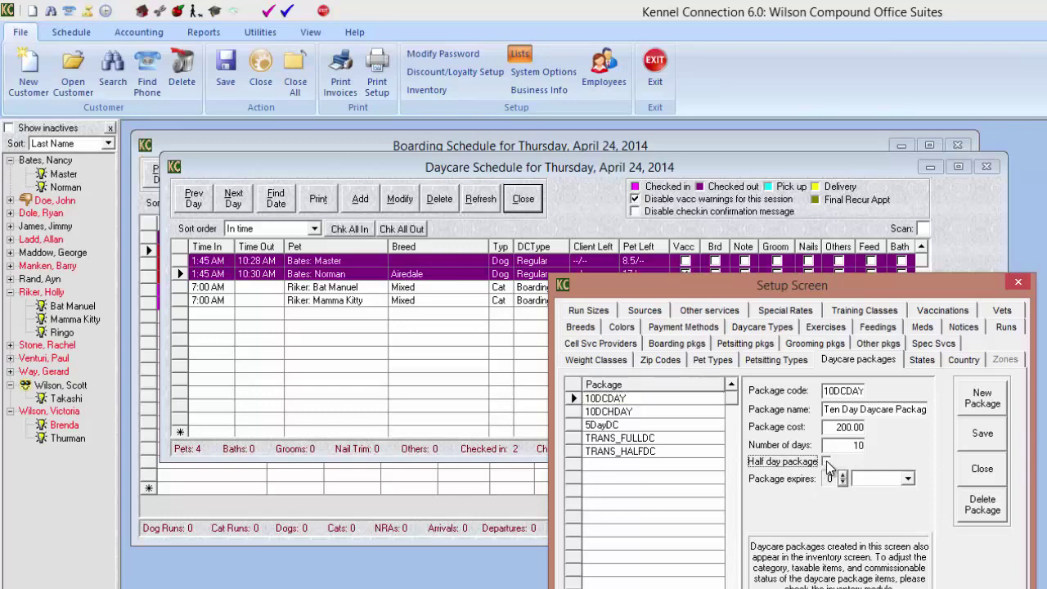
left_click(981, 433)
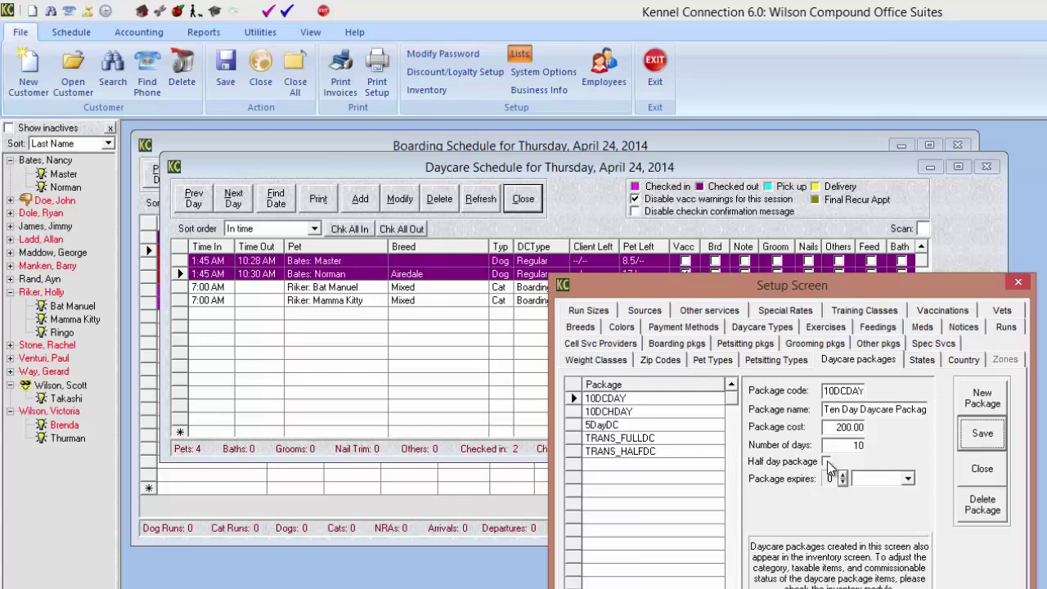
Step: Reopen the setup lists and review the boarding, petsitting, grooming and other package definitions
left_click(990, 473)
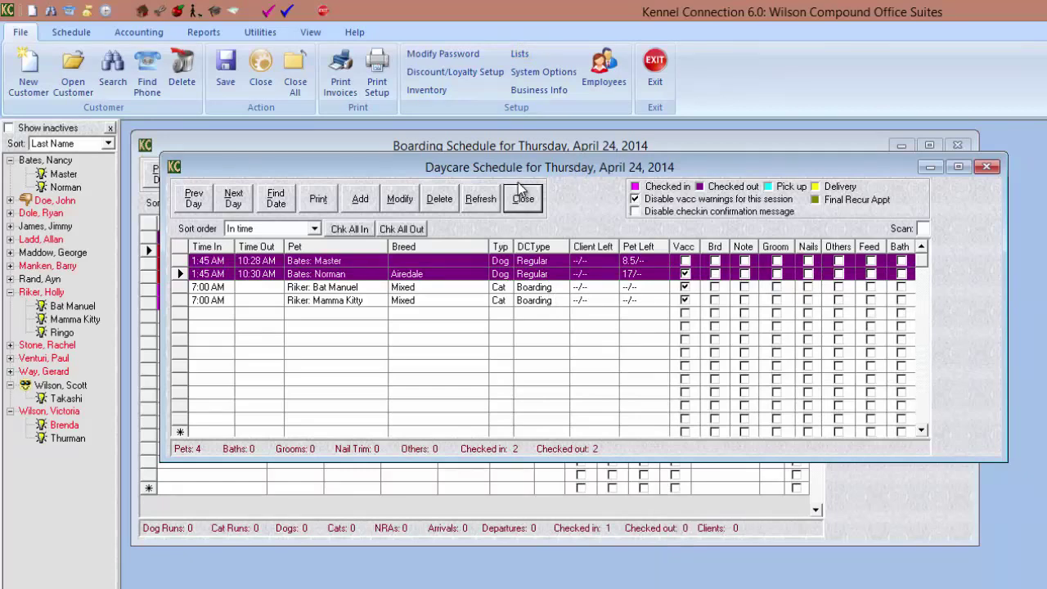
left_click(520, 54)
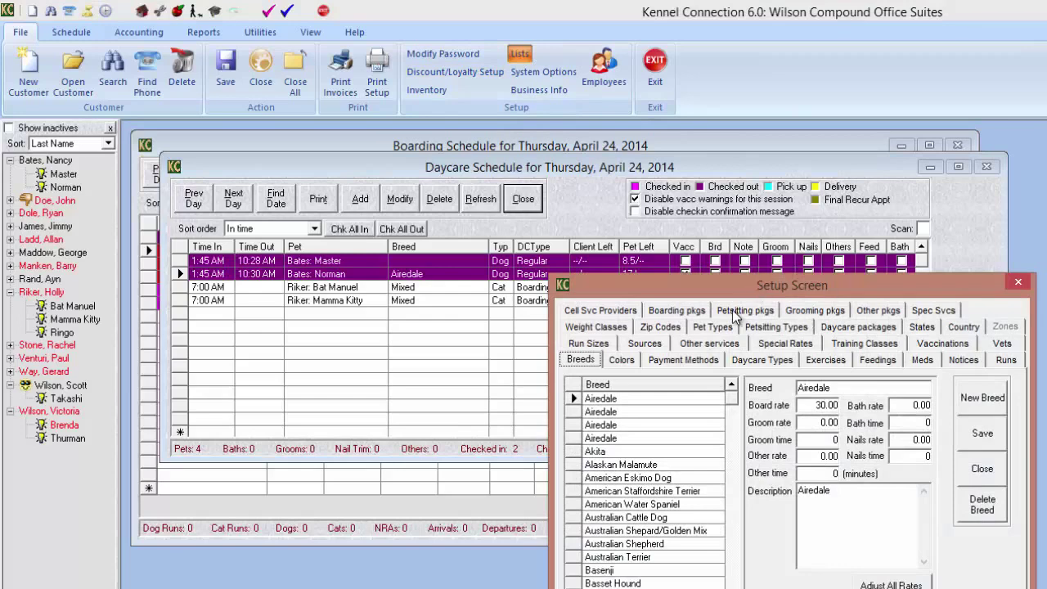
left_click(694, 315)
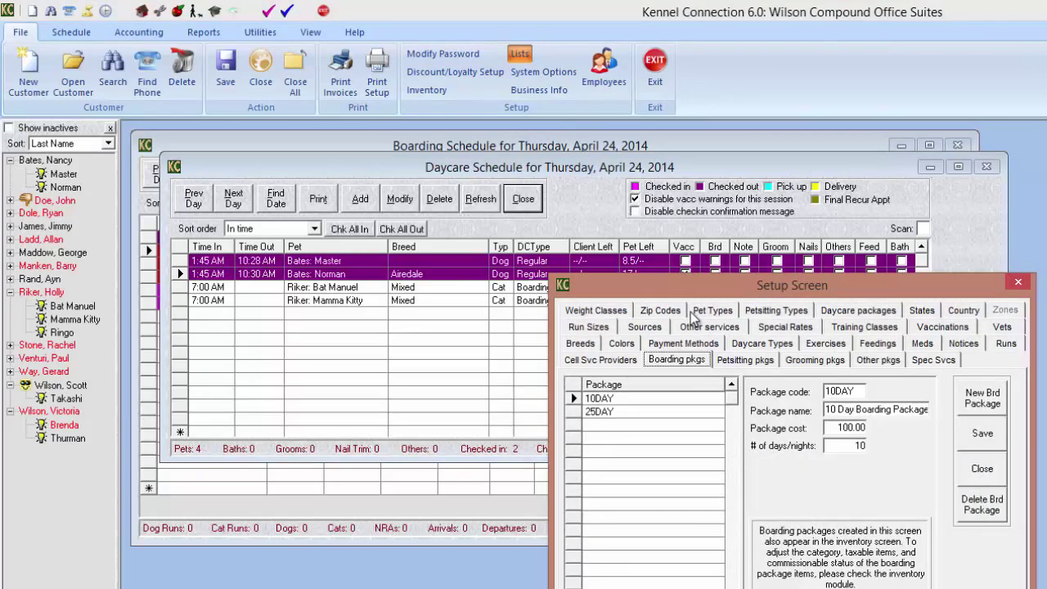
left_click(724, 364)
left_click(795, 364)
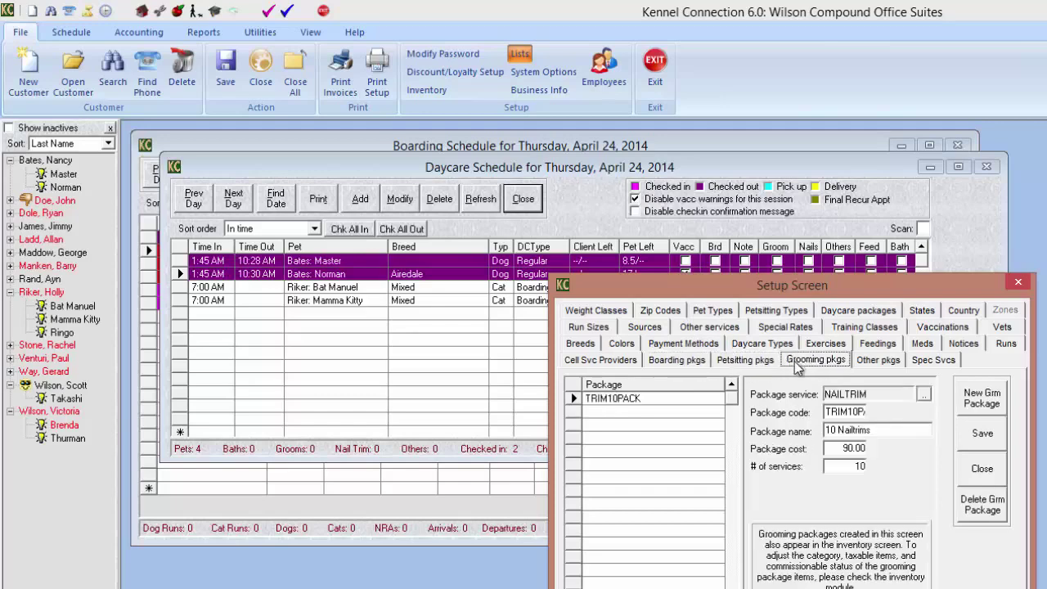
left_click(882, 368)
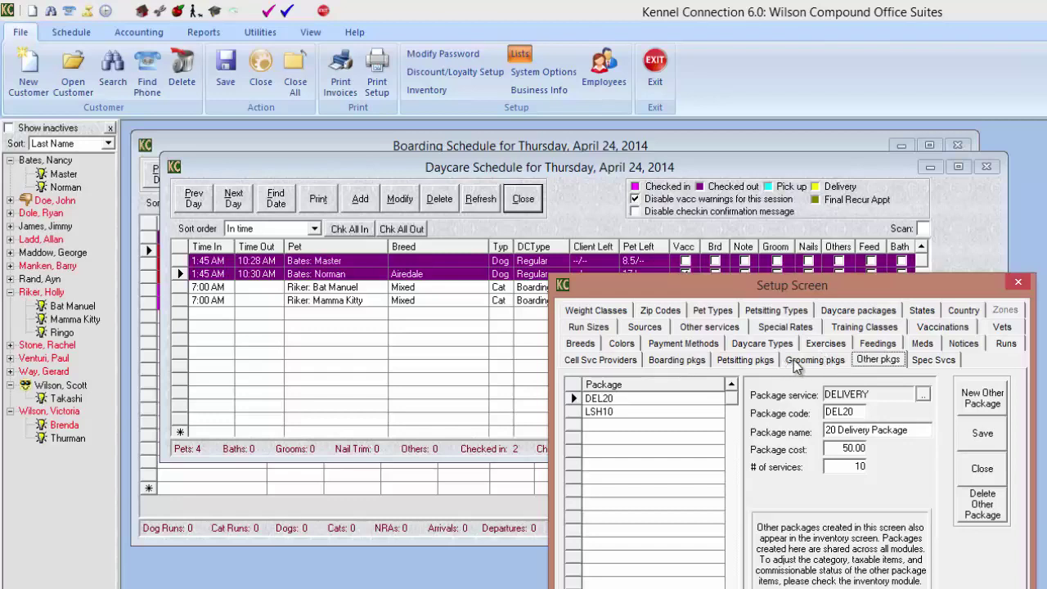
Step: Go back through the grooming, petsitting and boarding packages, view the daycare types and daycare packages, and close the setup lists
left_click(796, 365)
left_click(740, 362)
left_click(701, 365)
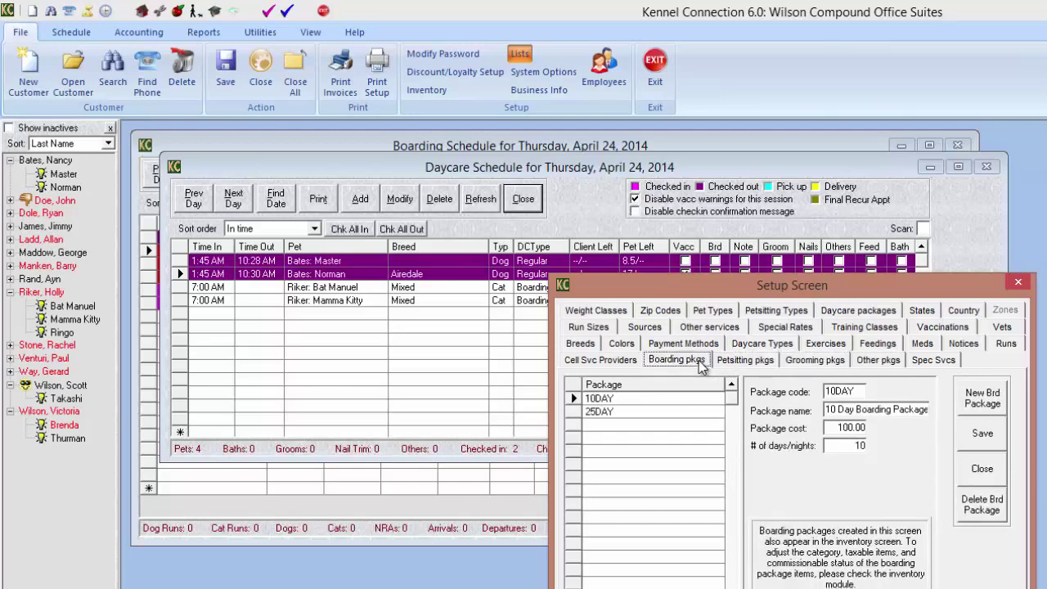
left_click(772, 346)
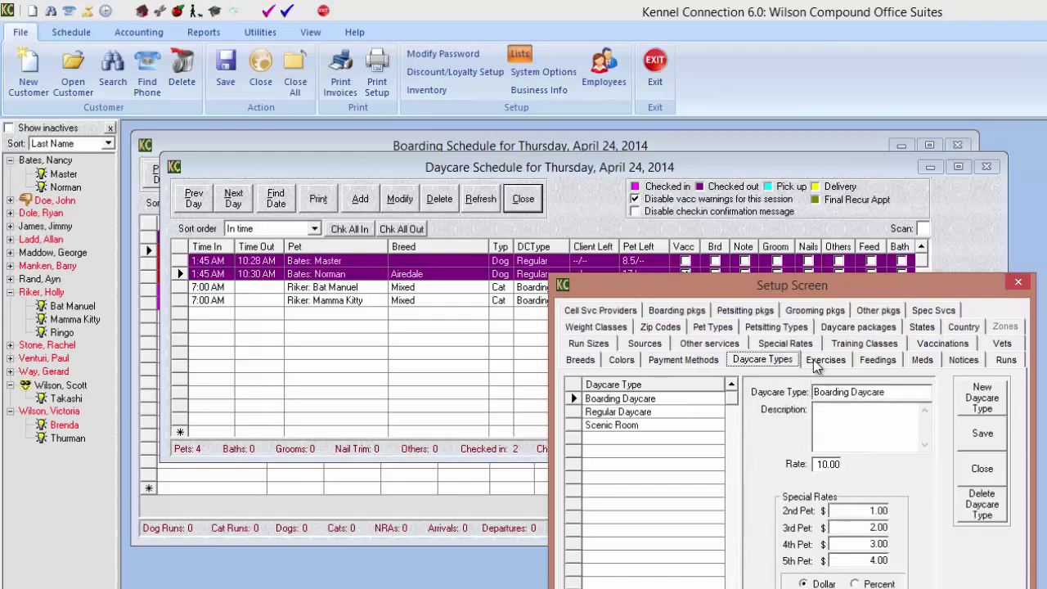
left_click(846, 329)
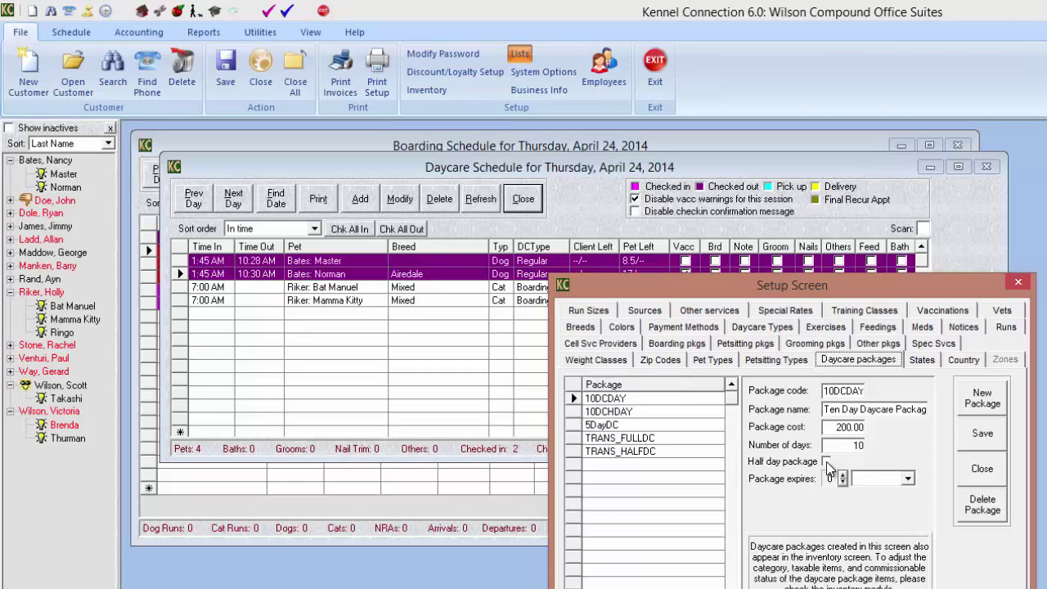
left_click(1019, 282)
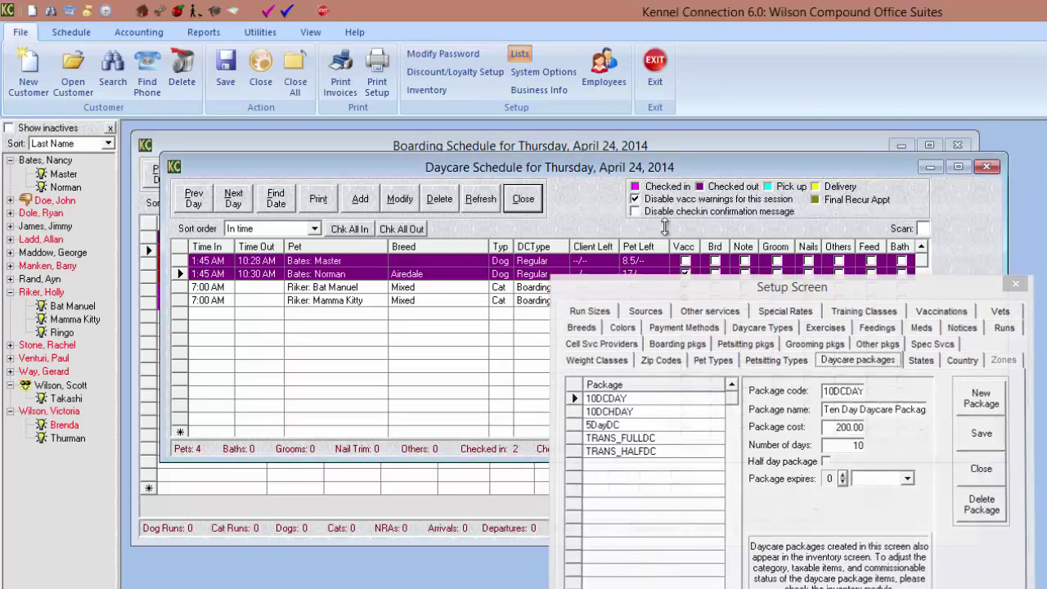
Step: Review the package decrement and half day package settings in the daycare system options, and close them without changes
left_click(524, 72)
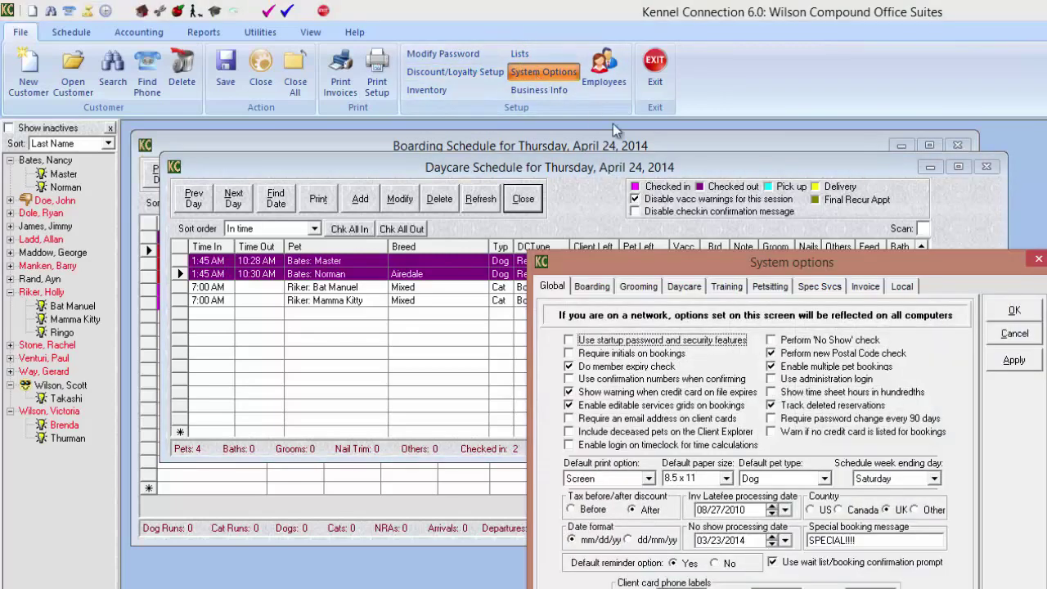
left_click(684, 286)
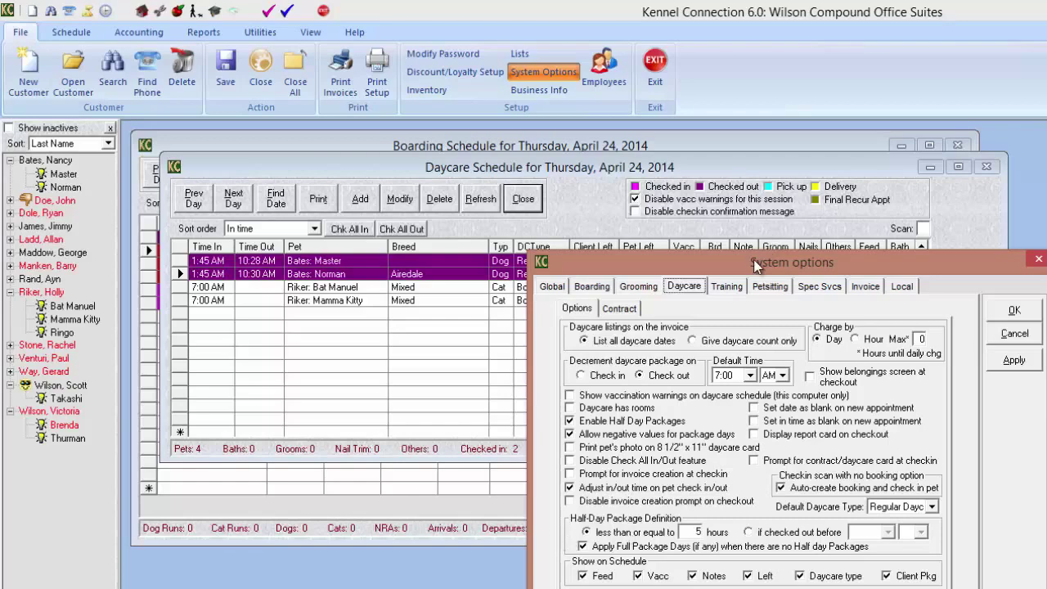
left_click_drag(753, 259, 743, 250)
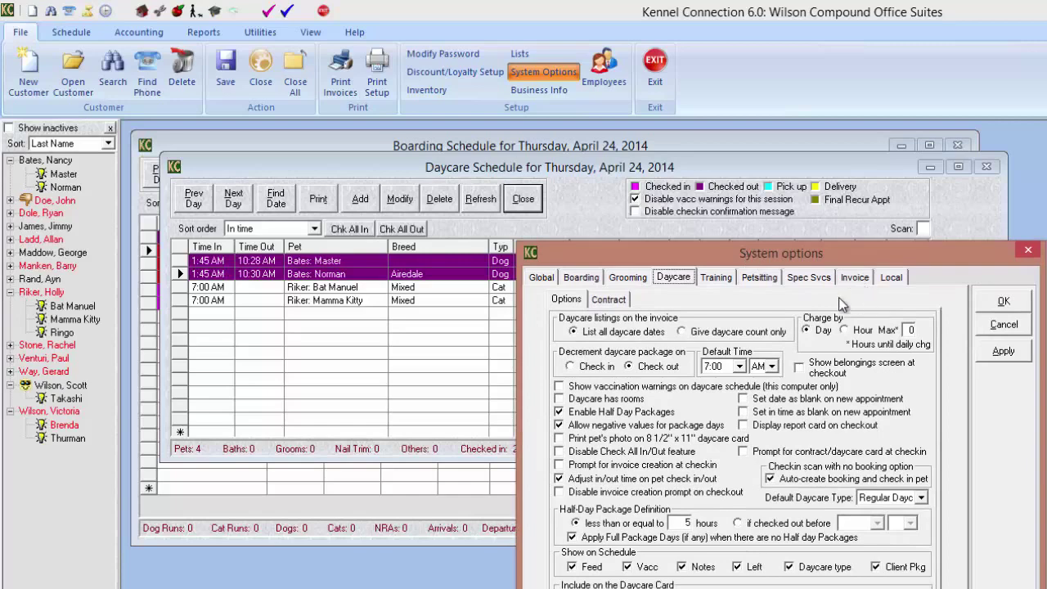
left_click(1028, 250)
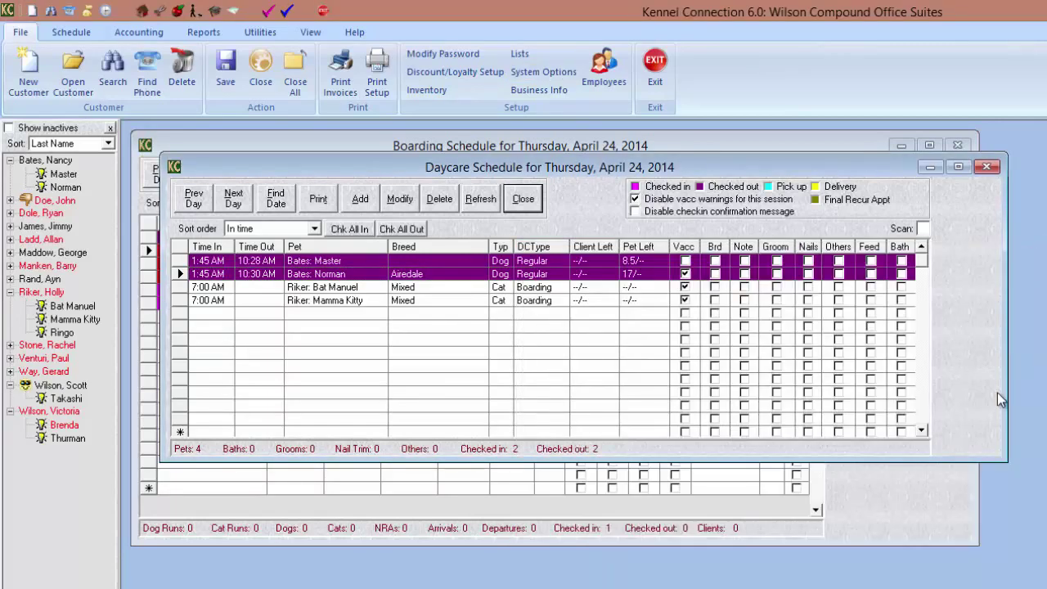
Step: Open Master's daycare appointment, switch the use of a package day for this visit off and on again, and cancel the modification
double_click(320, 262)
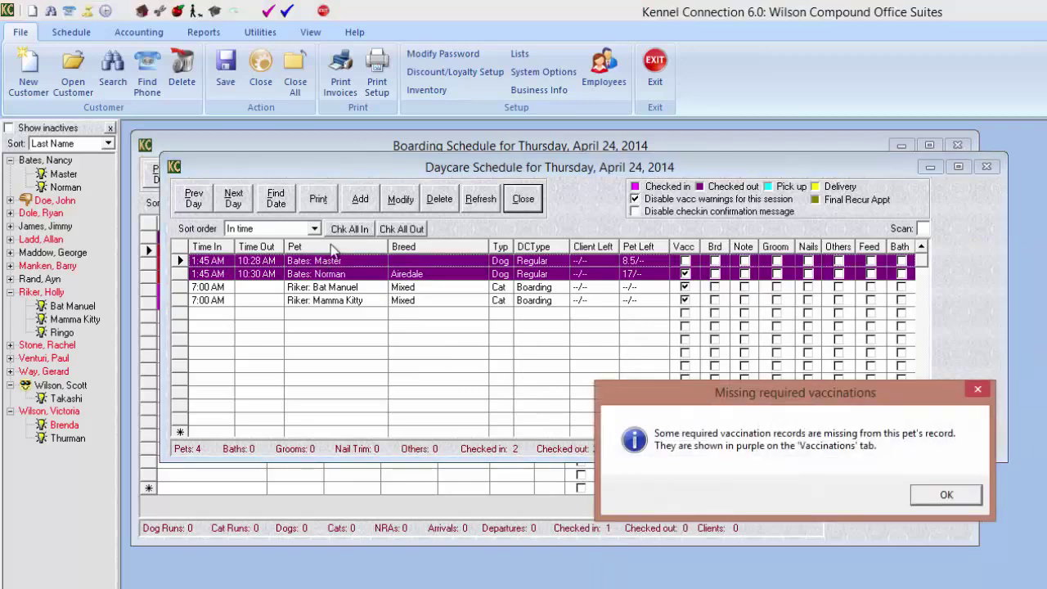
left_click(947, 494)
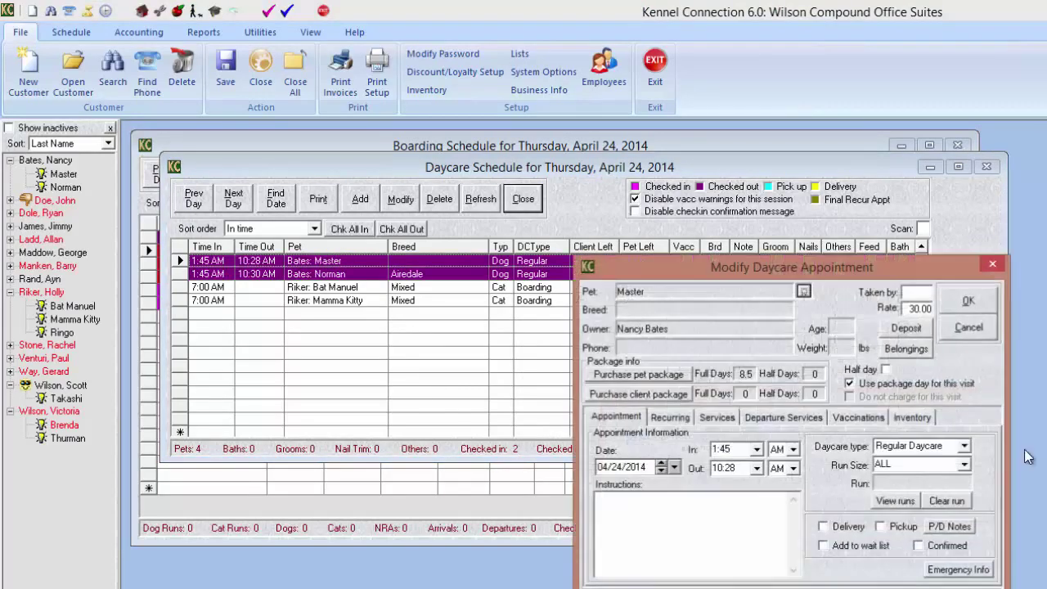
left_click(850, 384)
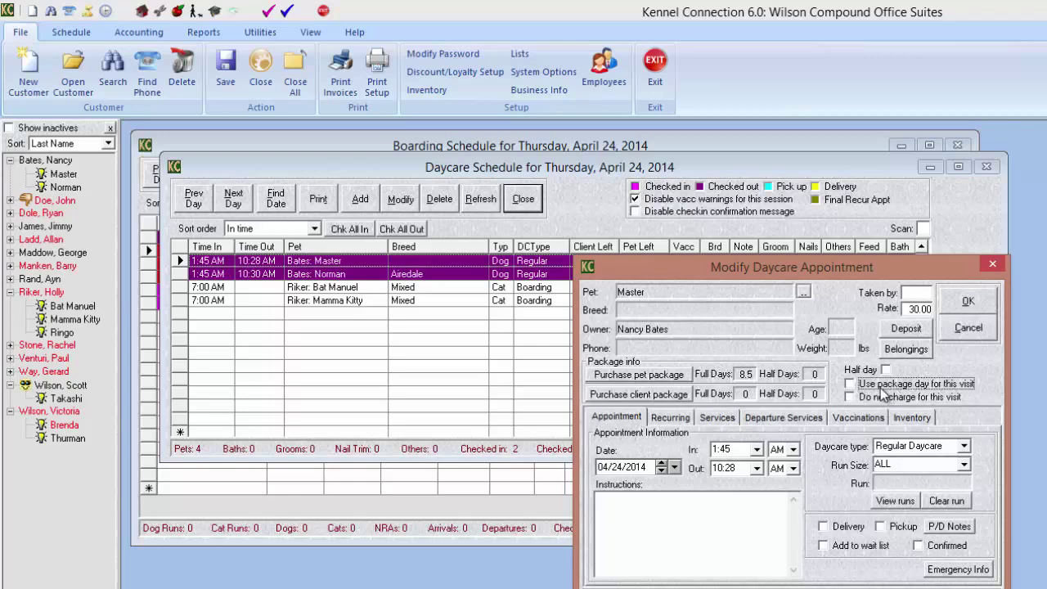
left_click(851, 387)
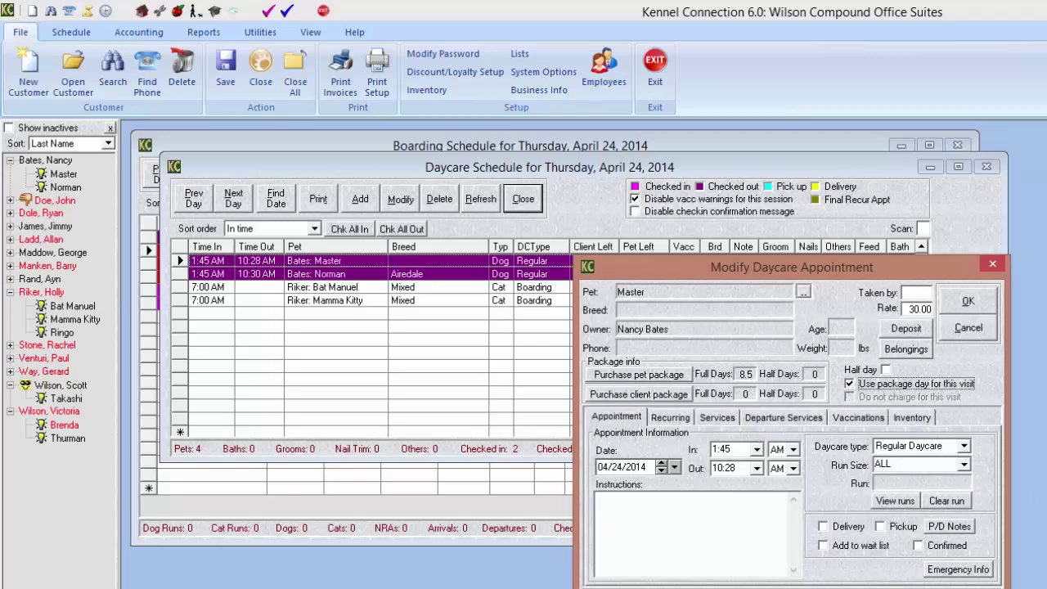
left_click(969, 327)
left_click(807, 495)
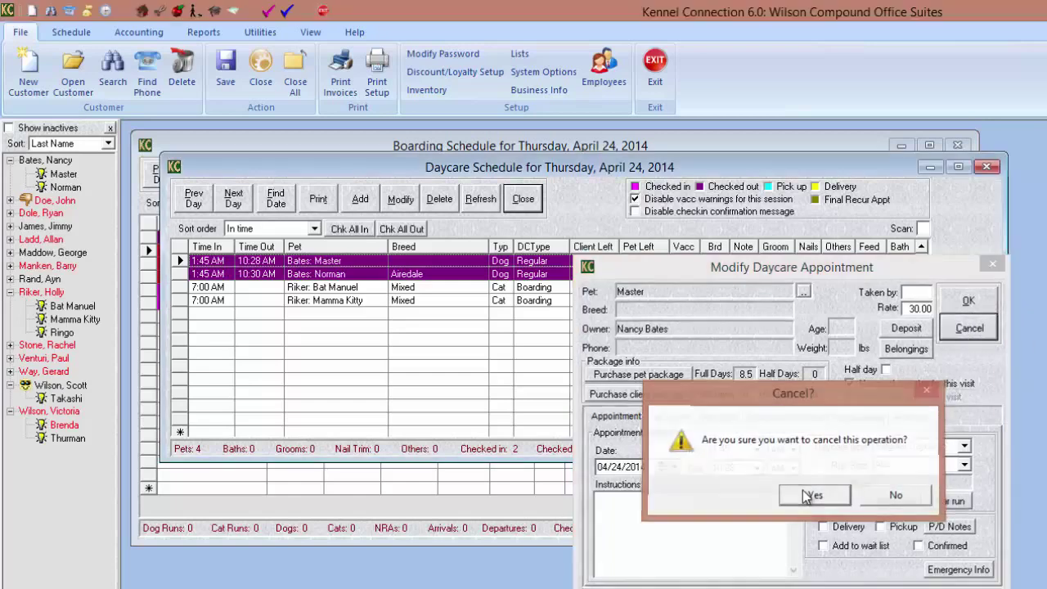